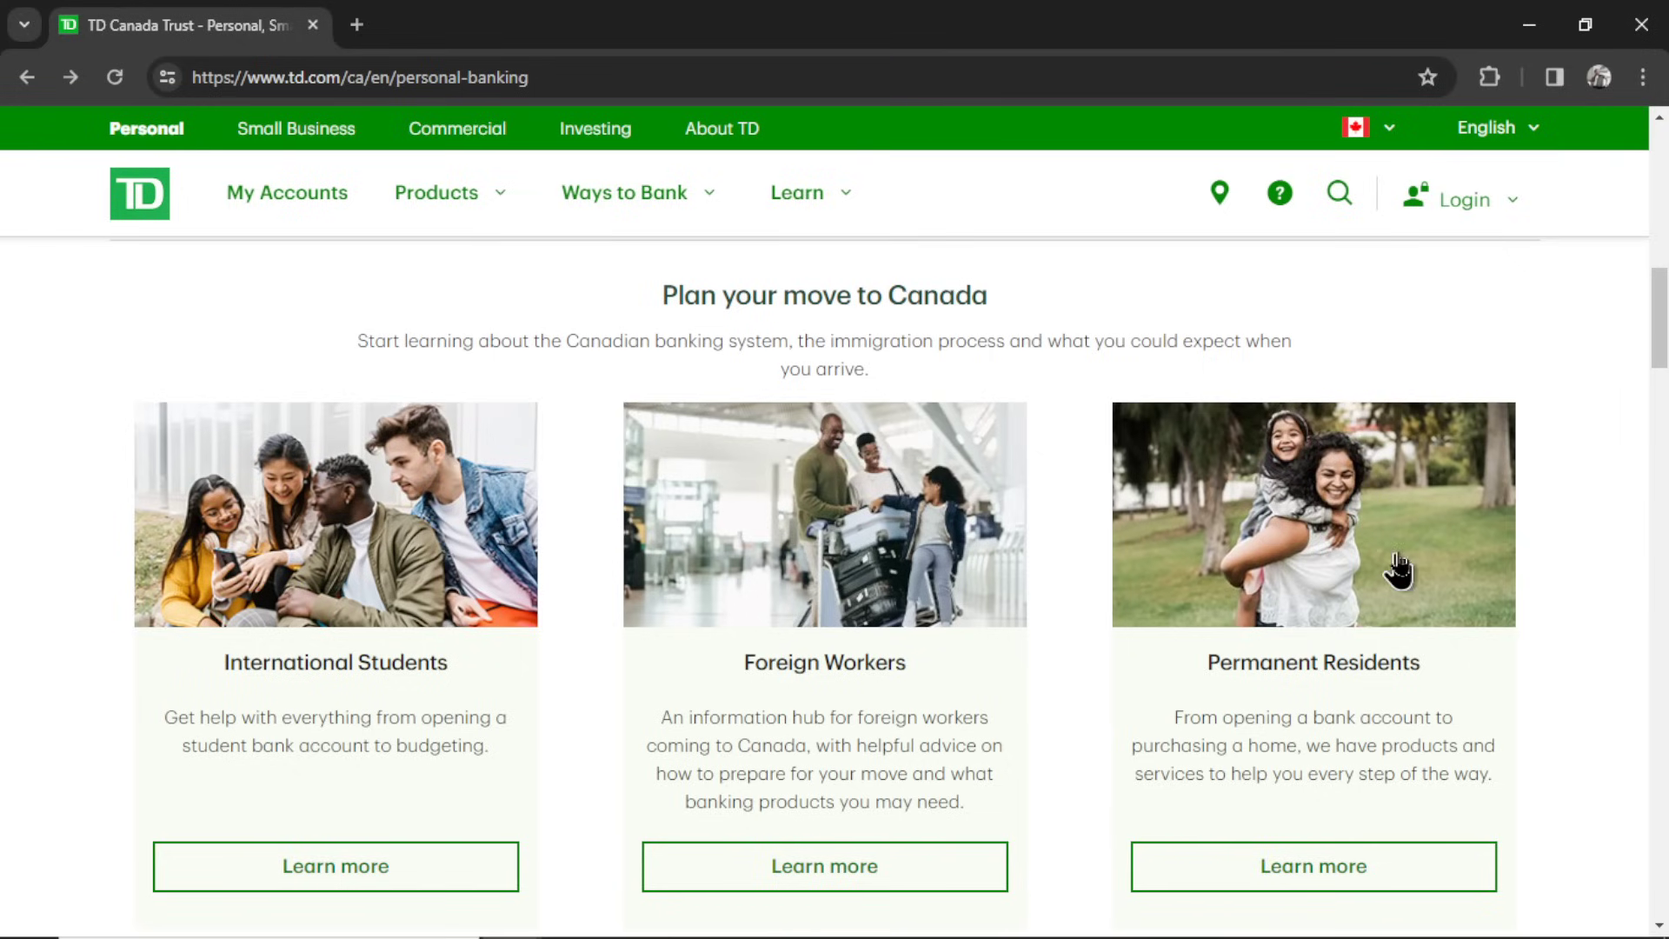
# - Scroll the TD banking page to its financial-future solutions, then view the smiling business team photo's details
pyautogui.moveTo(1659, 323); pyautogui.dragTo(1659, 480)
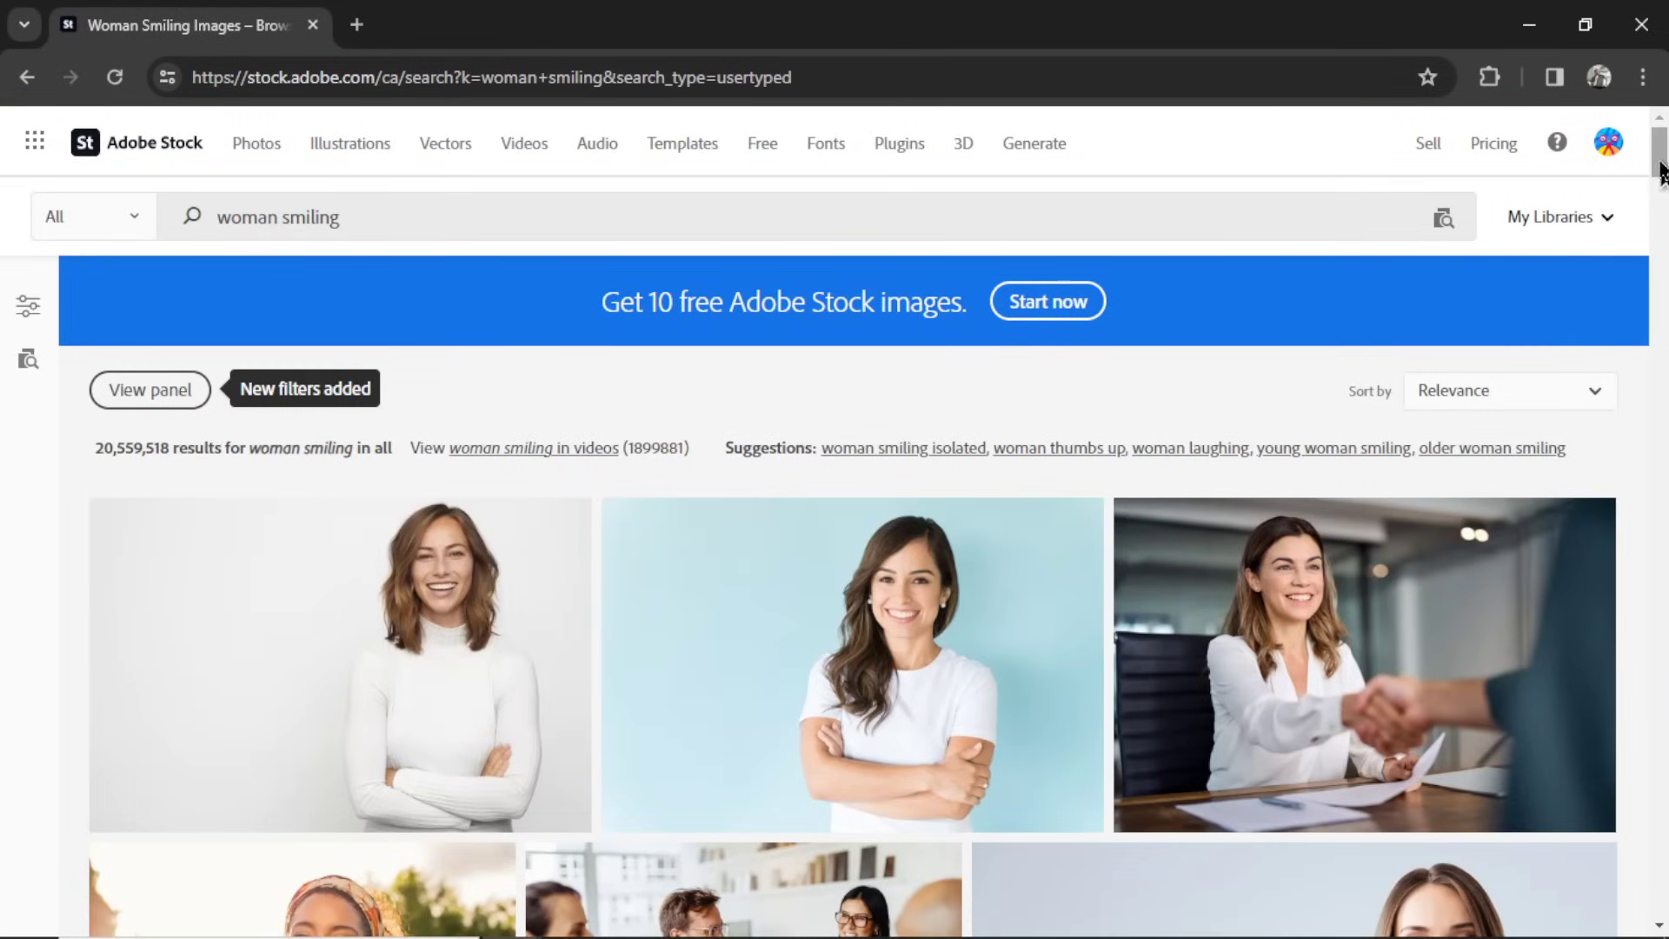
pyautogui.moveTo(1662, 169); pyautogui.dragTo(1664, 242)
pyautogui.click(1338, 918)
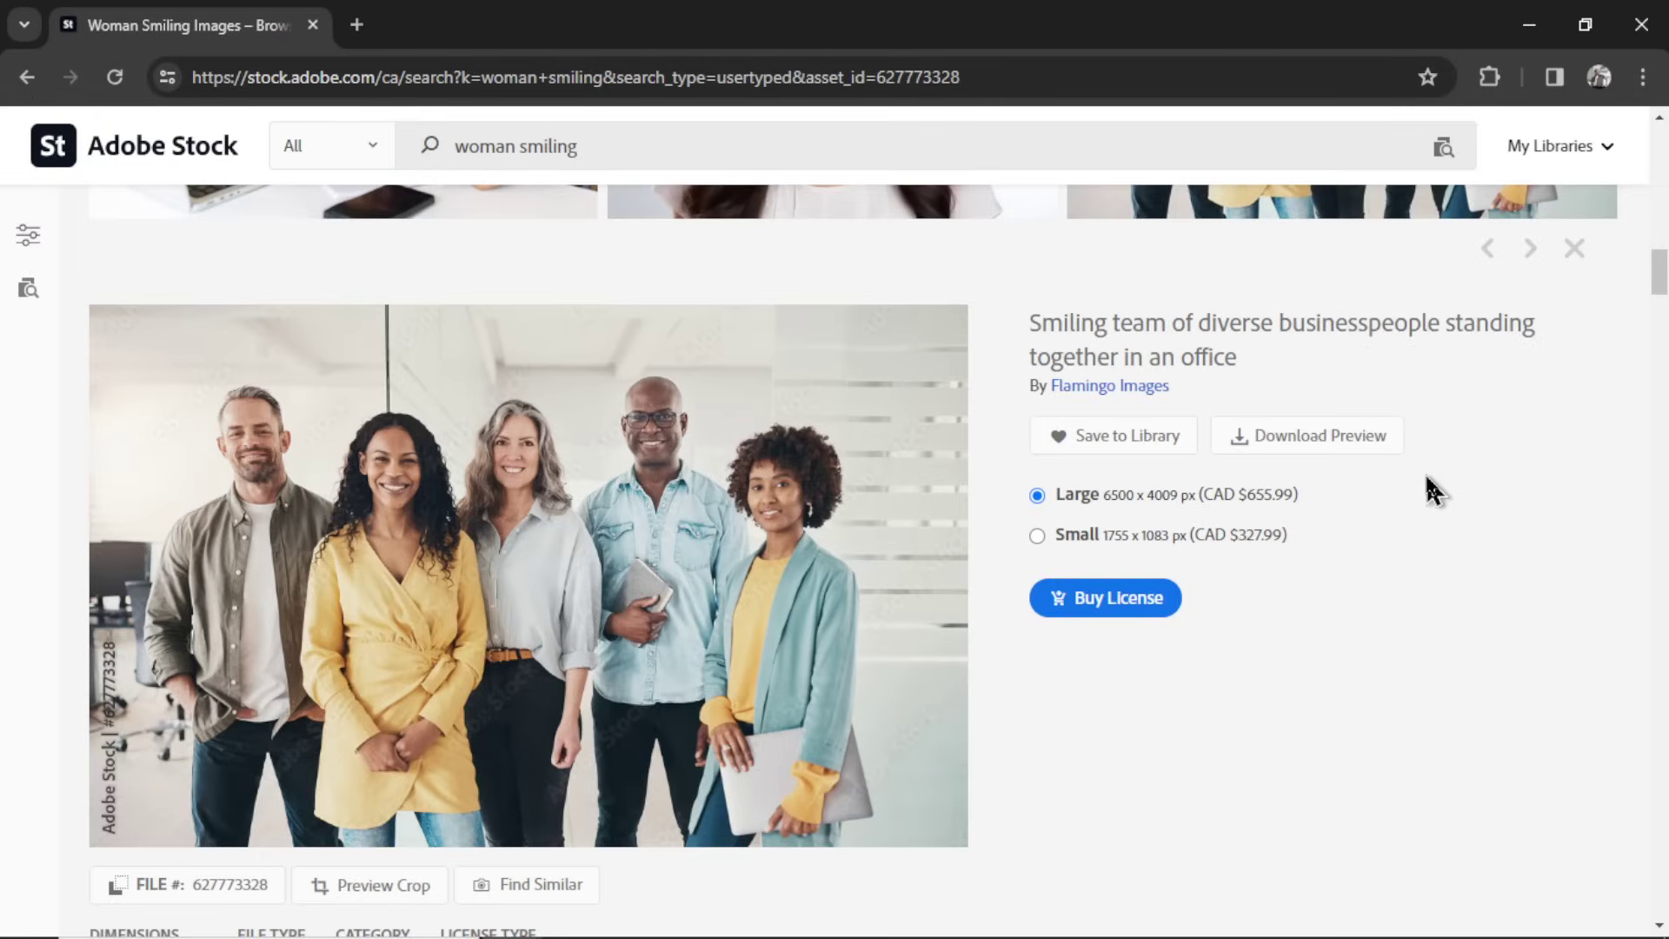
# - Close the team photo details and scroll down the 'woman smiling' results
pyautogui.press('Escape')
pyautogui.moveTo(1661, 276); pyautogui.dragTo(1662, 421)
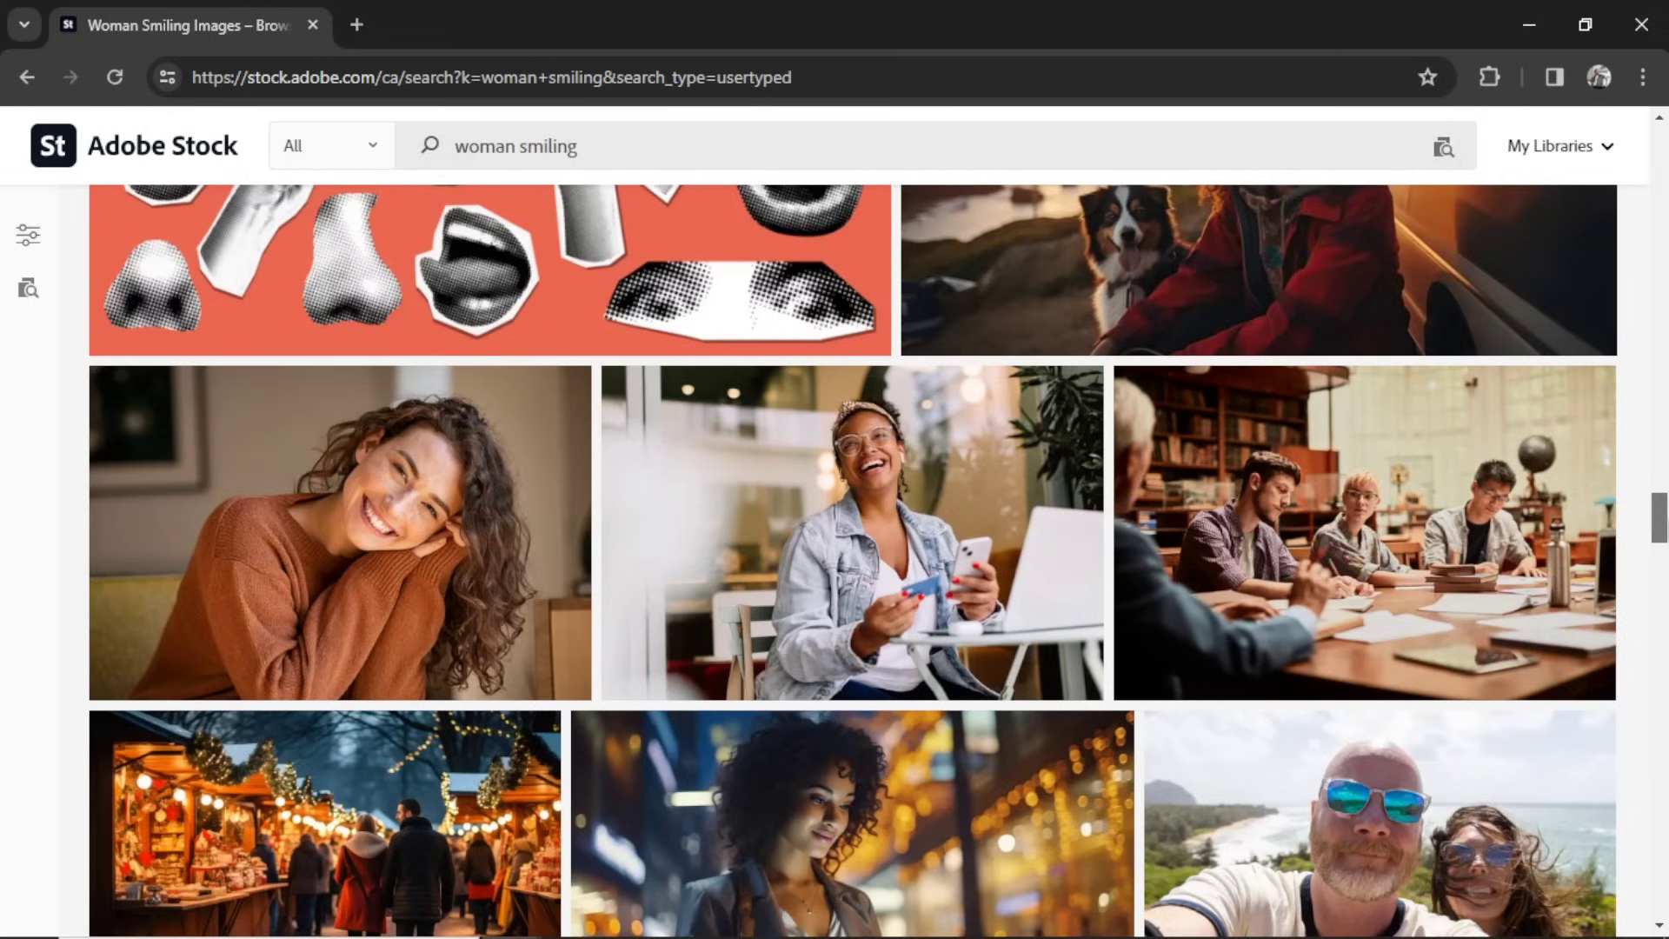
pyautogui.scroll(-5, 852, 556)
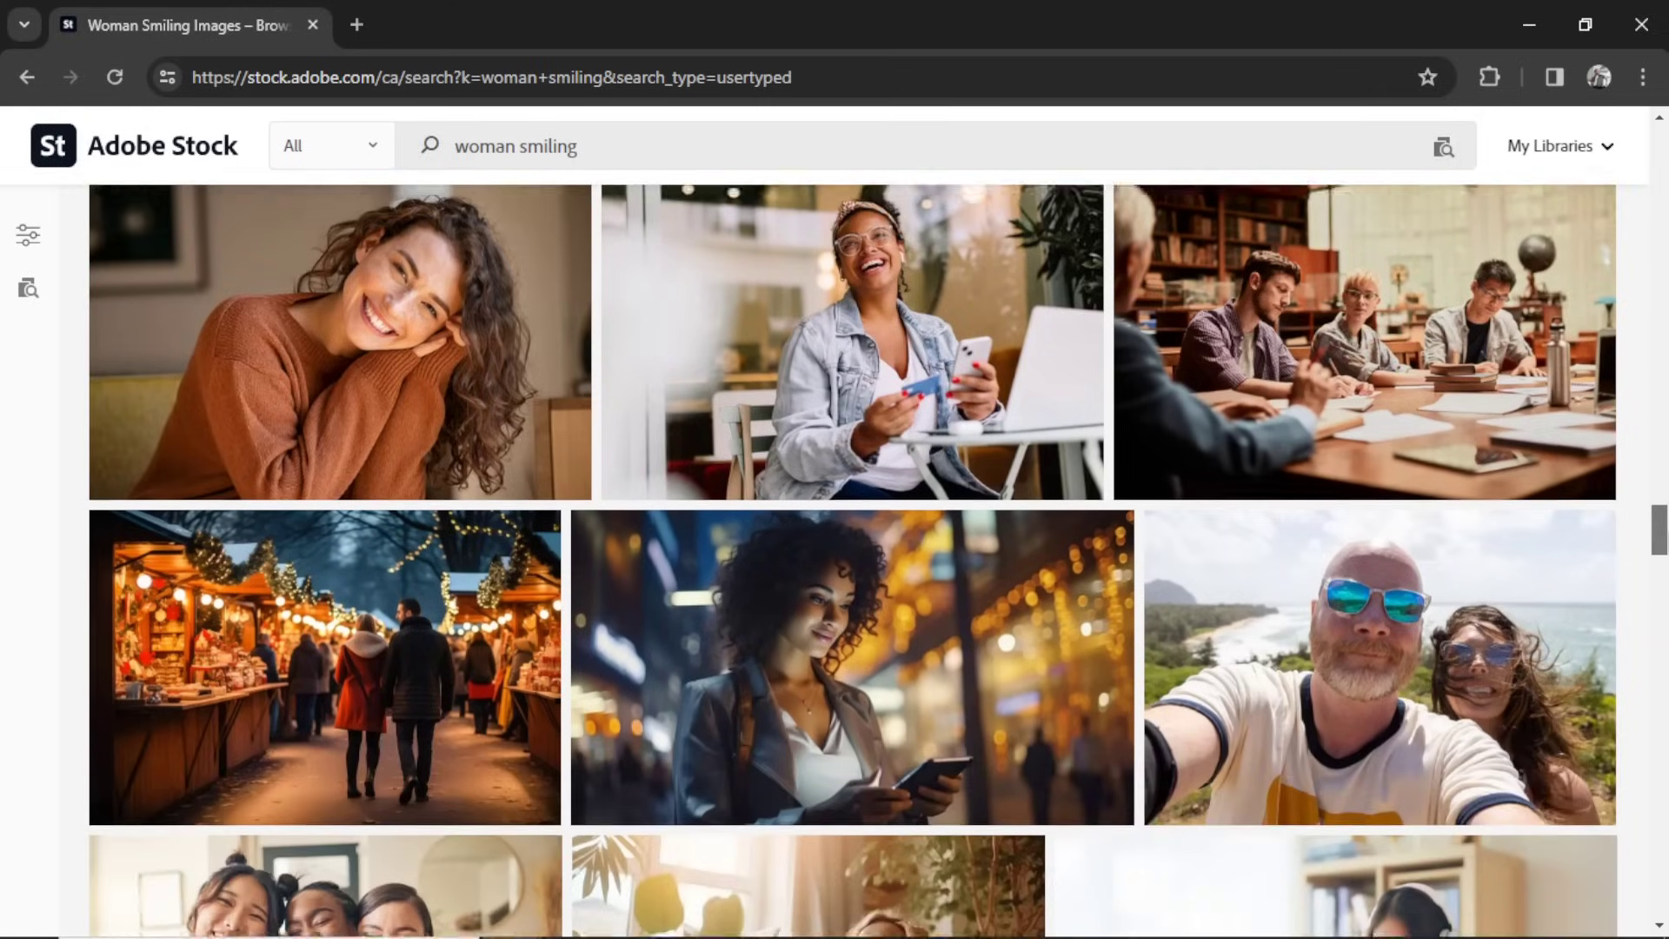
pyautogui.scroll(-4, 852, 557)
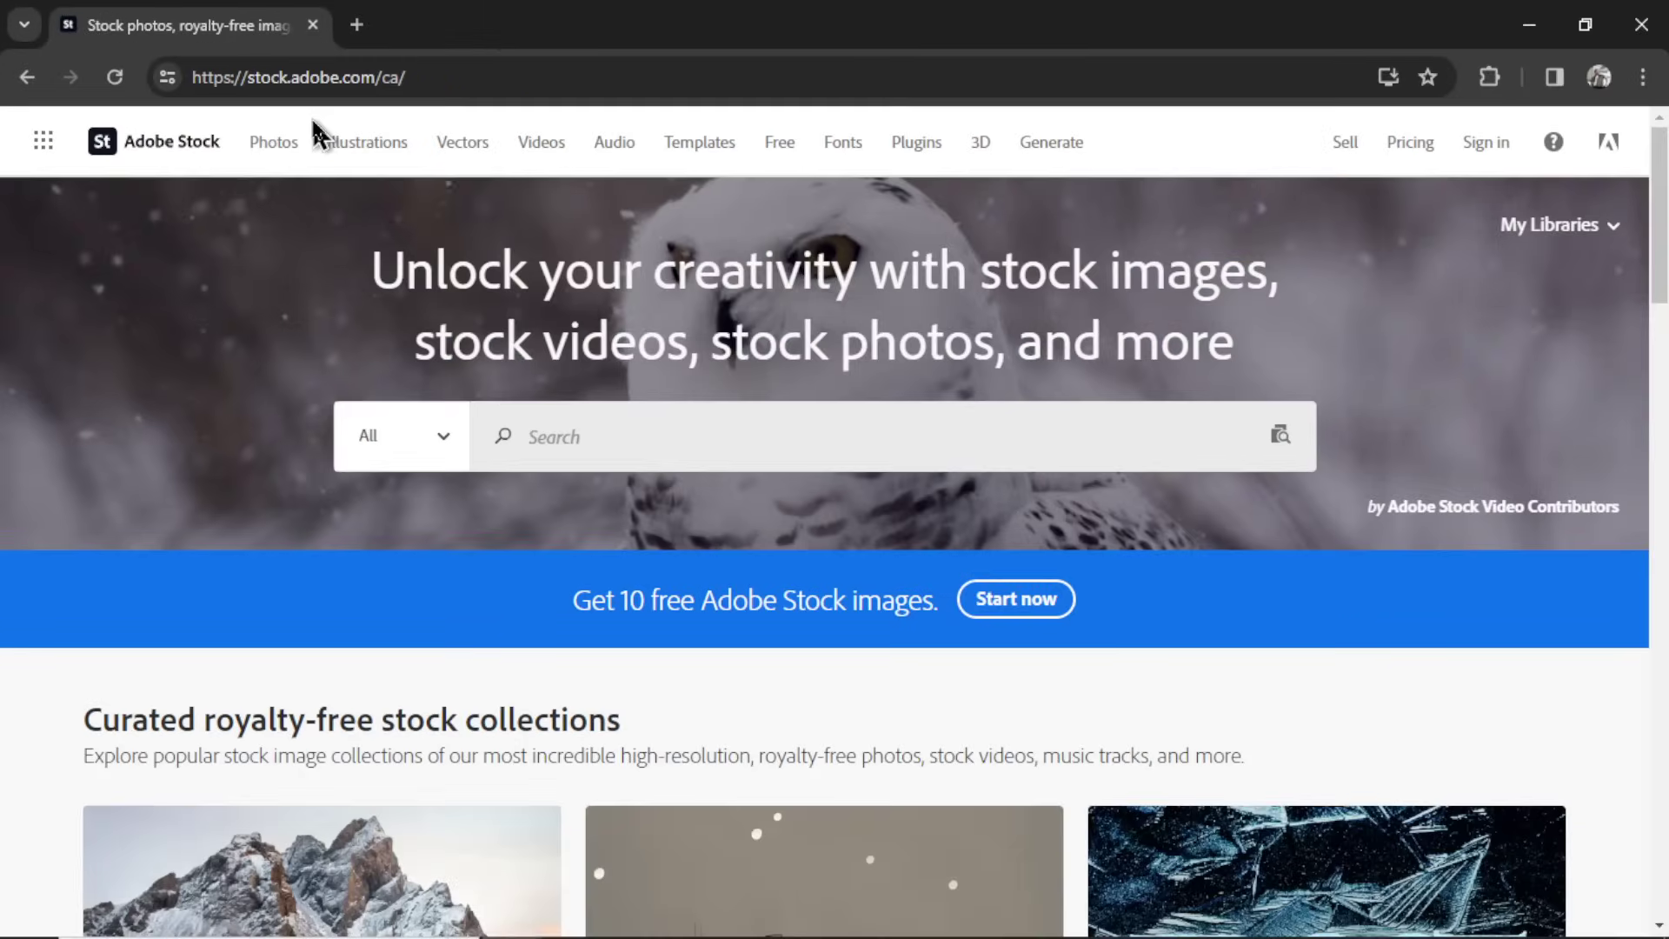
# - Start selling on Adobe Stock by signing up with Google and filling in the birth month
pyautogui.click(1350, 144)
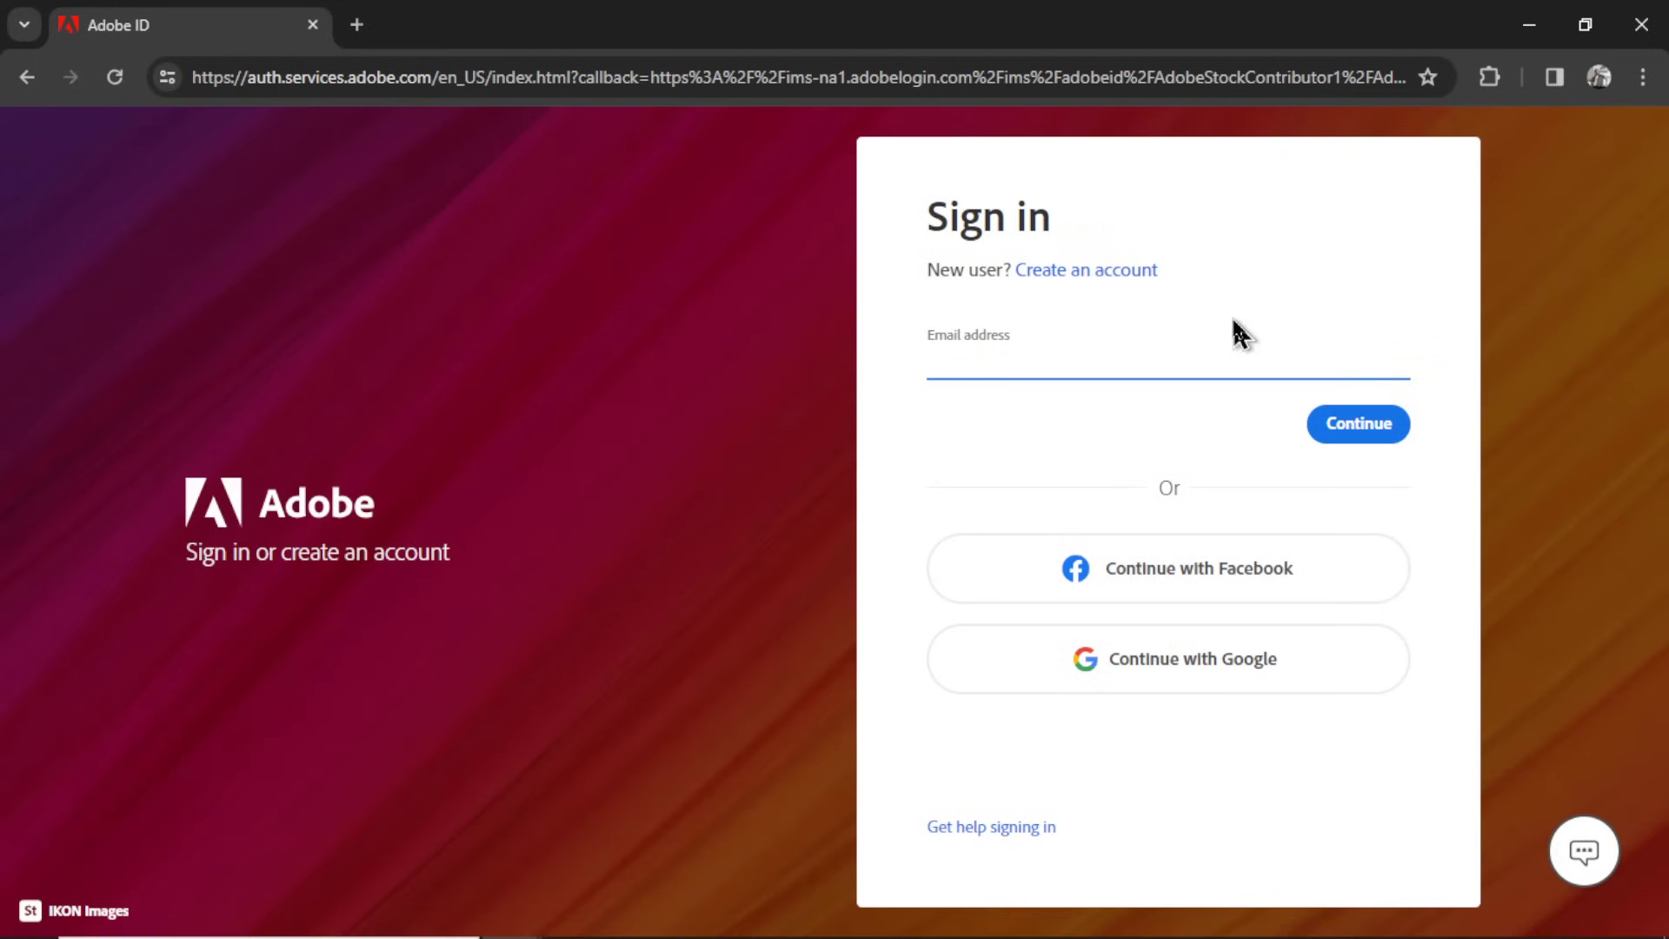
pyautogui.click(1231, 678)
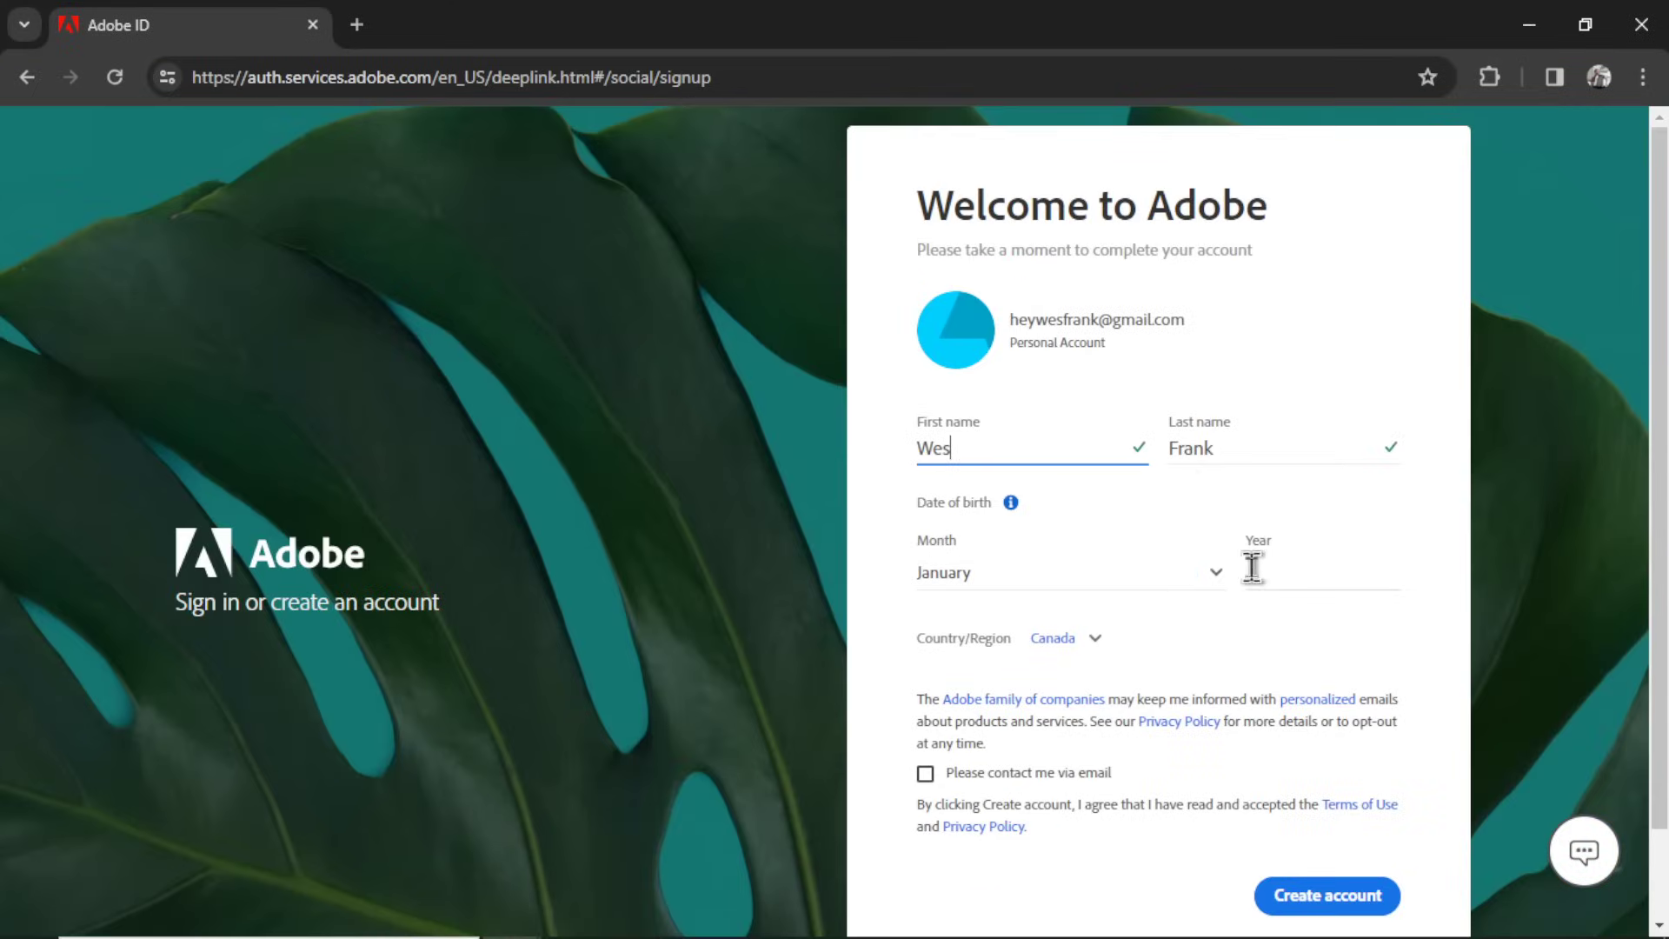
pyautogui.click(1188, 576)
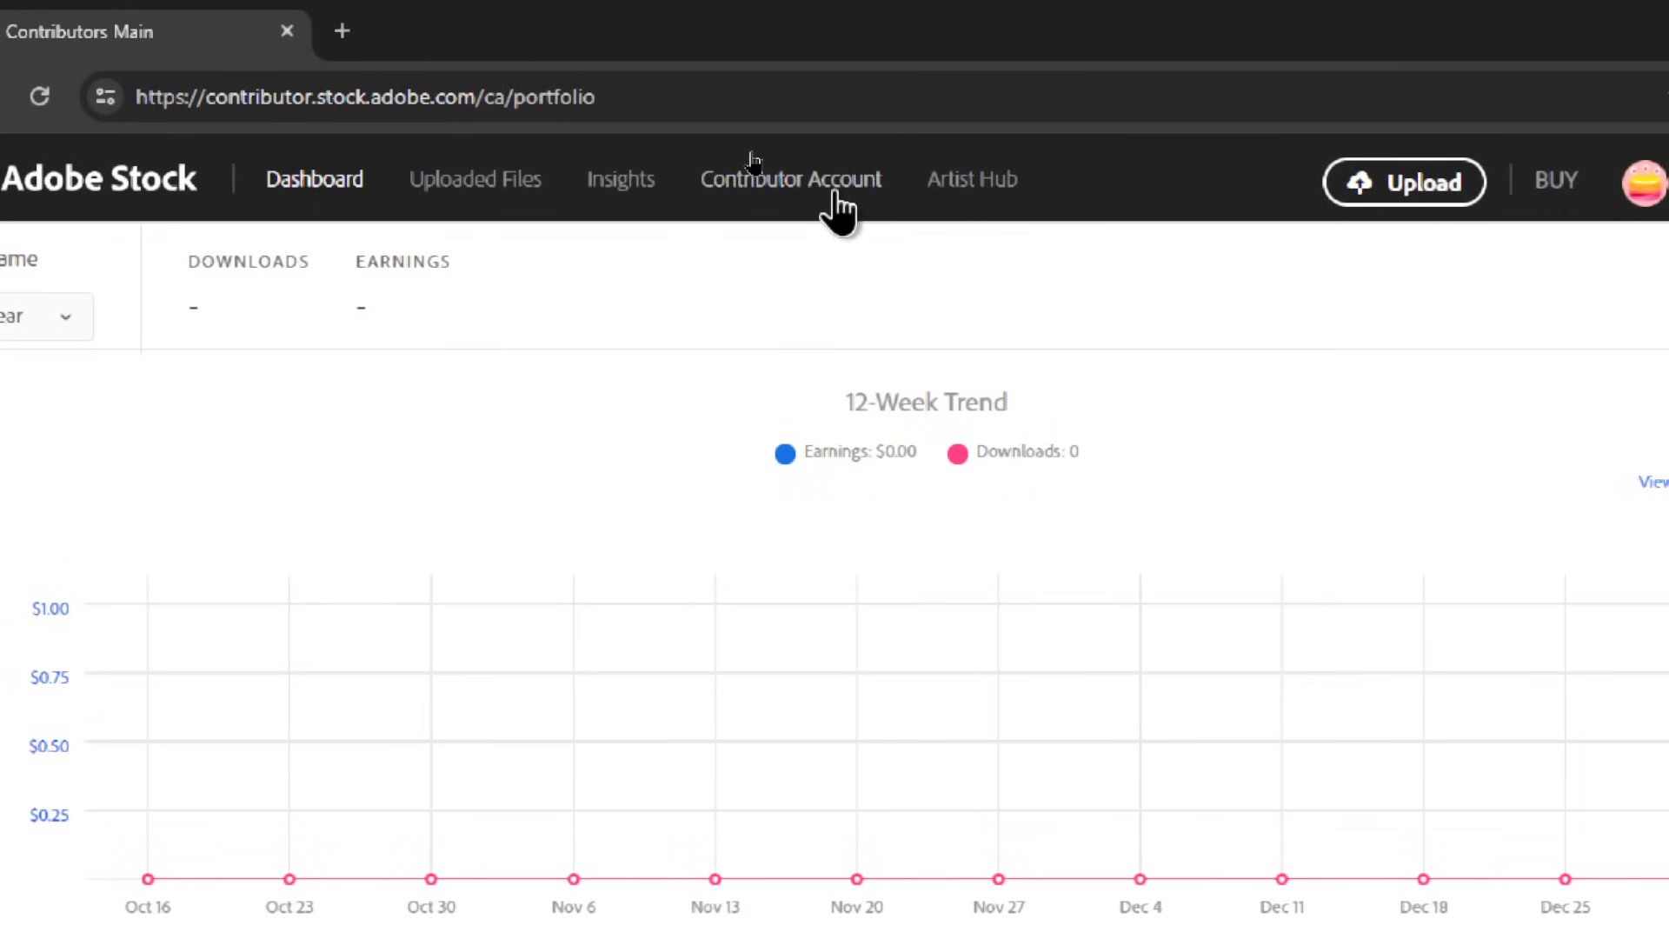
# - Append 'GPT' to the contributor account's display name and save the change
pyautogui.click(836, 193)
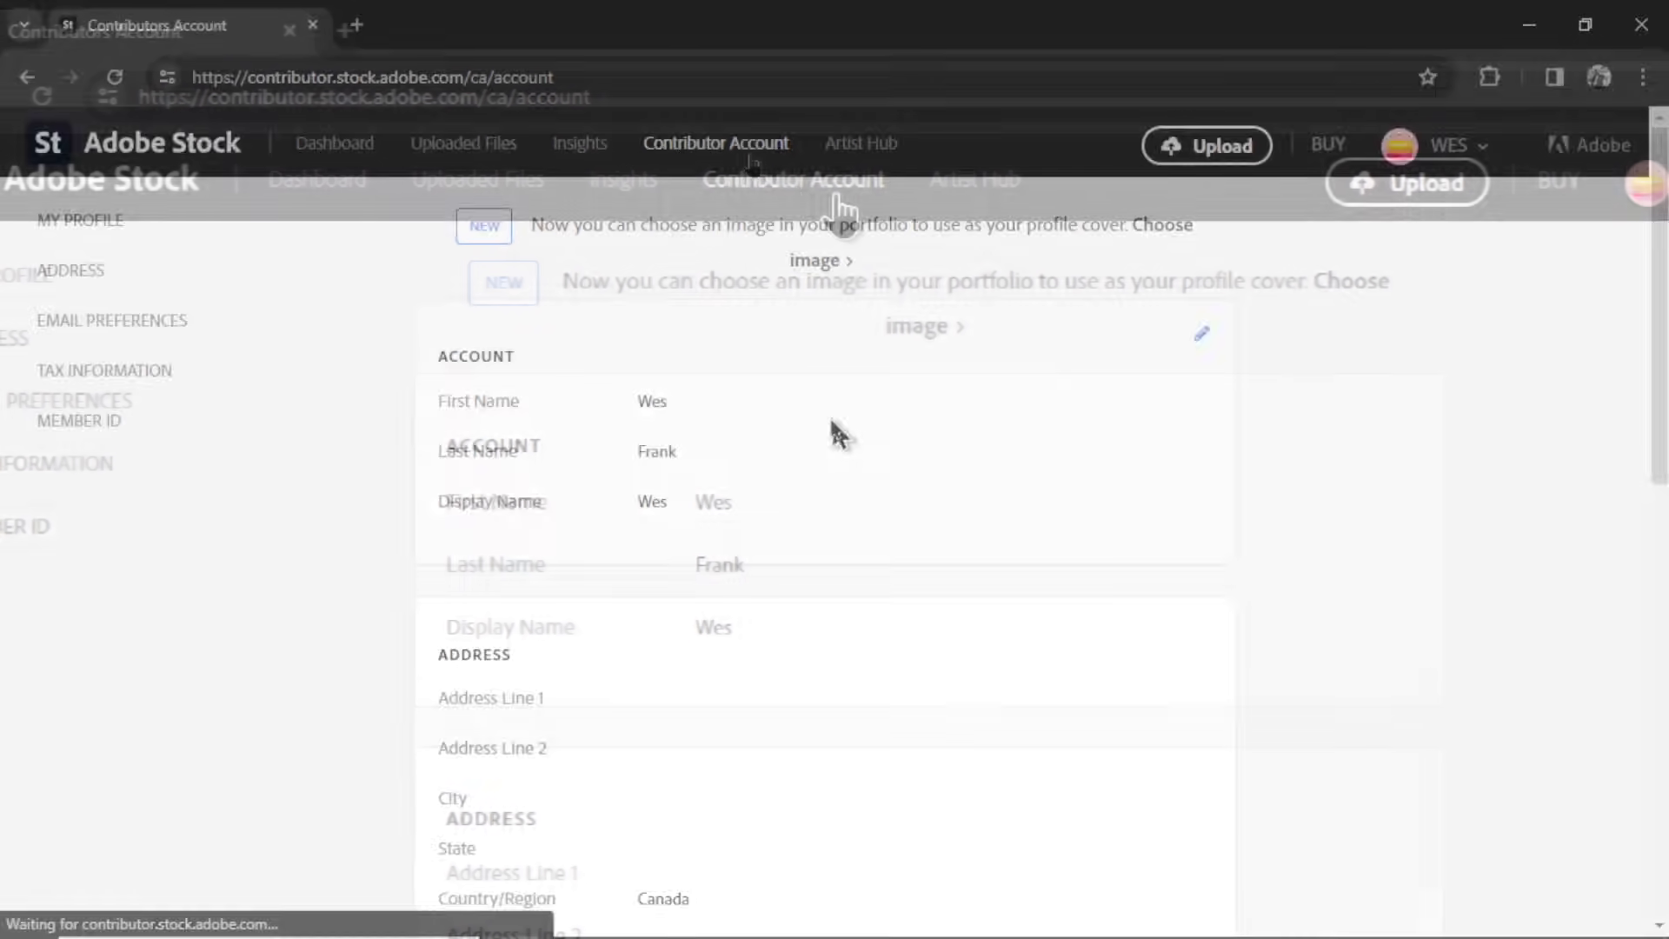
pyautogui.click(1201, 335)
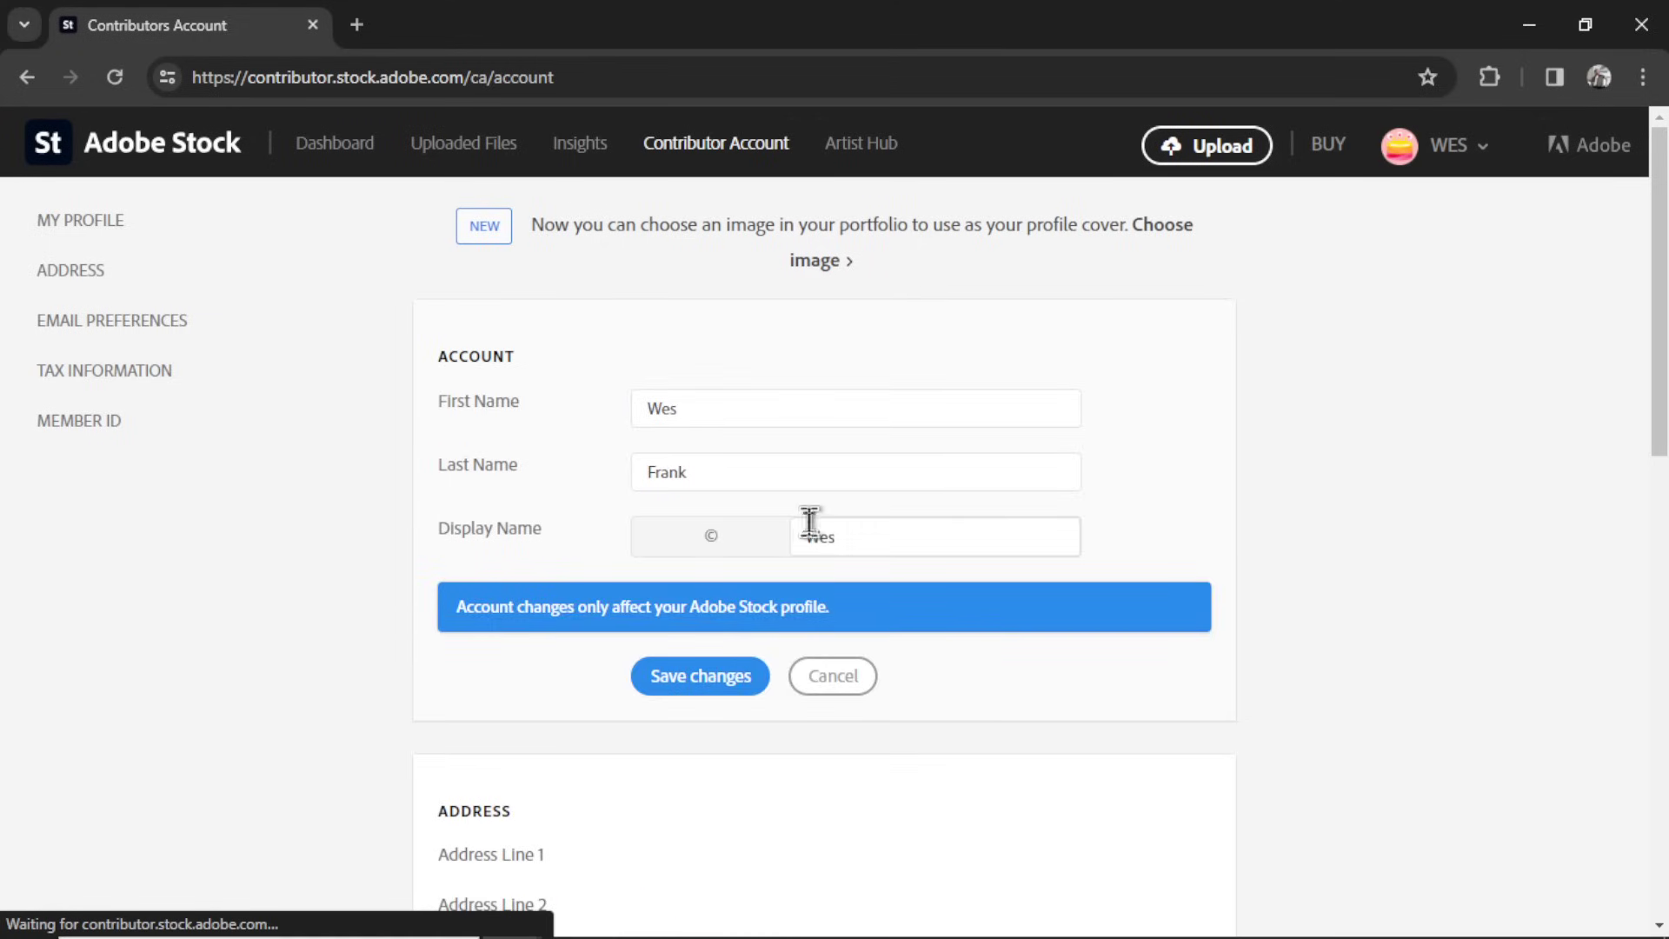
pyautogui.click(870, 537)
pyautogui.write('GPT')
pyautogui.click(667, 677)
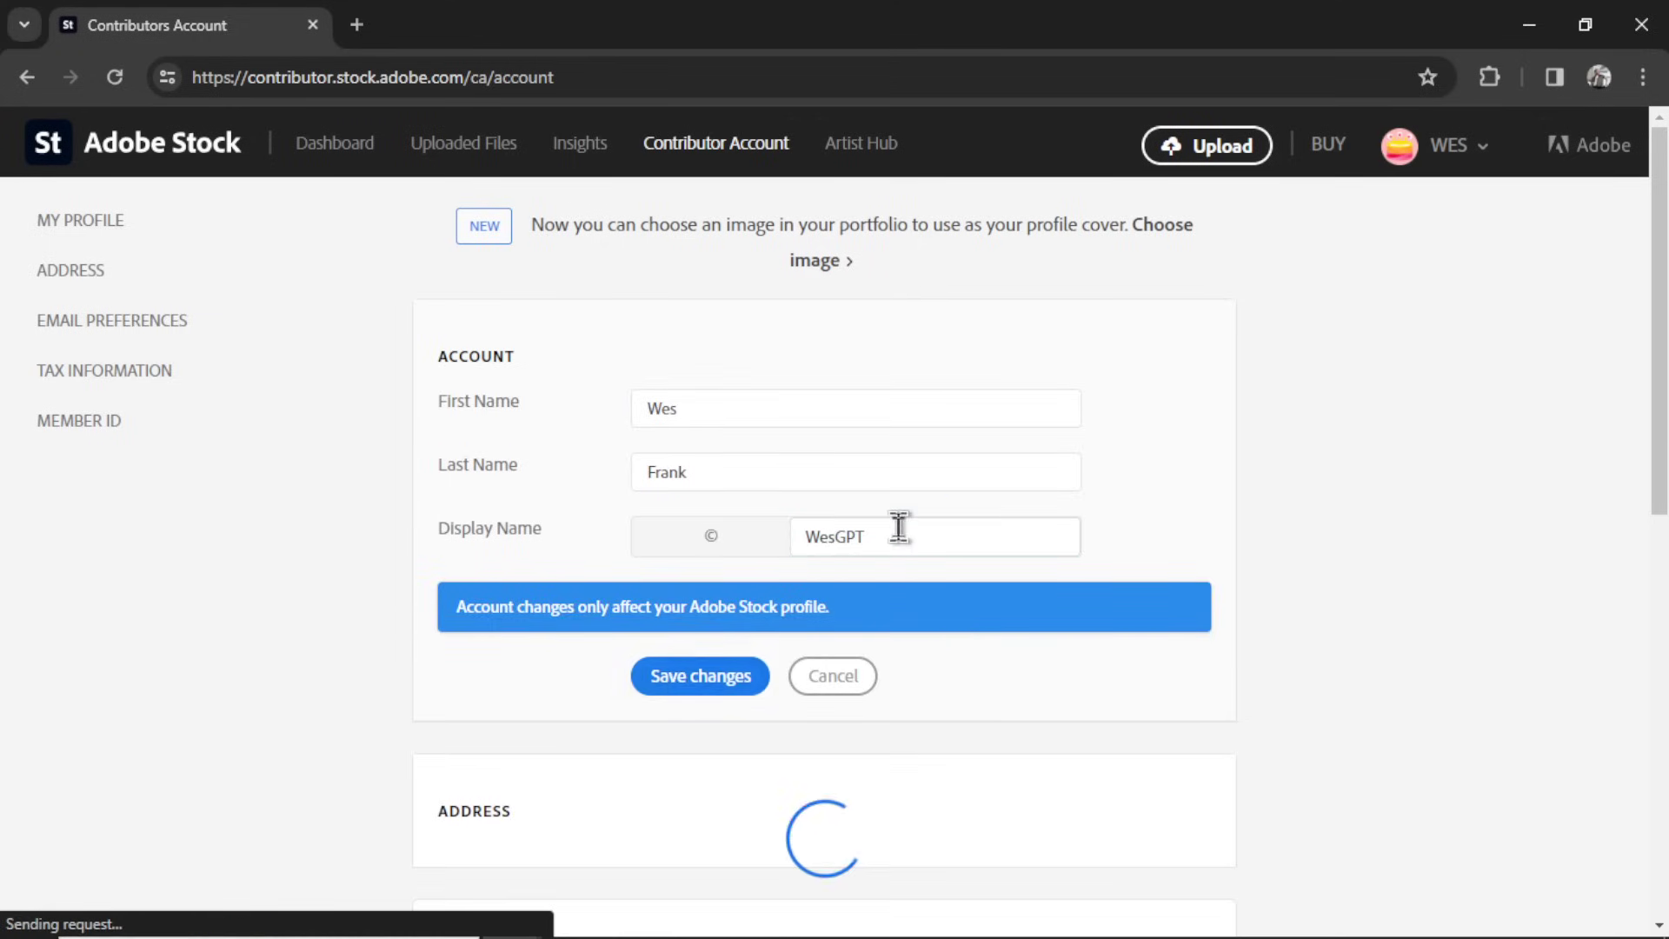
pyautogui.scroll(-3, 956, 426)
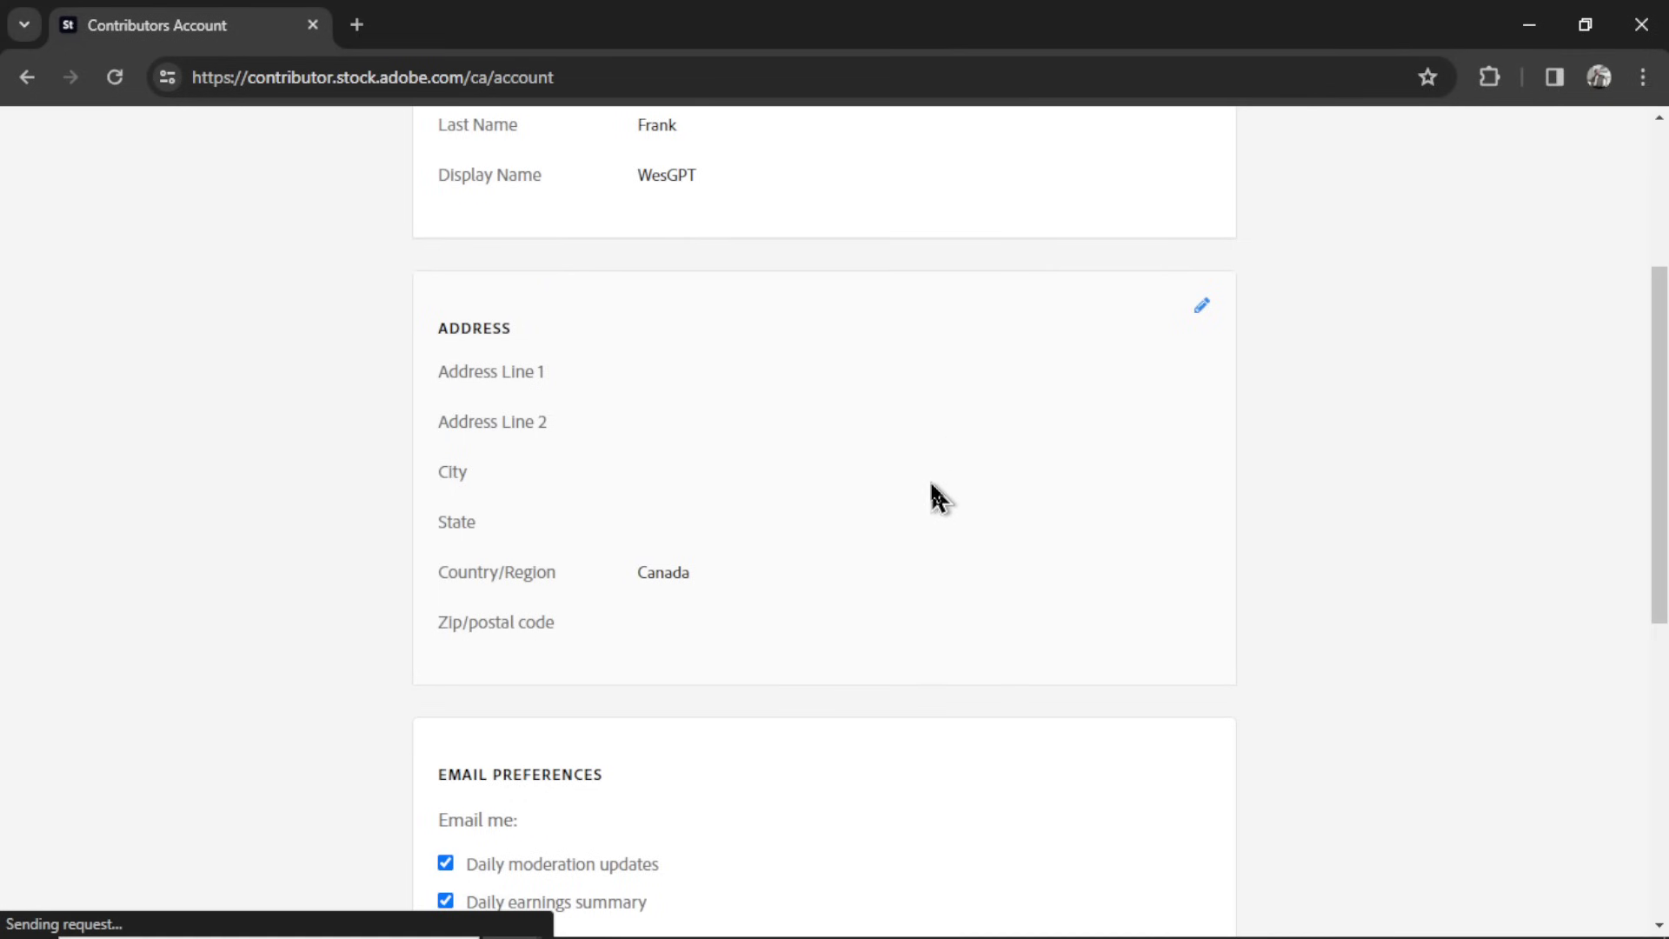
pyautogui.scroll(-8, 936, 485)
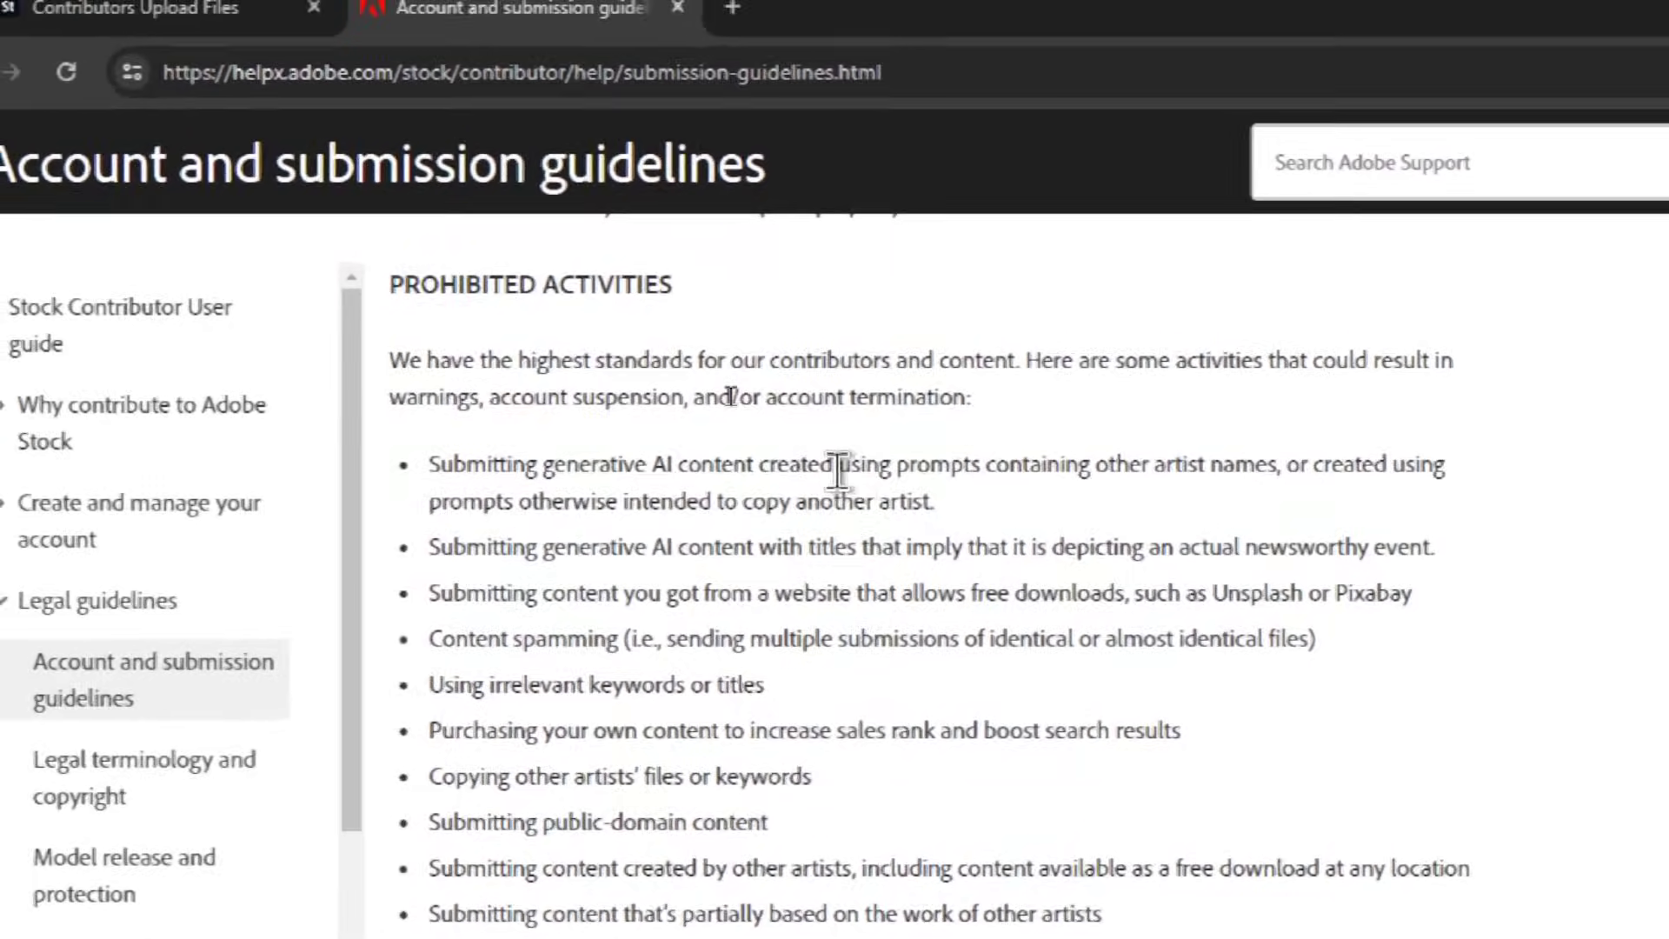
# - Highlight the Prohibited Activities rules on artist-name prompts and misleading newsworthy-event titles
pyautogui.moveTo(742, 419); pyautogui.dragTo(970, 430)
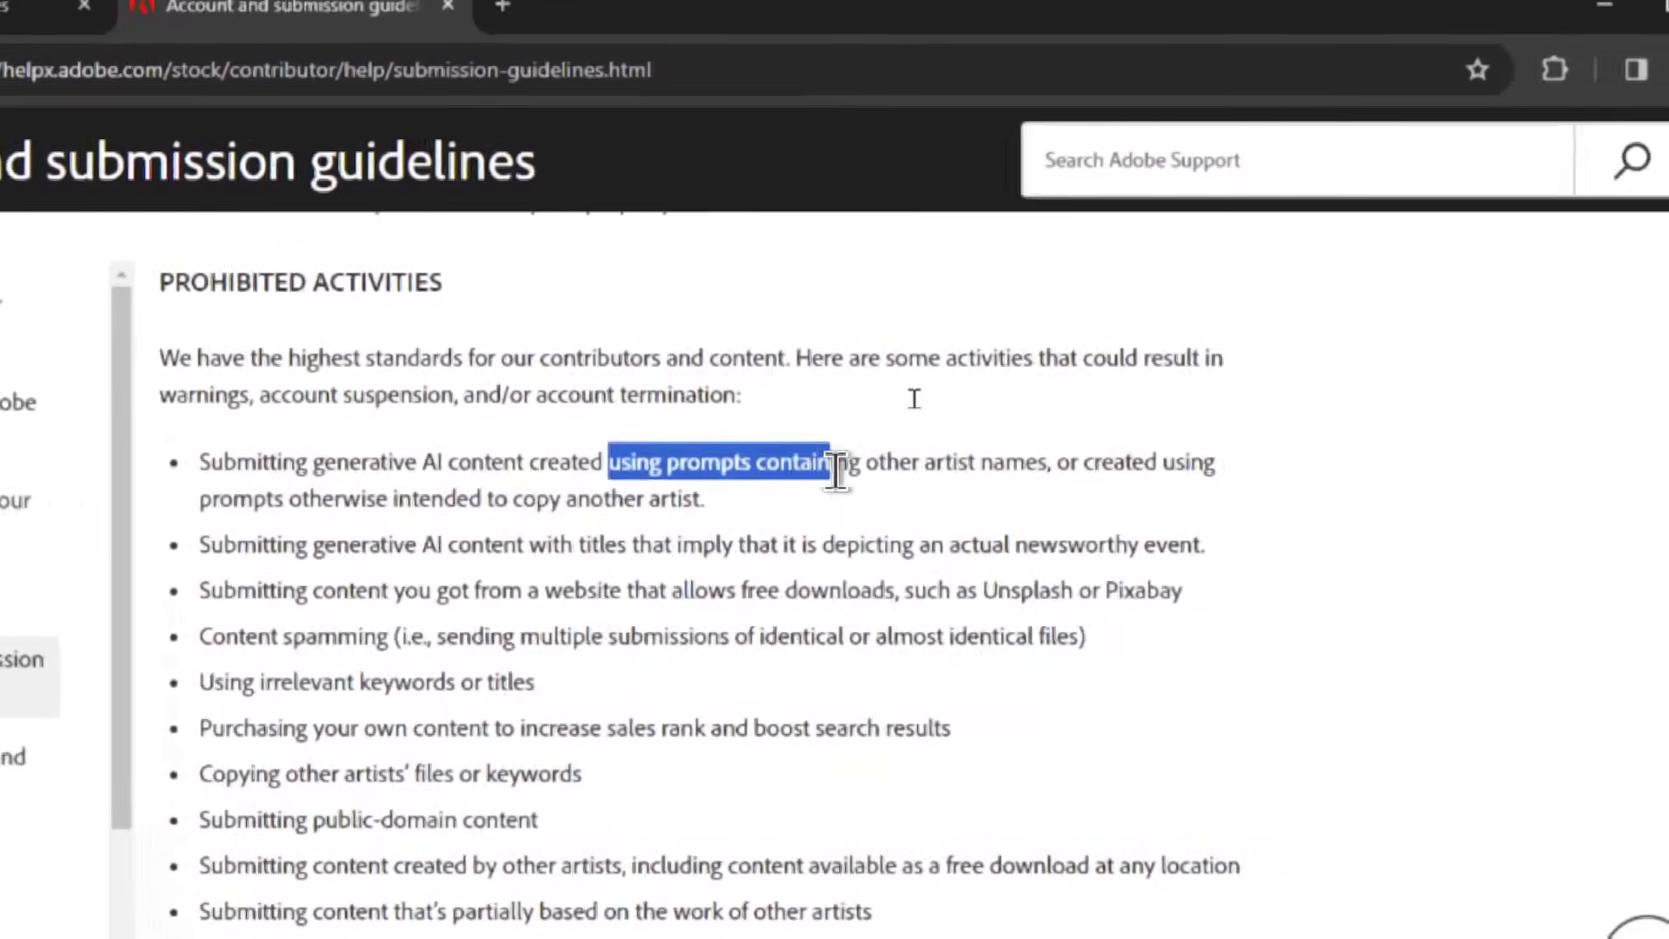
pyautogui.moveTo(836, 473); pyautogui.dragTo(1049, 469)
pyautogui.click(744, 509)
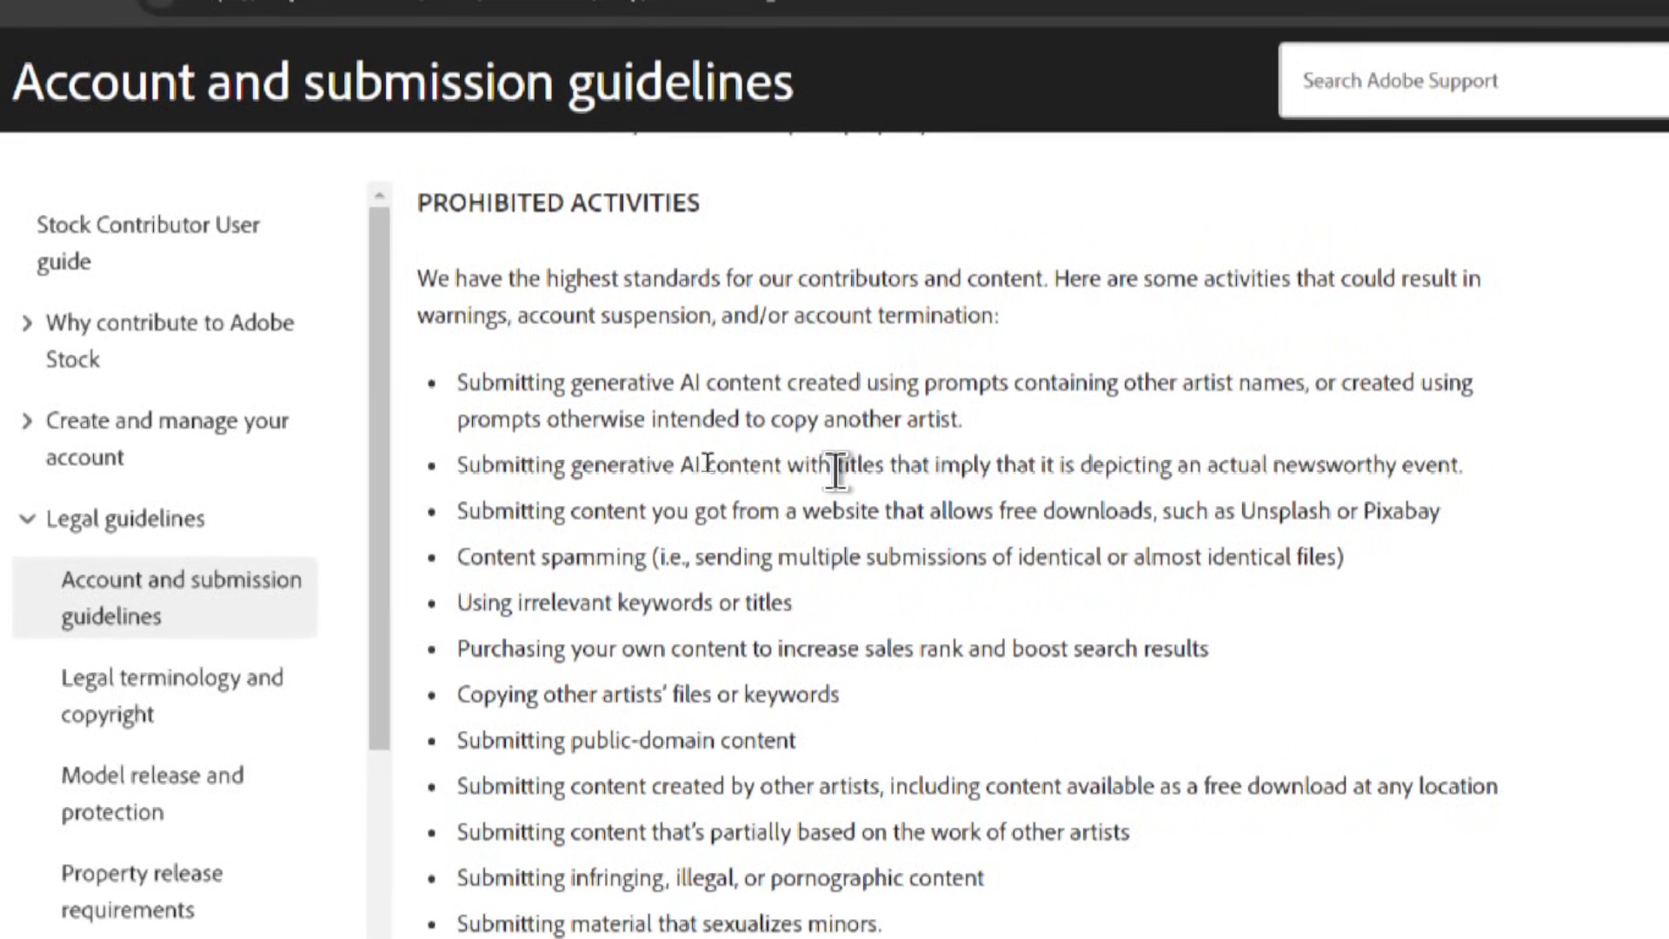
pyautogui.moveTo(836, 465); pyautogui.dragTo(1087, 467)
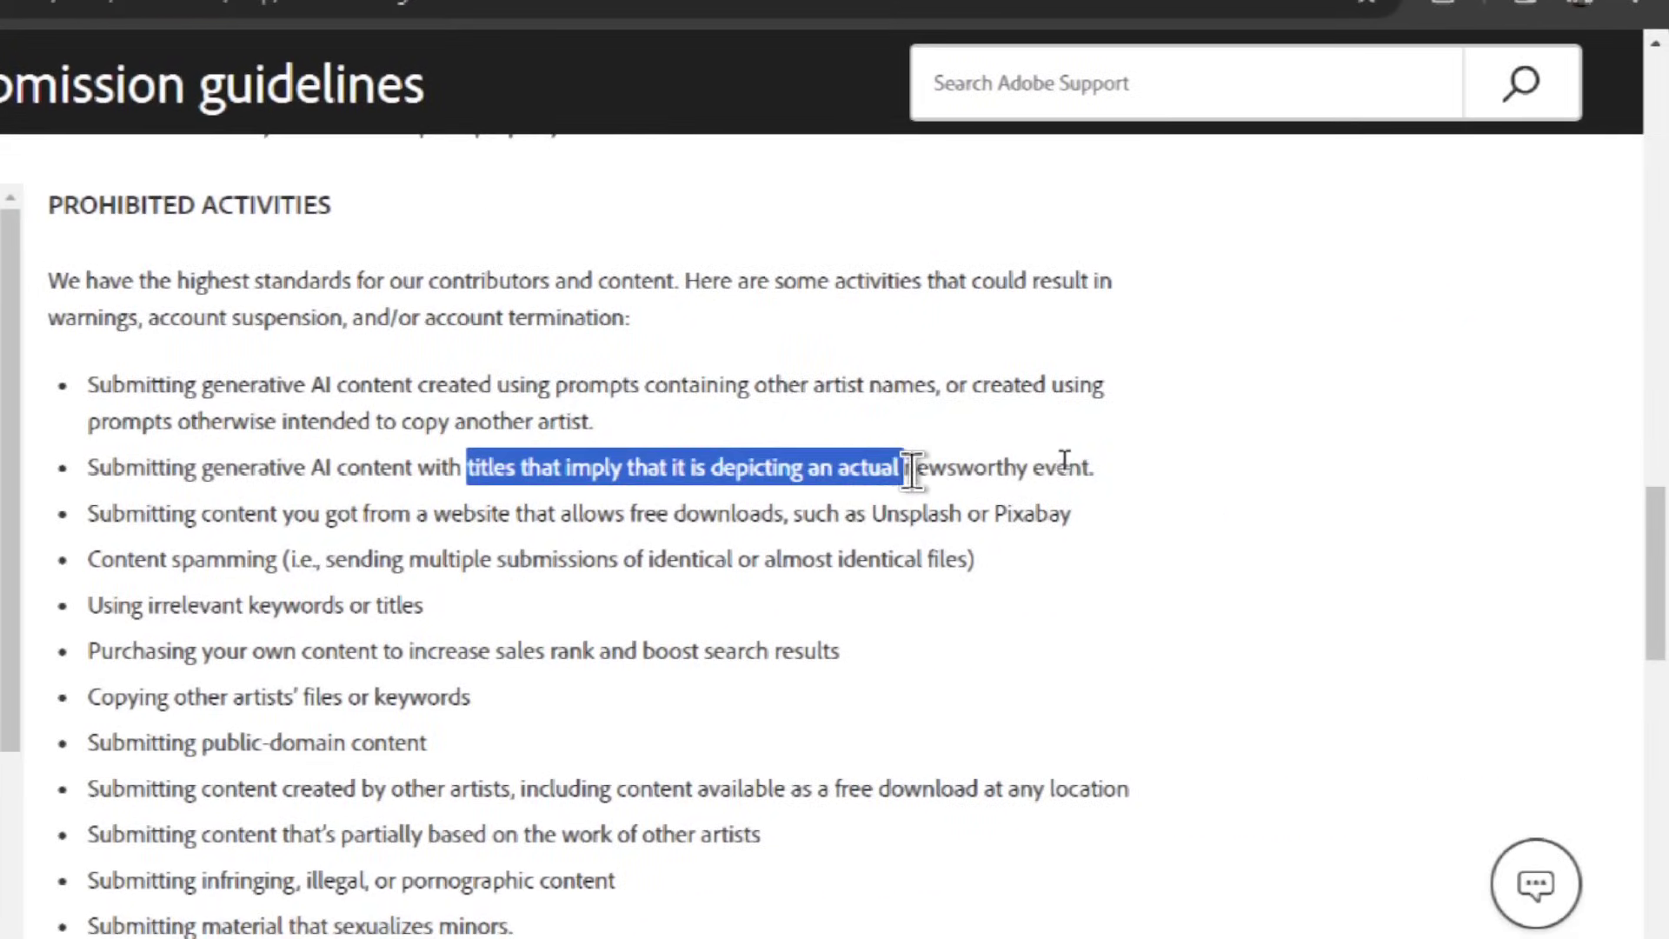
pyautogui.moveTo(913, 469); pyautogui.dragTo(1102, 528)
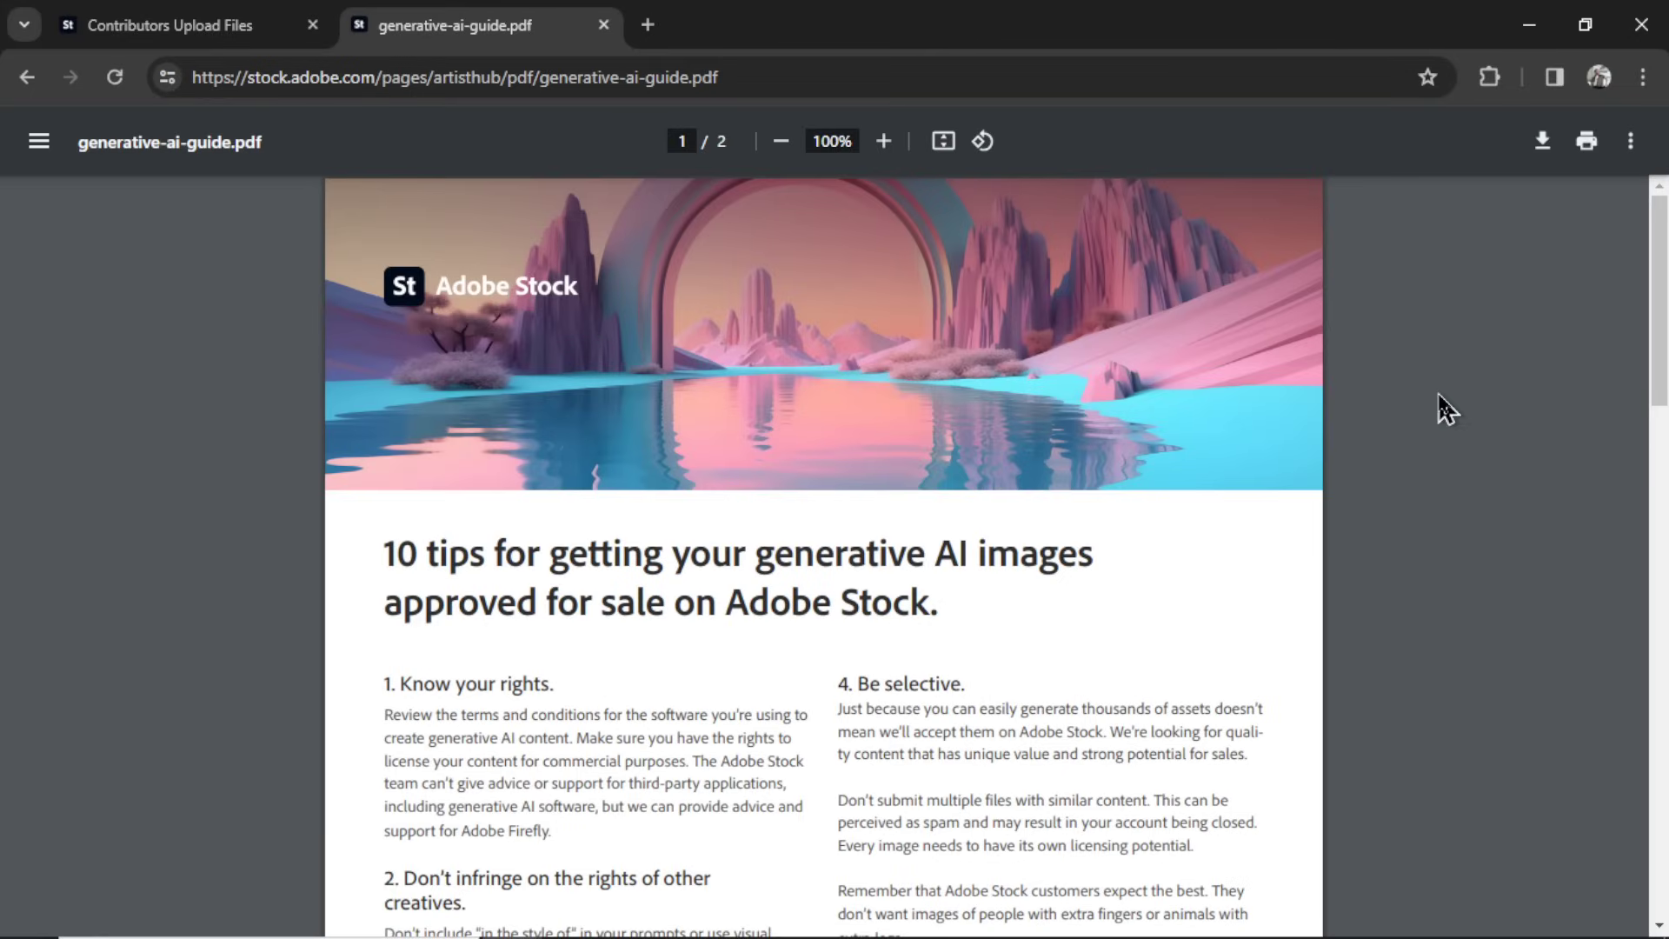
# - Scroll generative-ai-guide.pdf from tips 1–5 down onto page 2
pyautogui.scroll(-5, 1032, 487)
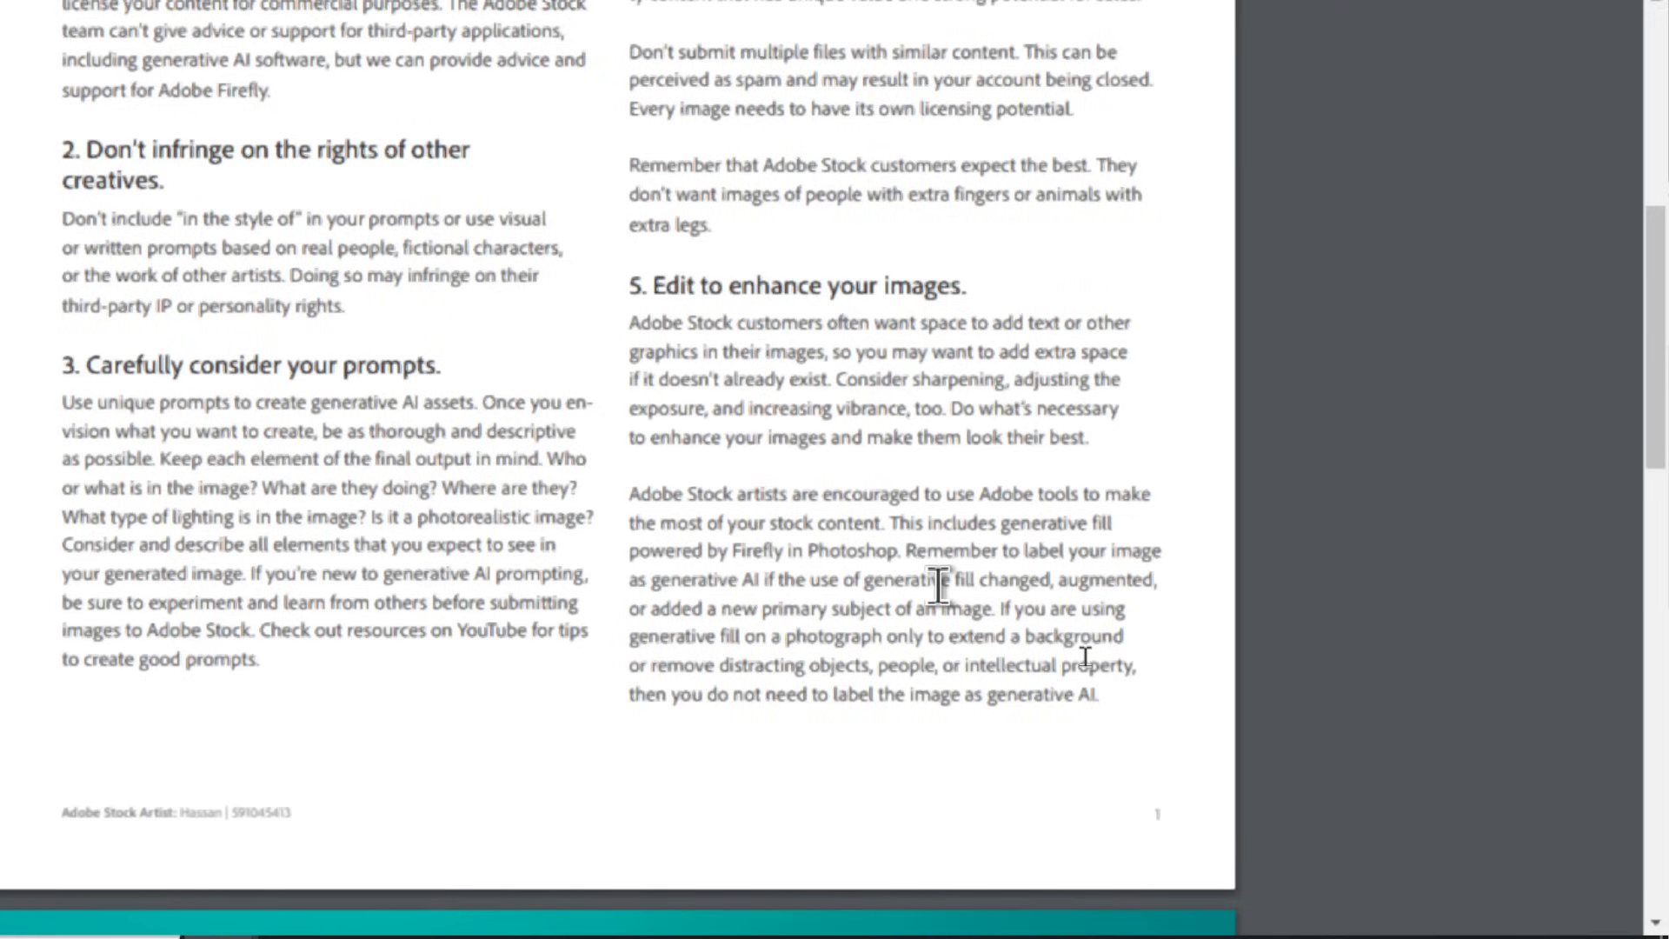
pyautogui.scroll(-10, 939, 584)
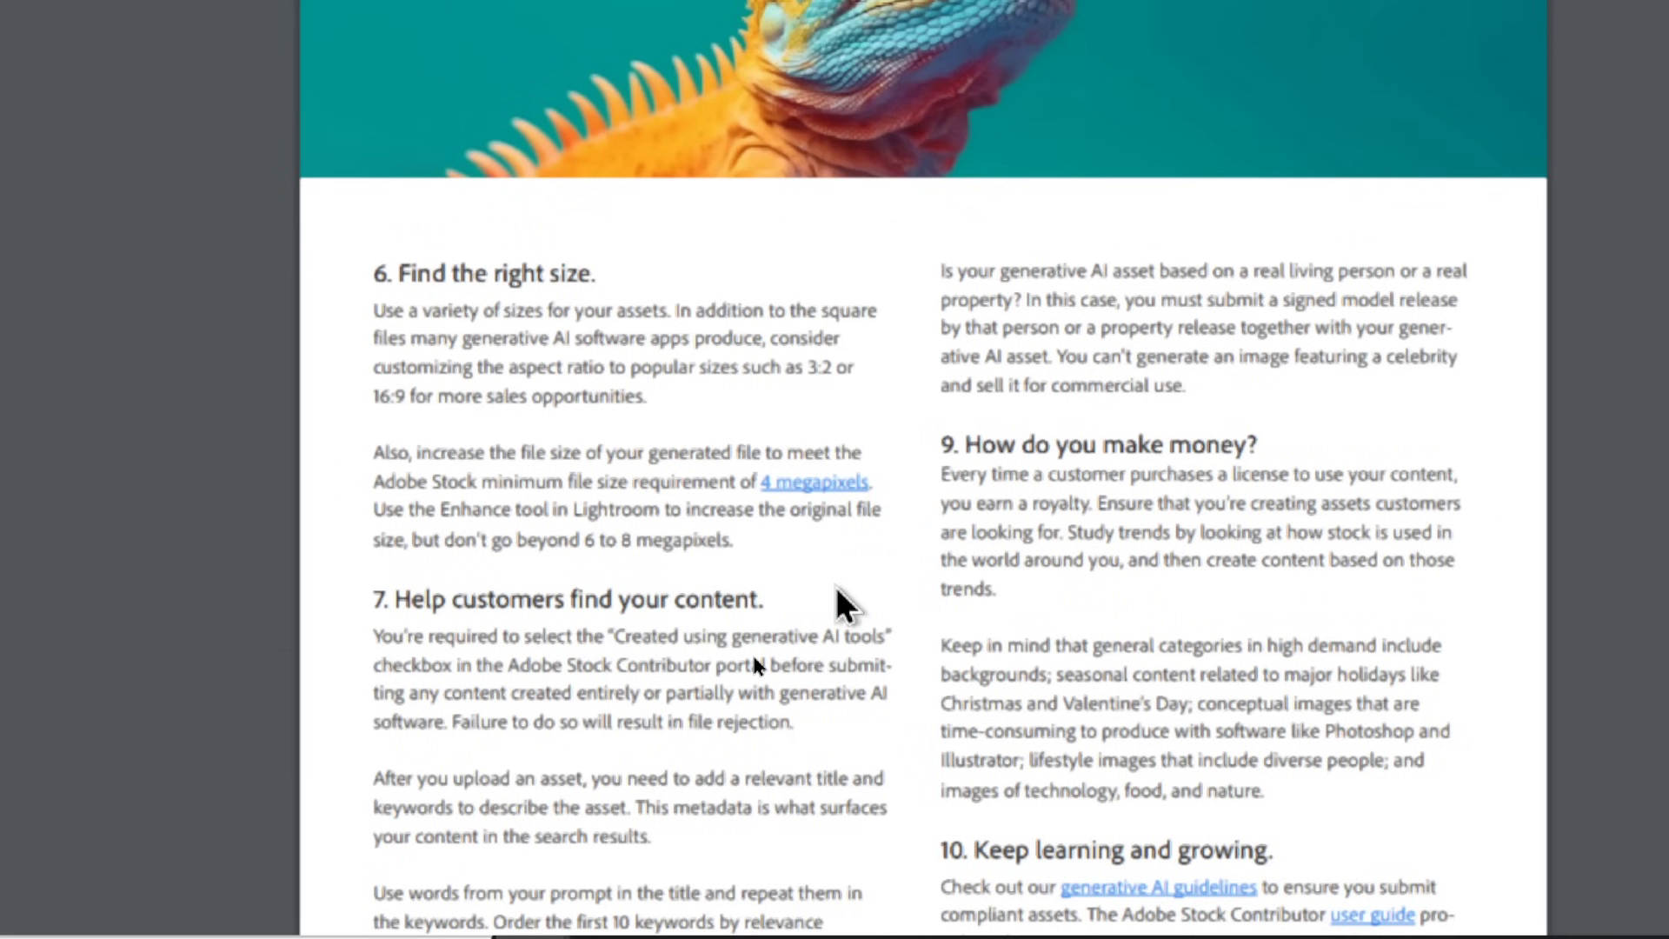
# - Scroll to tips 7–10 and highlight 'major holidays' in the seasonal-demand tip
pyautogui.scroll(-5, 836, 586)
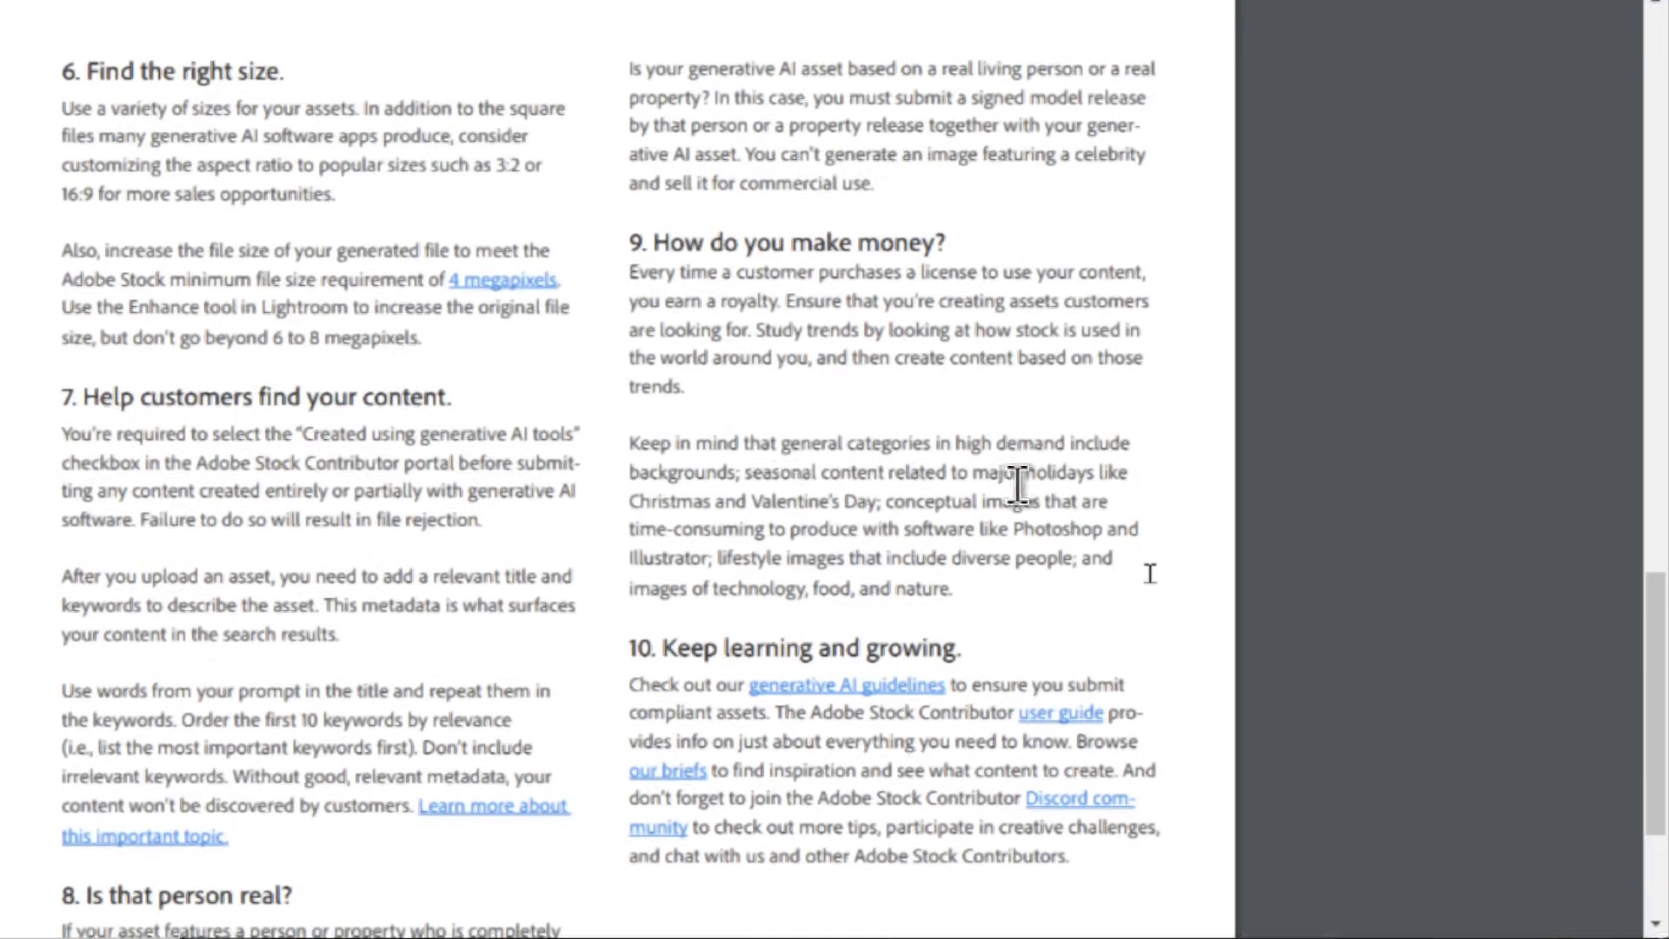
pyautogui.moveTo(979, 483); pyautogui.dragTo(1101, 480)
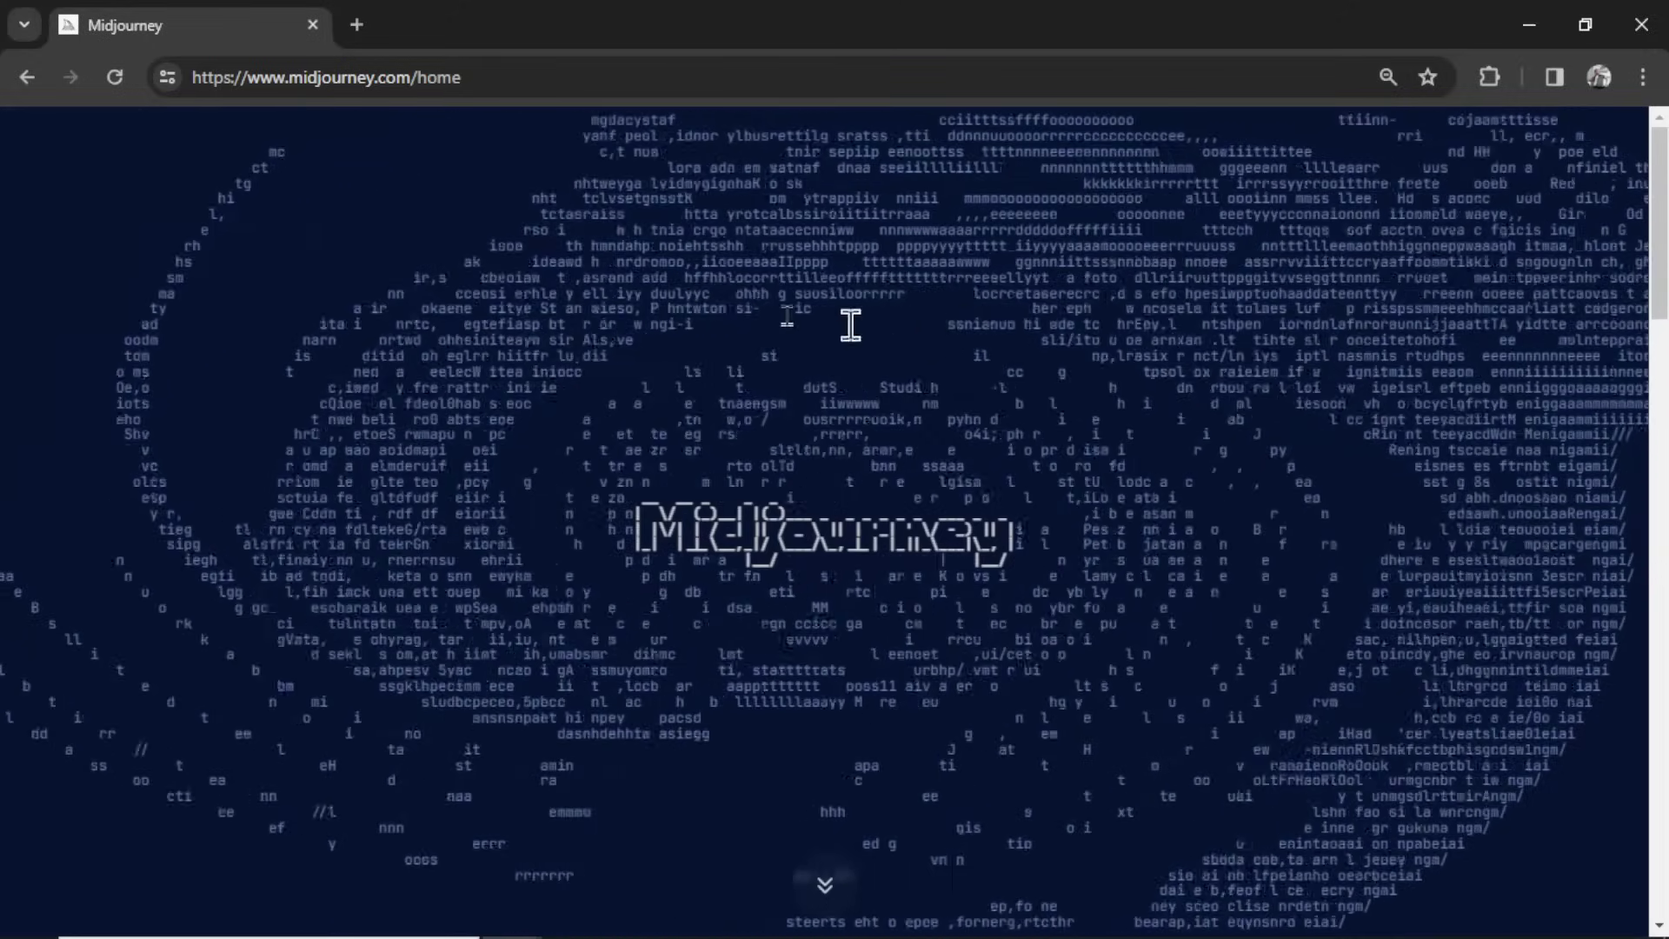
# - Sign in to Midjourney with Discord and authorize the Midjourney Bot
pyautogui.scroll(-10, 1304, 253)
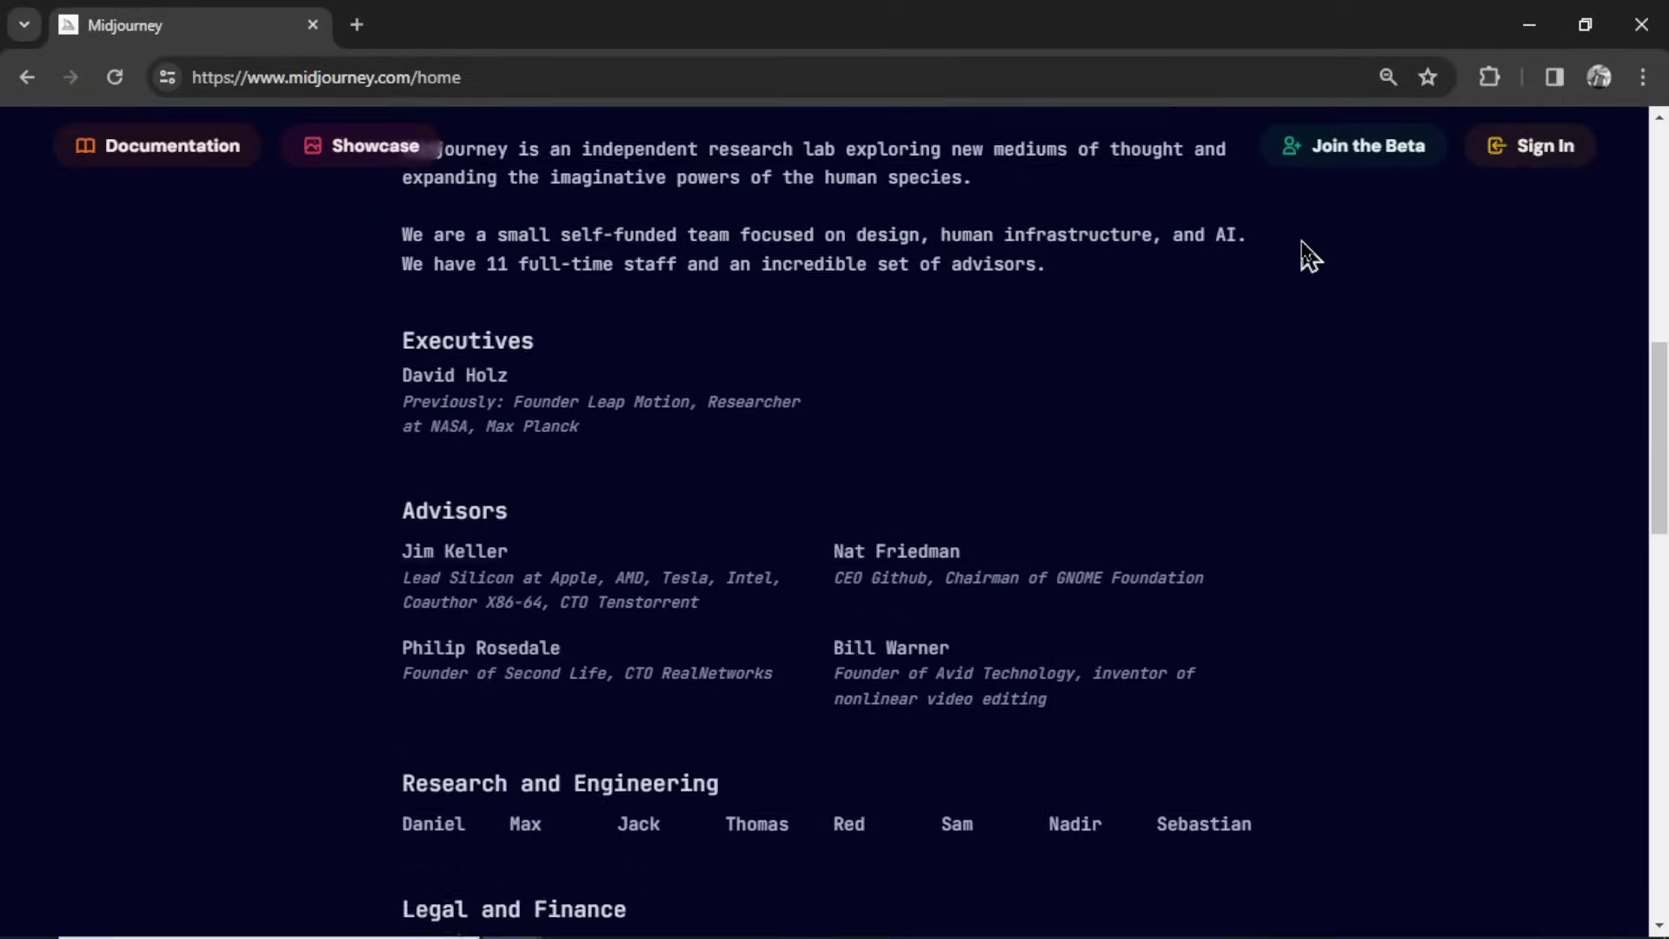
pyautogui.click(1378, 165)
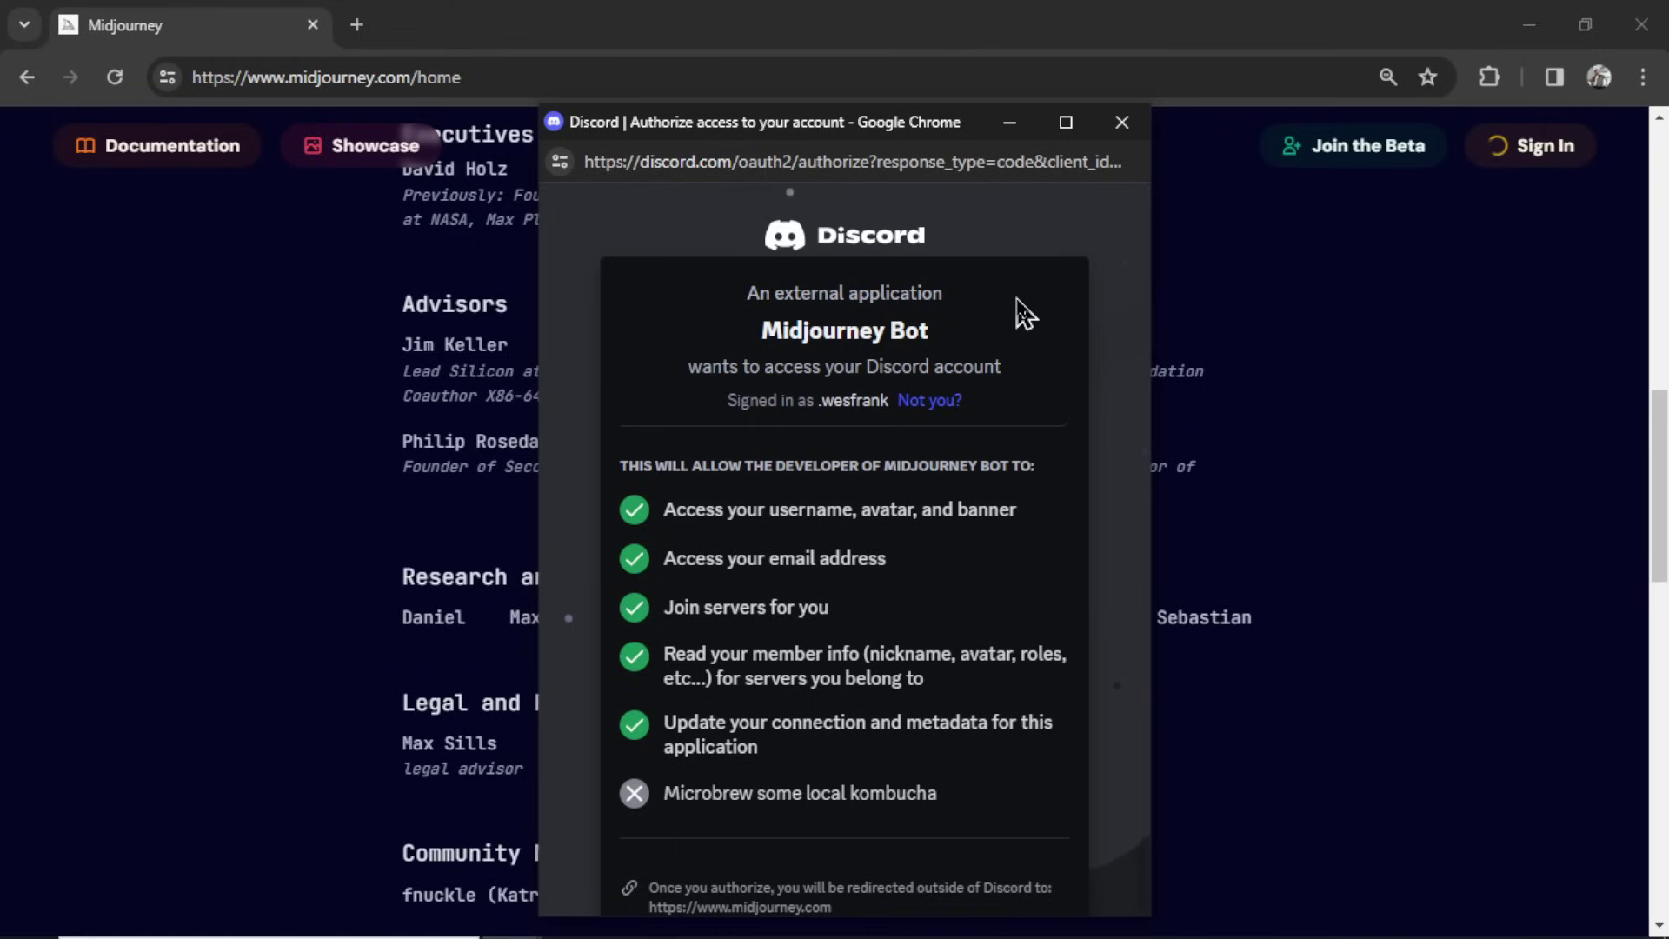
pyautogui.scroll(-3, 1034, 365)
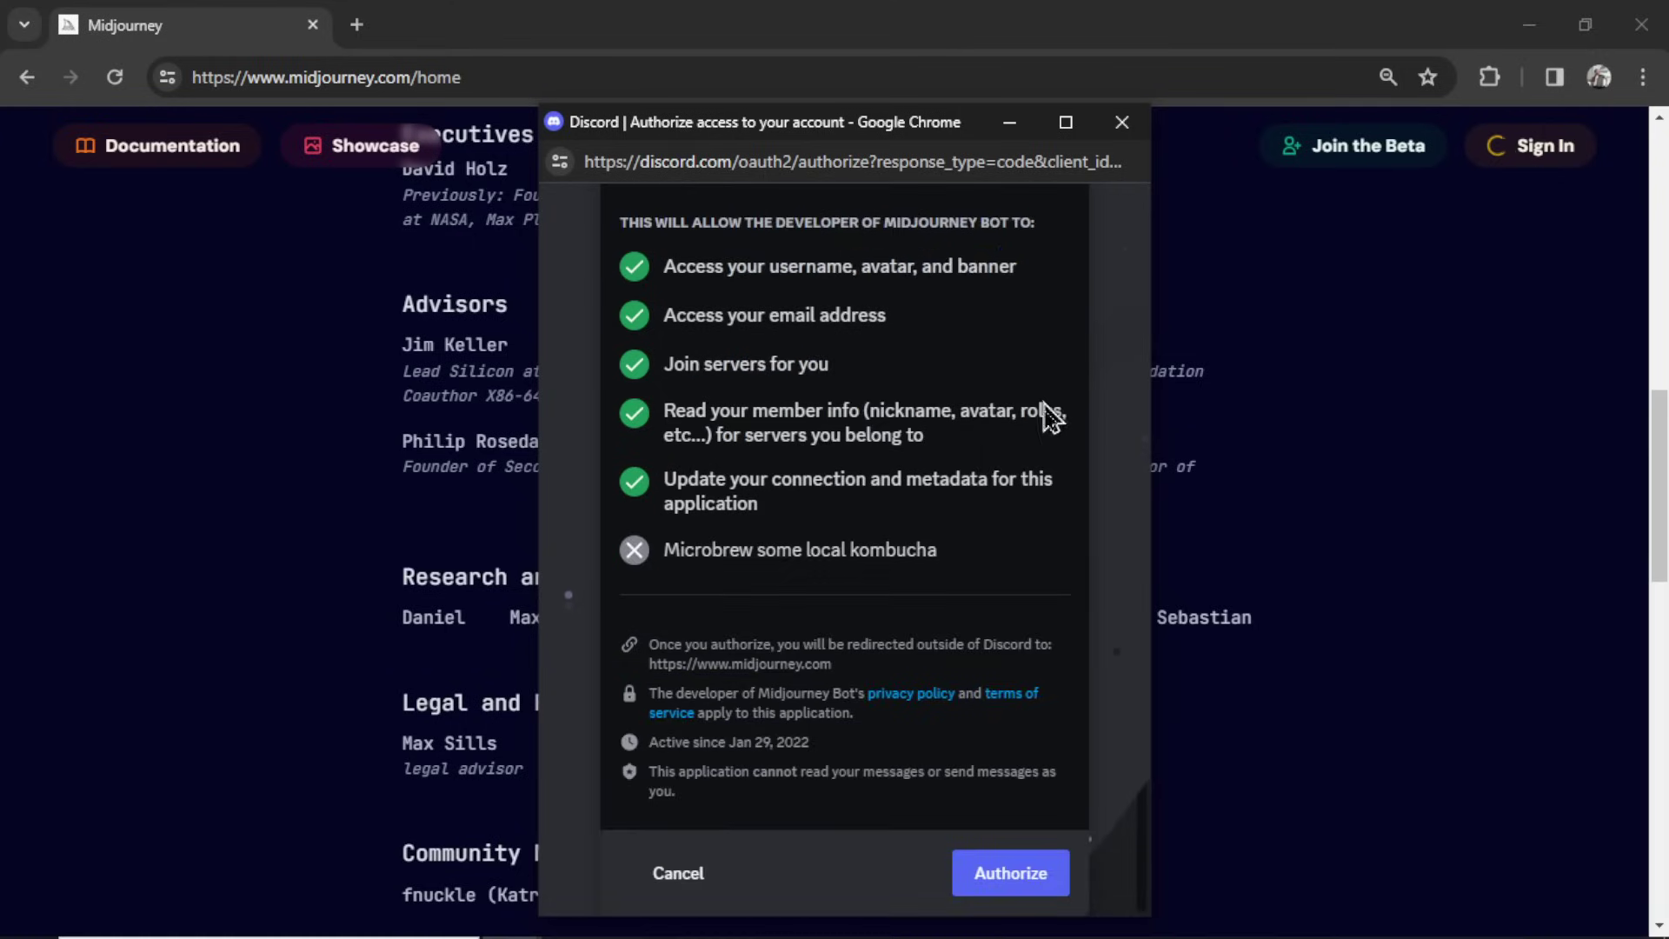
pyautogui.click(1024, 876)
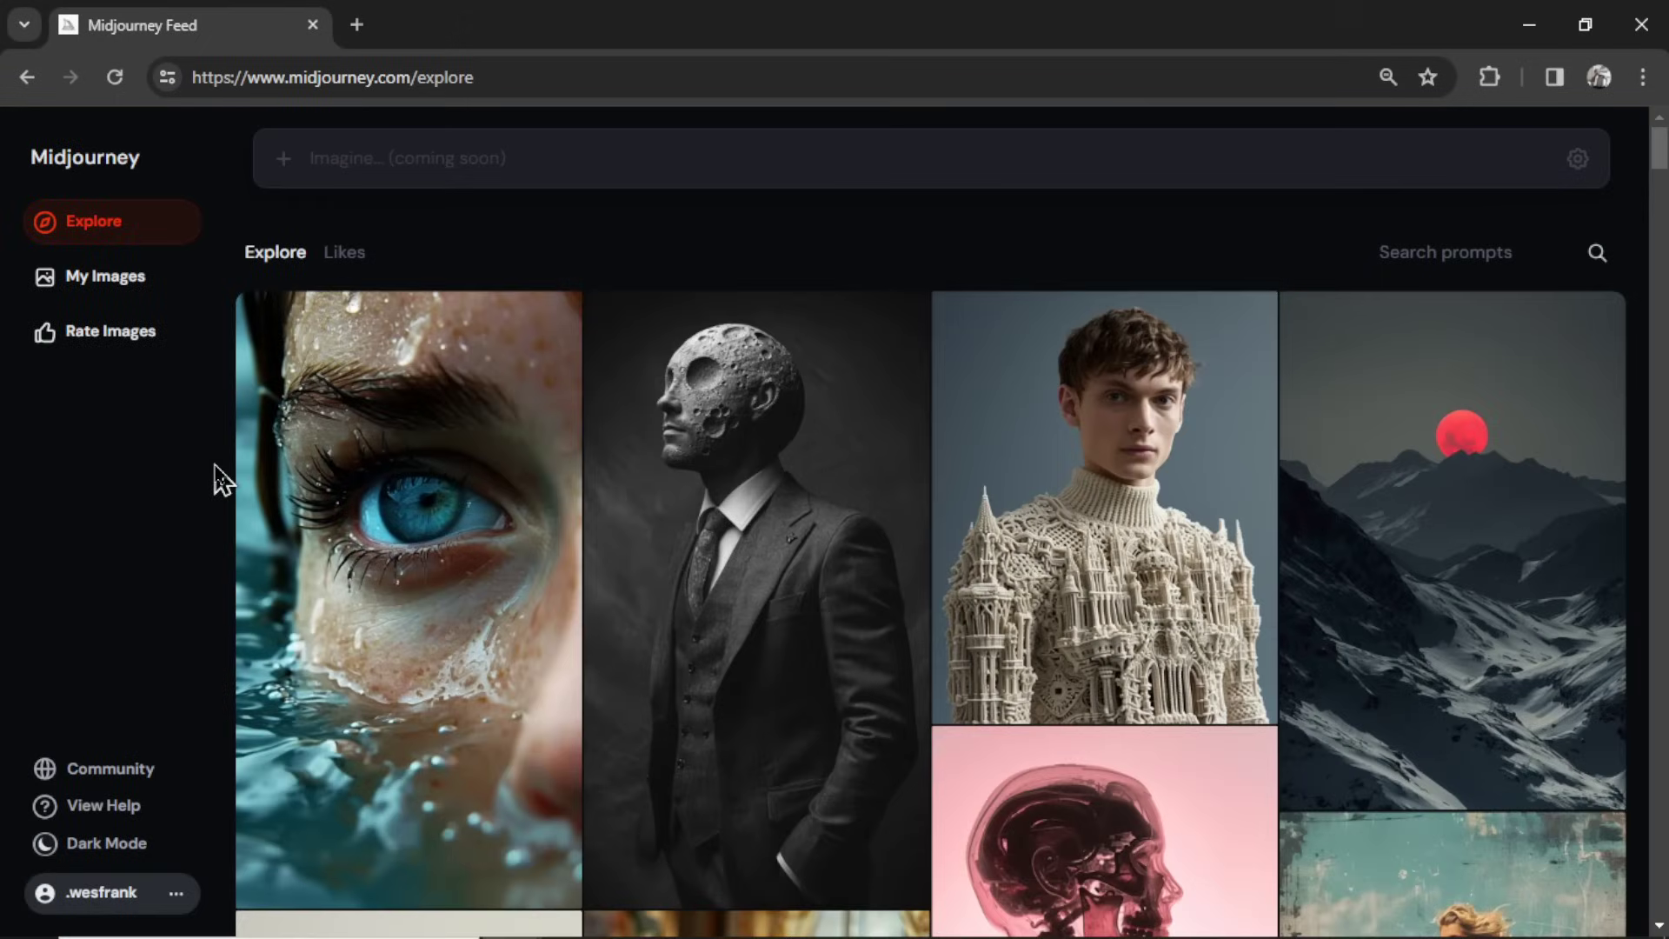
# - Review the Basic Plan's general commercial terms and ~200 / month generation limit
pyautogui.click(126, 913)
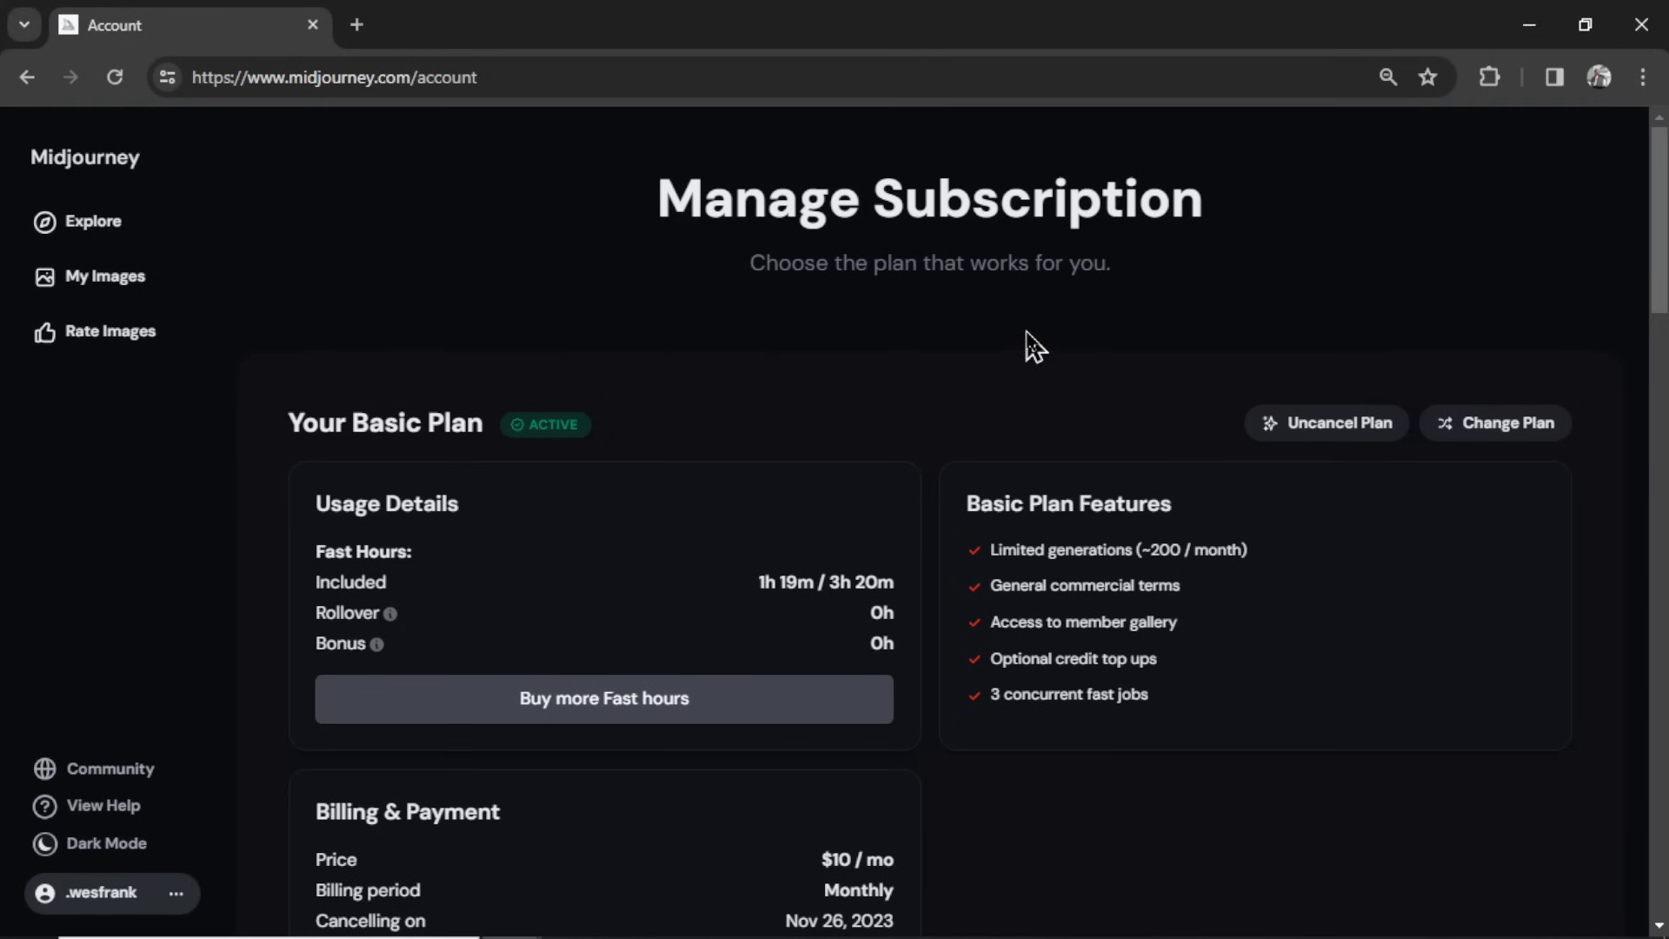
pyautogui.scroll(-10, 597, 689)
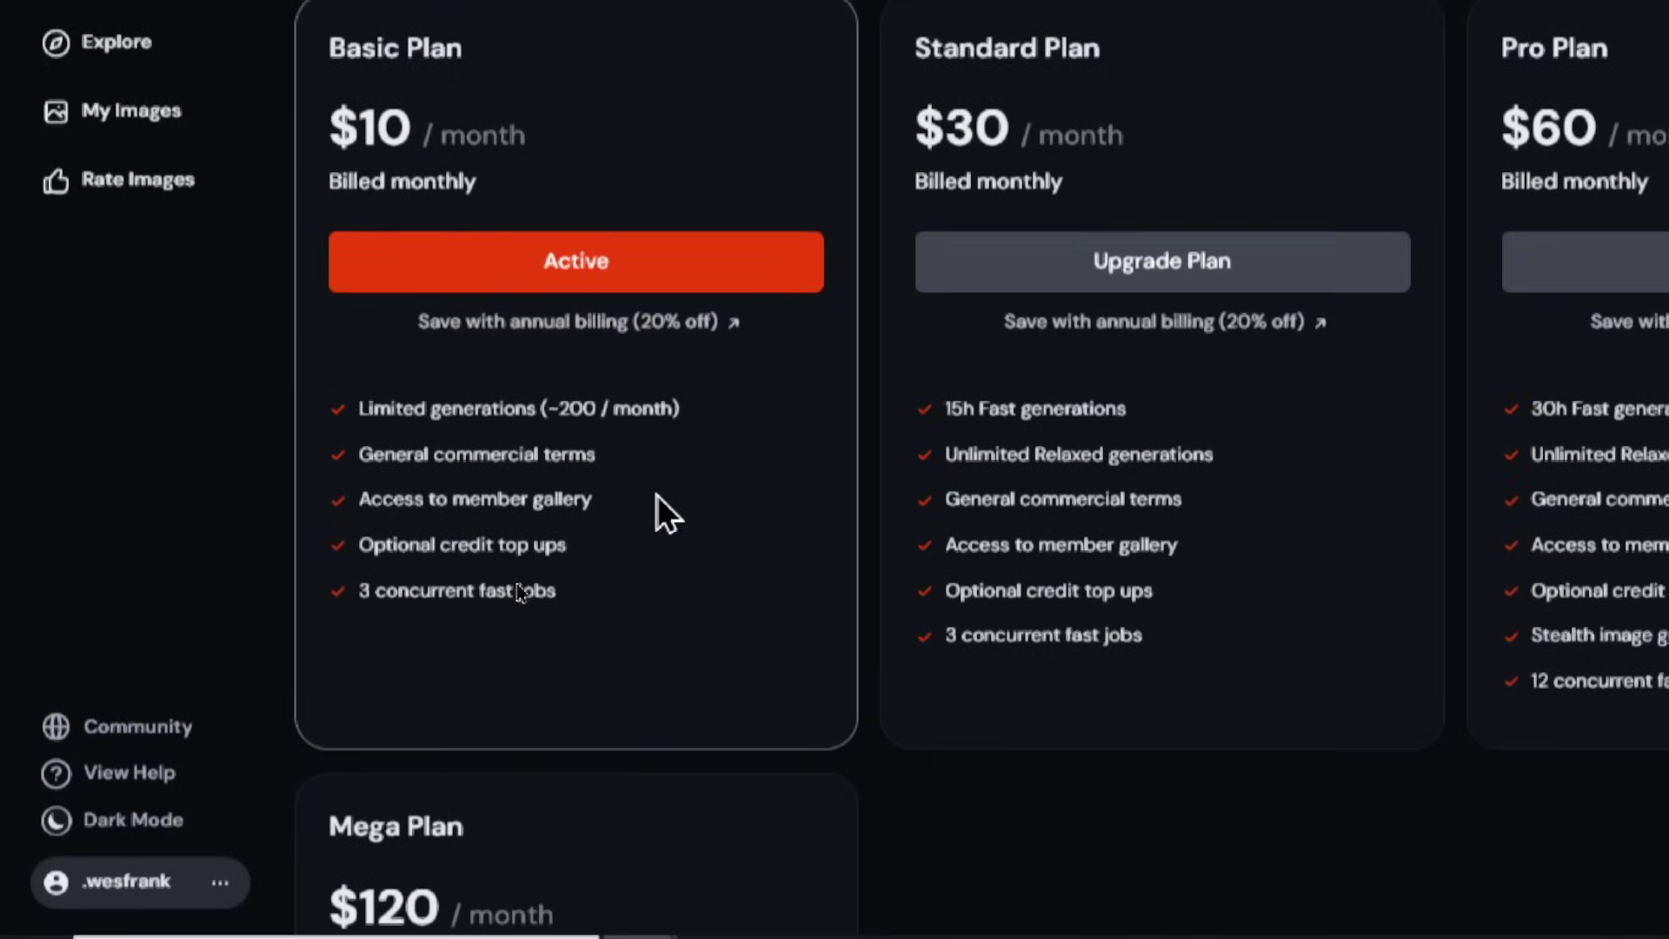
pyautogui.moveTo(600, 471); pyautogui.dragTo(365, 473)
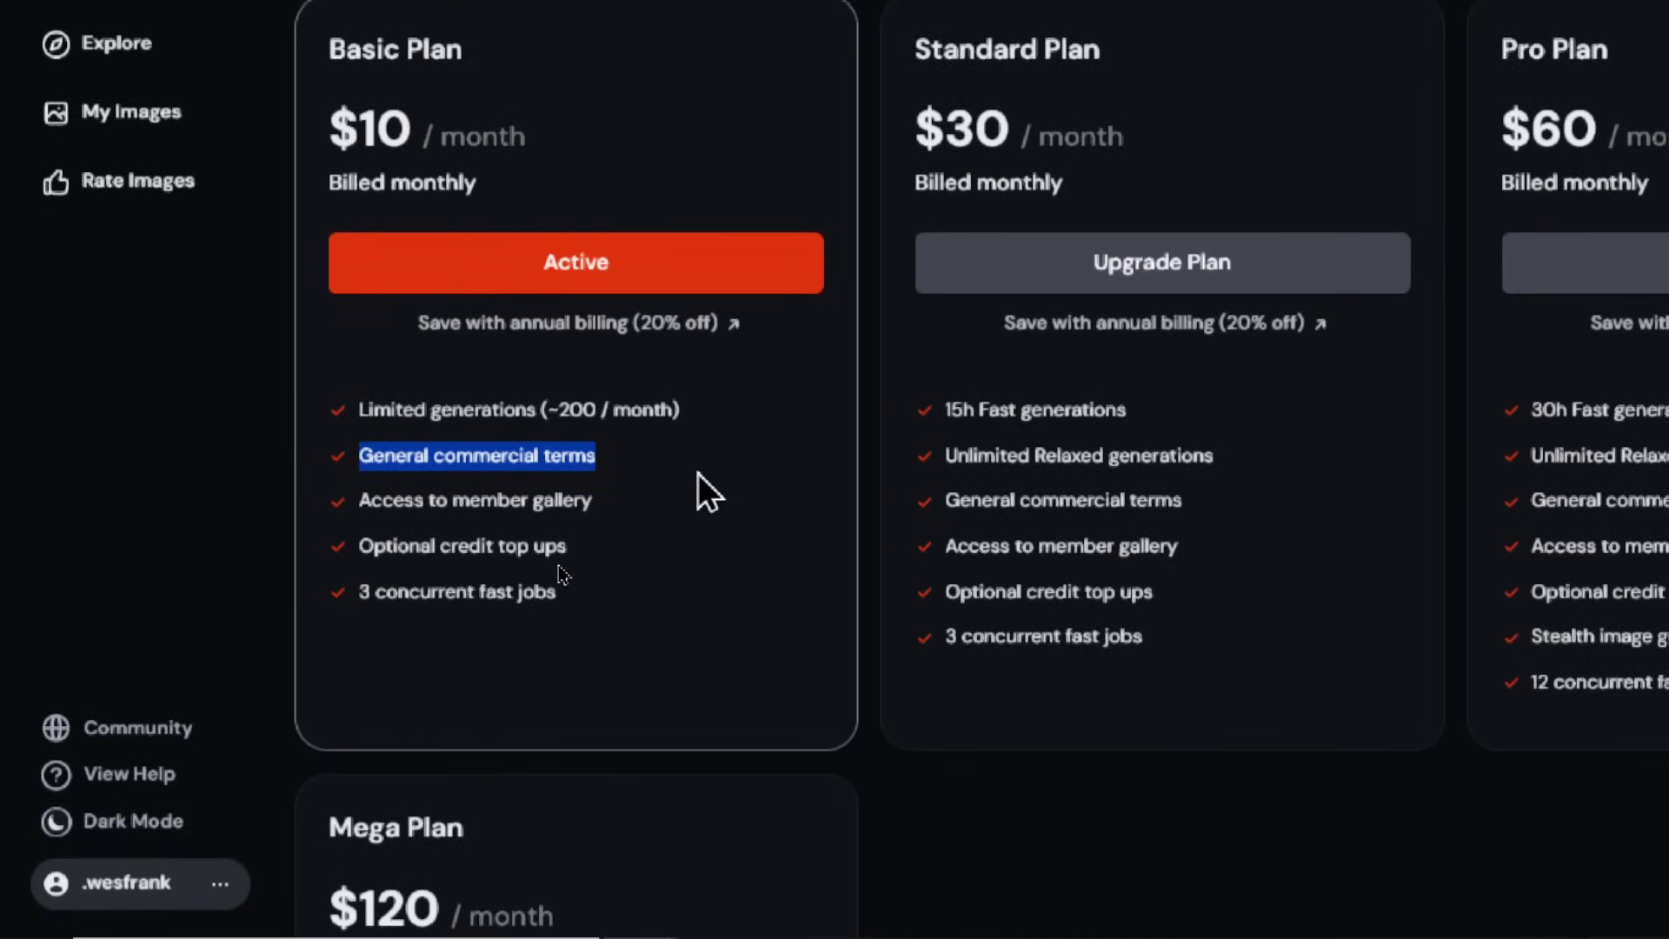
pyautogui.moveTo(663, 408); pyautogui.dragTo(589, 406)
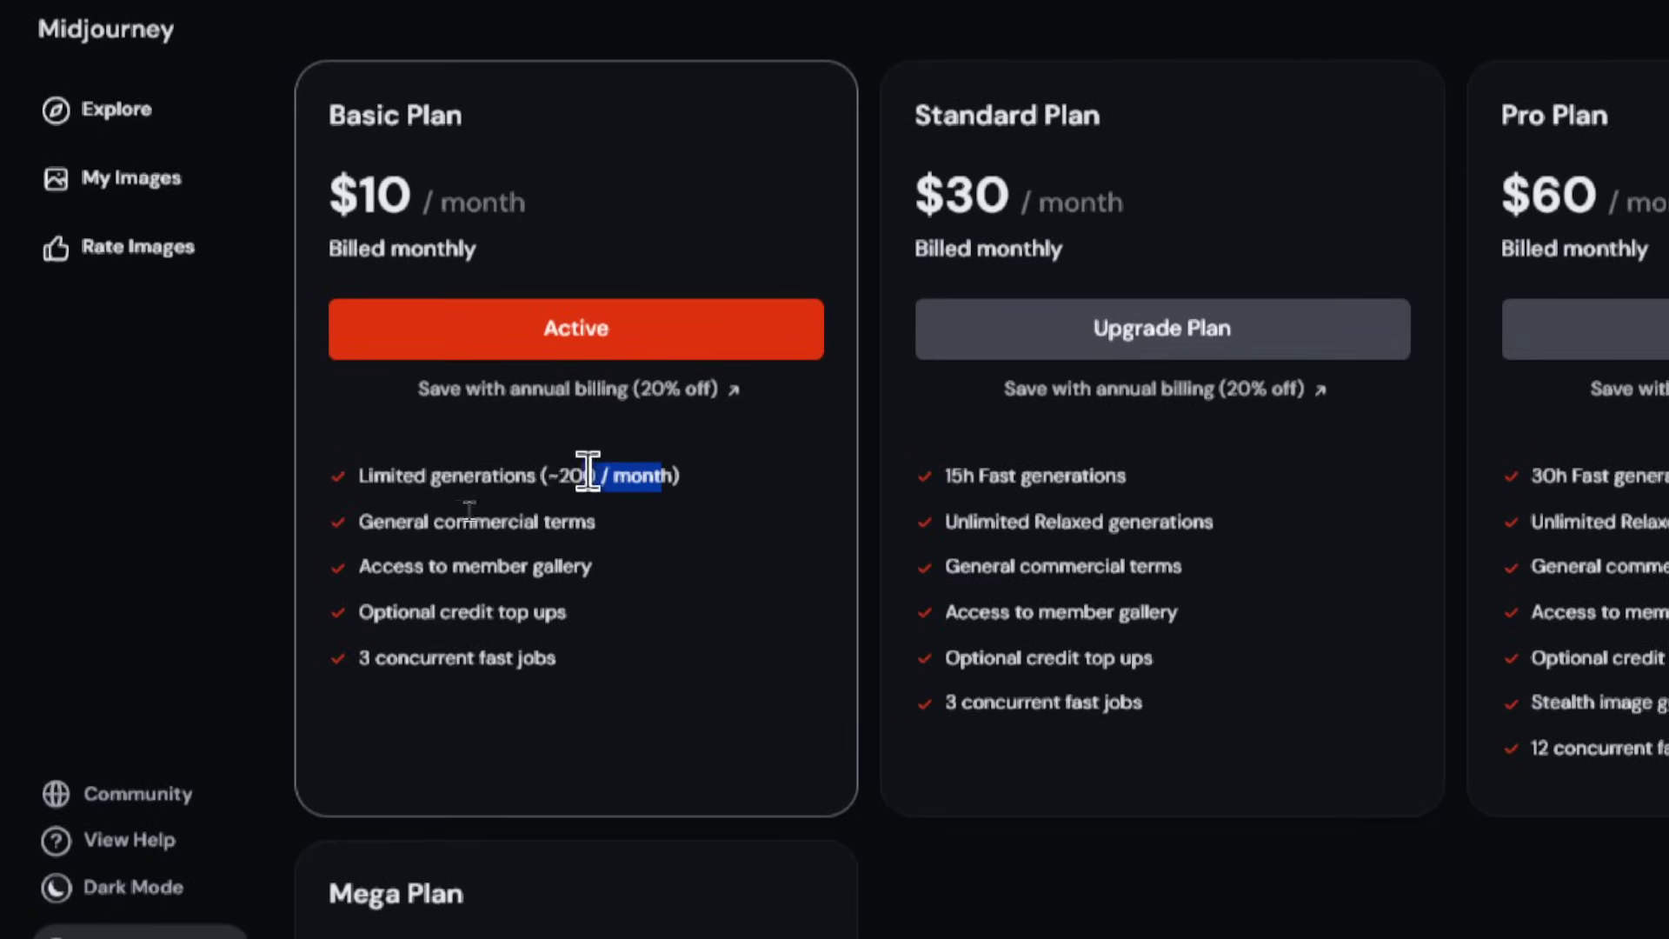
pyautogui.moveTo(589, 474); pyautogui.dragTo(567, 473)
pyautogui.click(732, 534)
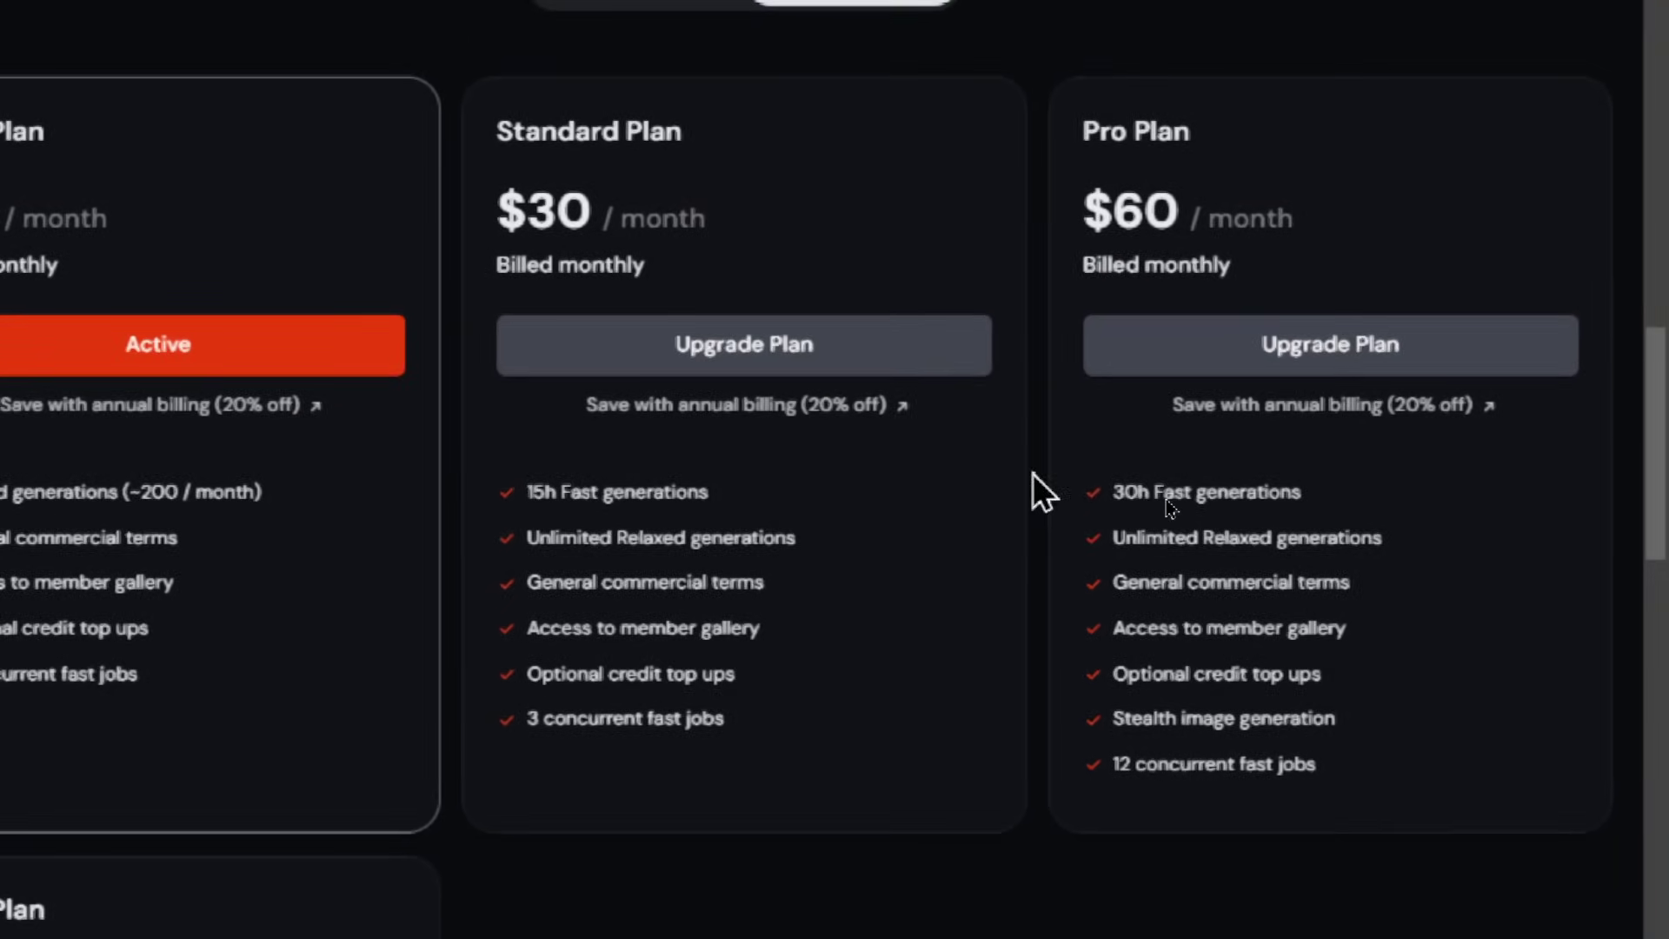
# - Highlight the $60 Pro plan's features, including stealth generation
pyautogui.moveTo(1153, 499); pyautogui.dragTo(1313, 502)
pyautogui.scroll(-1, 1311, 473)
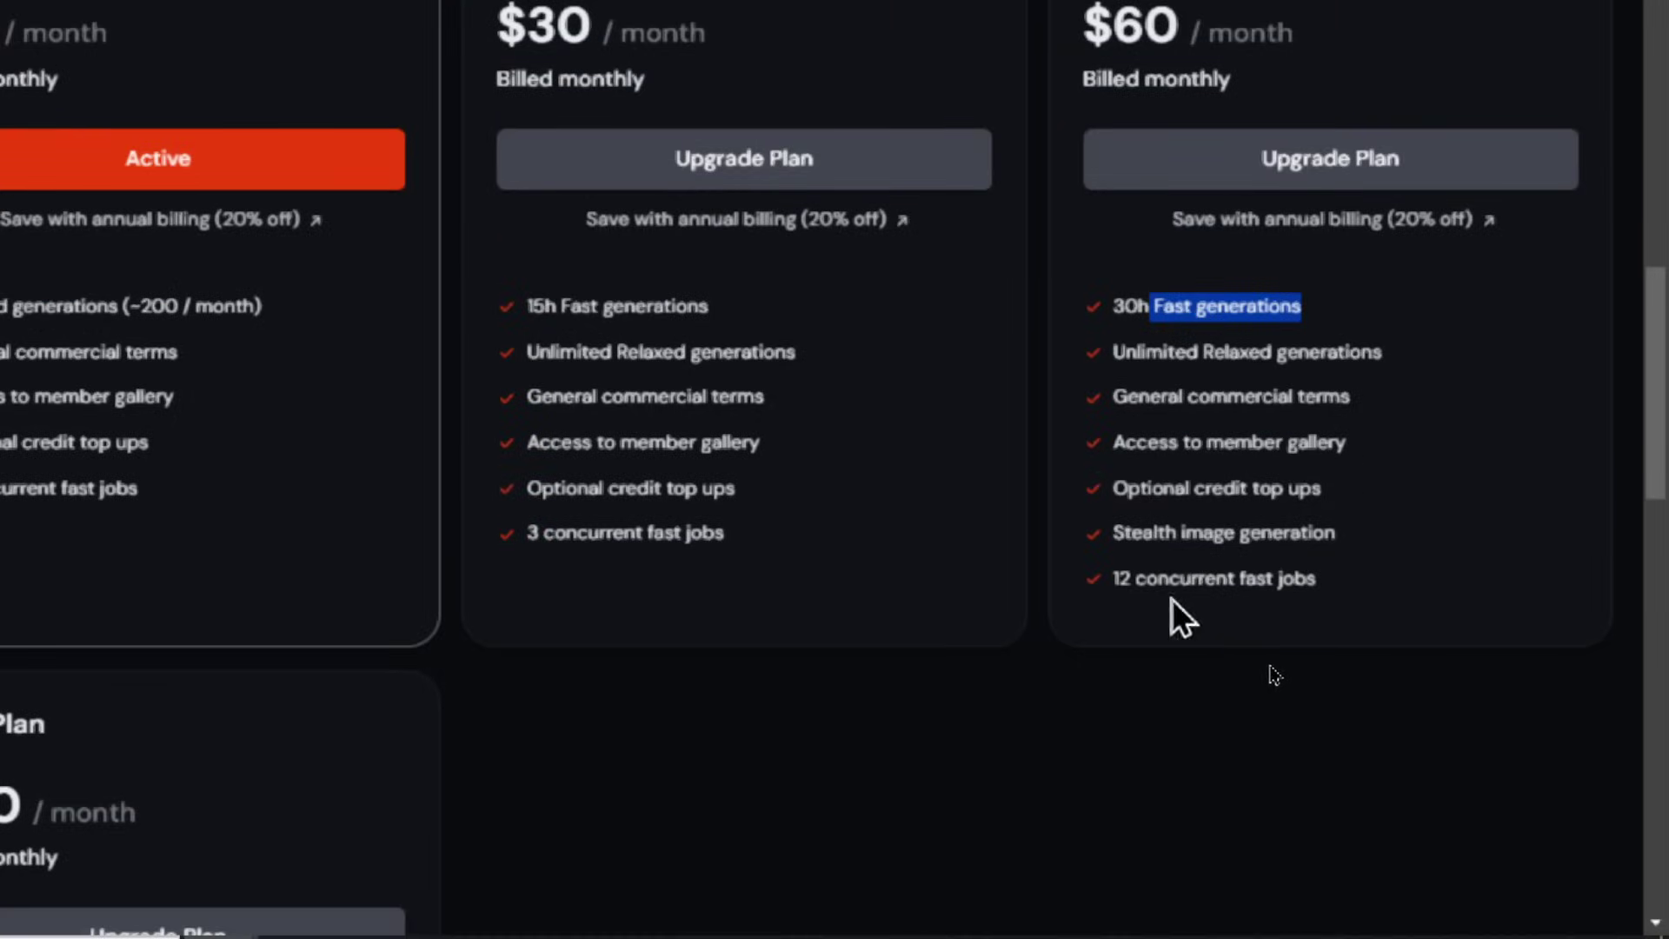
pyautogui.moveTo(1113, 533); pyautogui.dragTo(1364, 526)
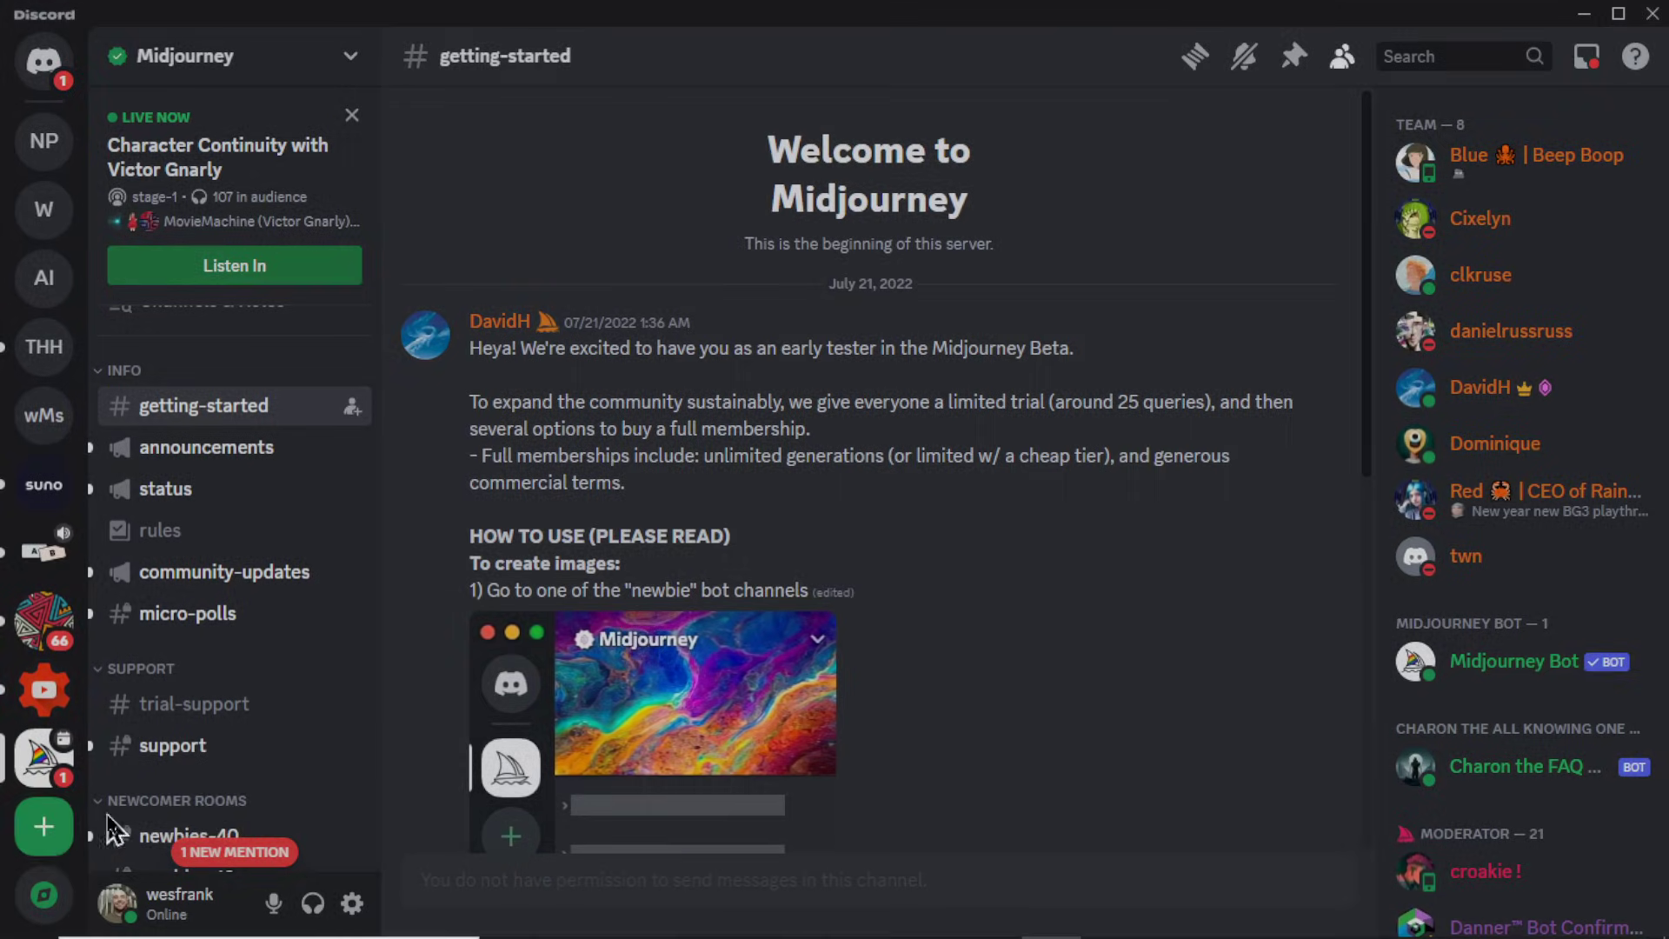
# - Create a new Discord server for me and my friends named 'Adobe Stock'
pyautogui.click(44, 830)
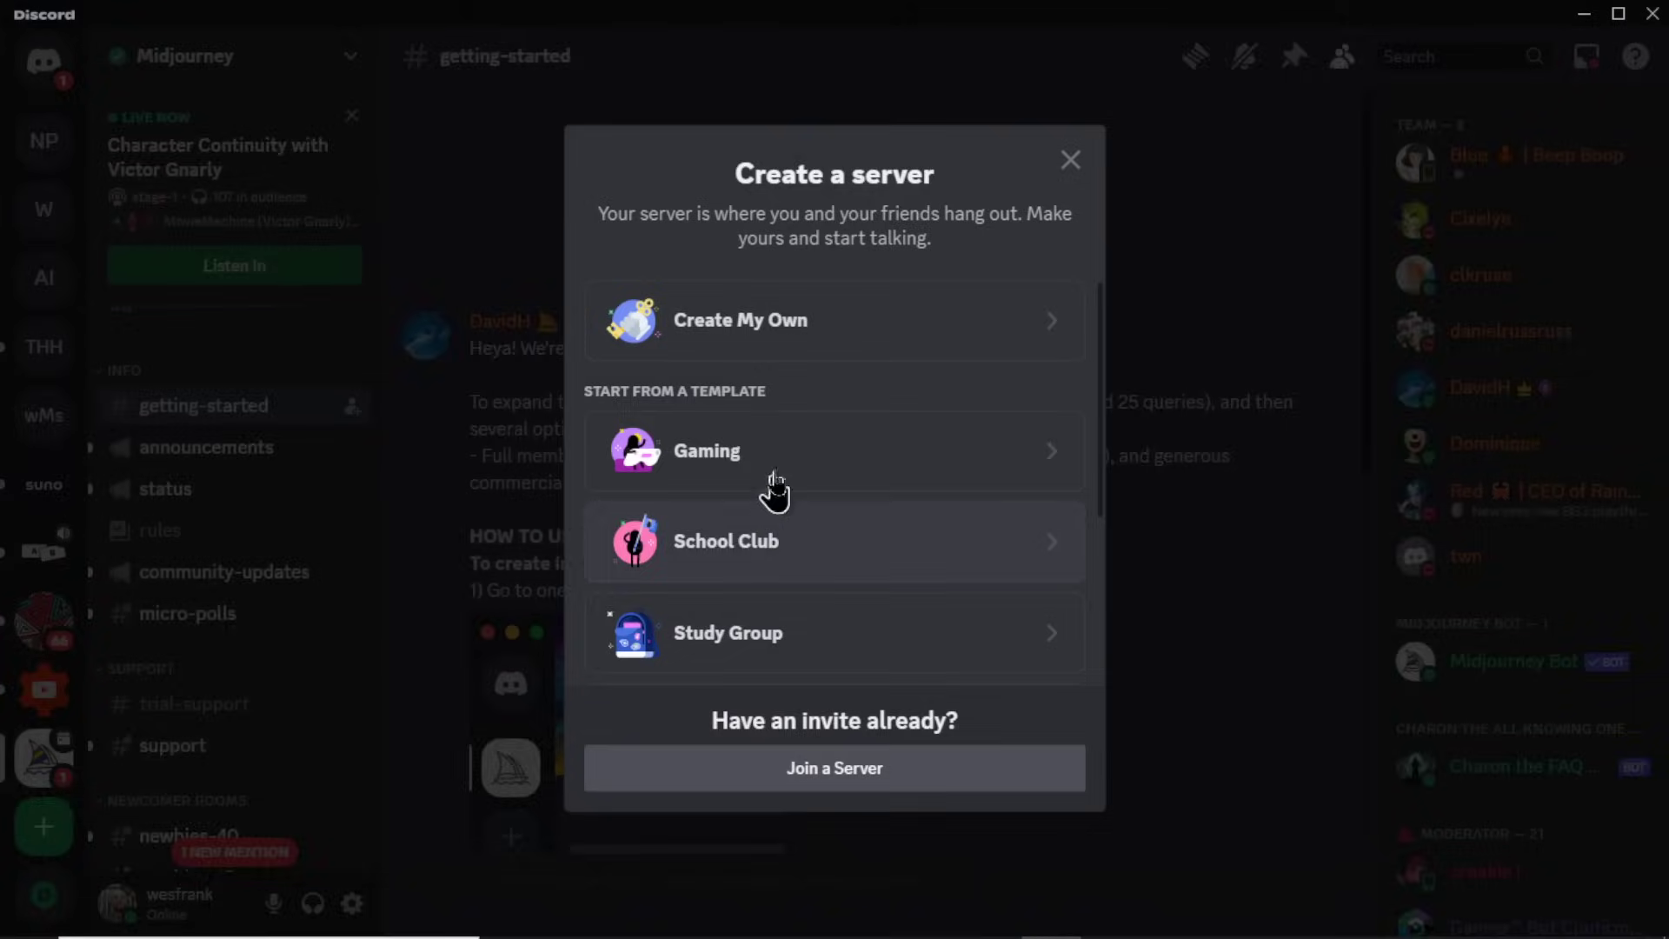
pyautogui.click(884, 346)
pyautogui.click(868, 414)
pyautogui.write('Adobe Stock')
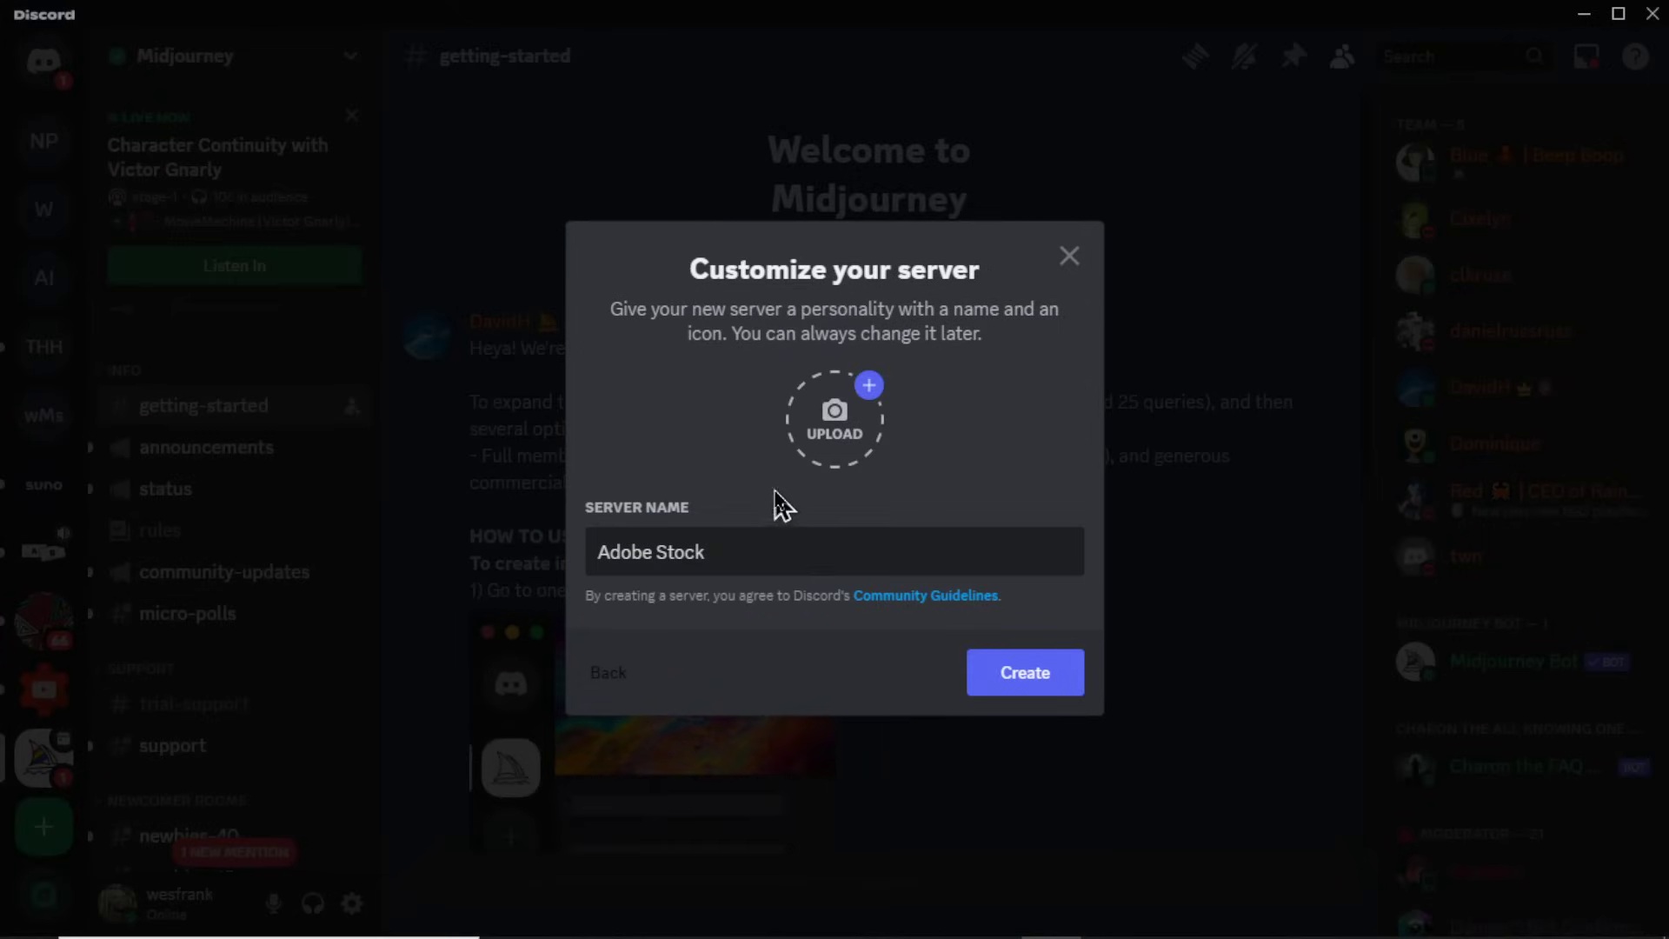
pyautogui.click(1024, 687)
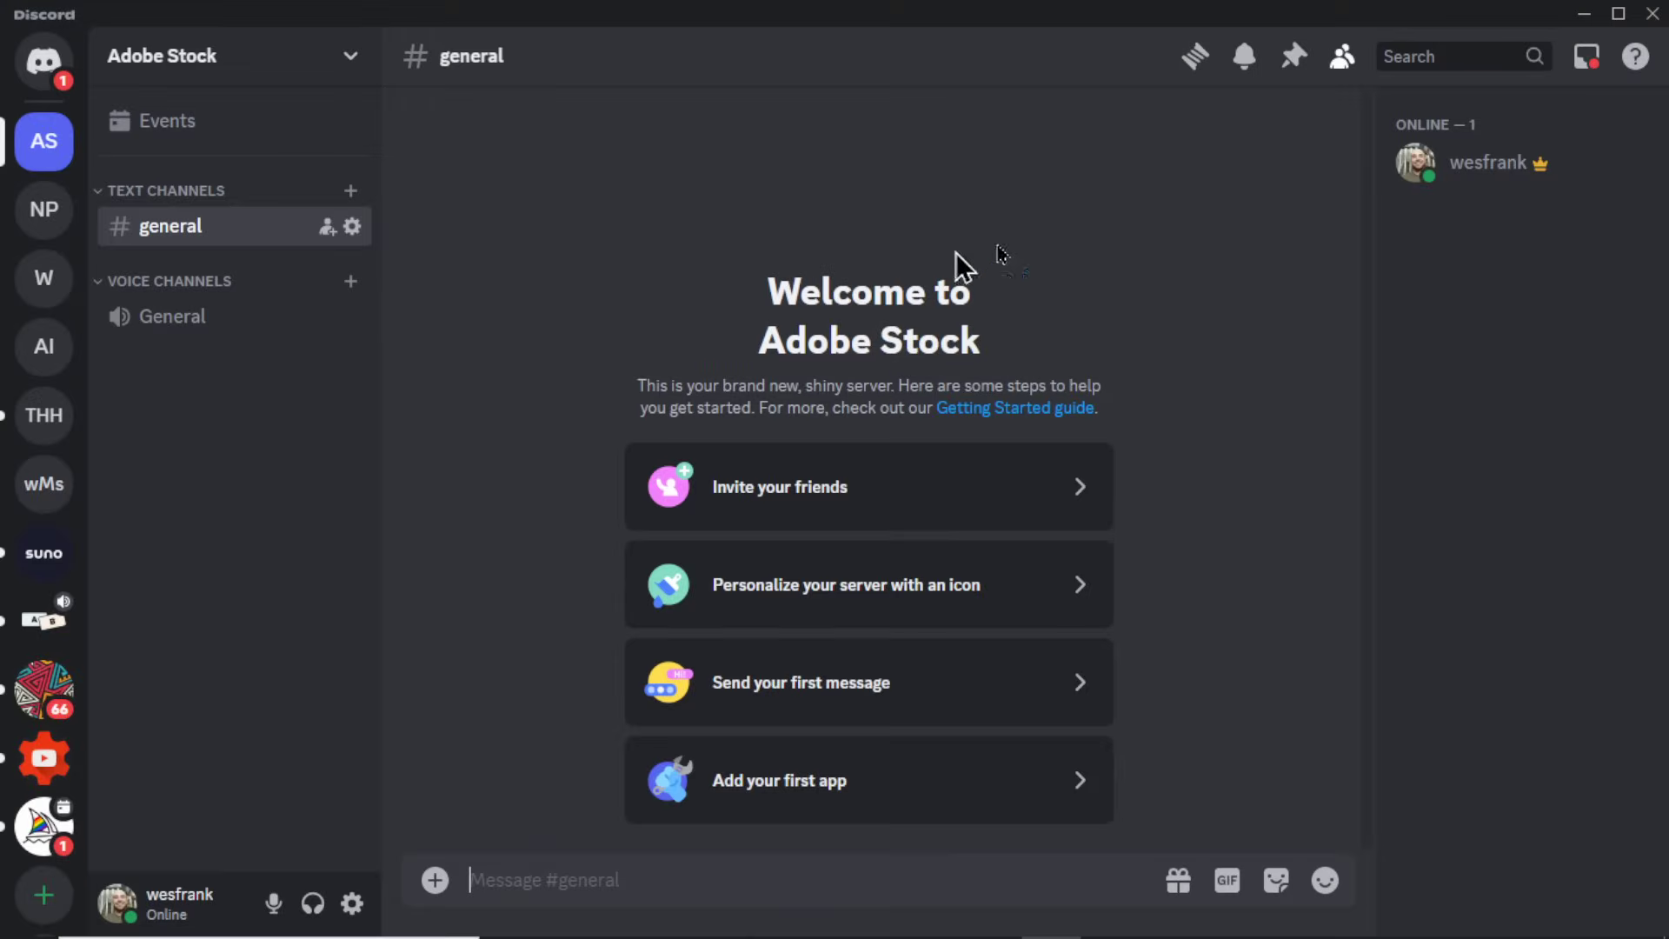
# - Add the Midjourney Bot app to the Adobe Stock server and authorize it
pyautogui.click(44, 830)
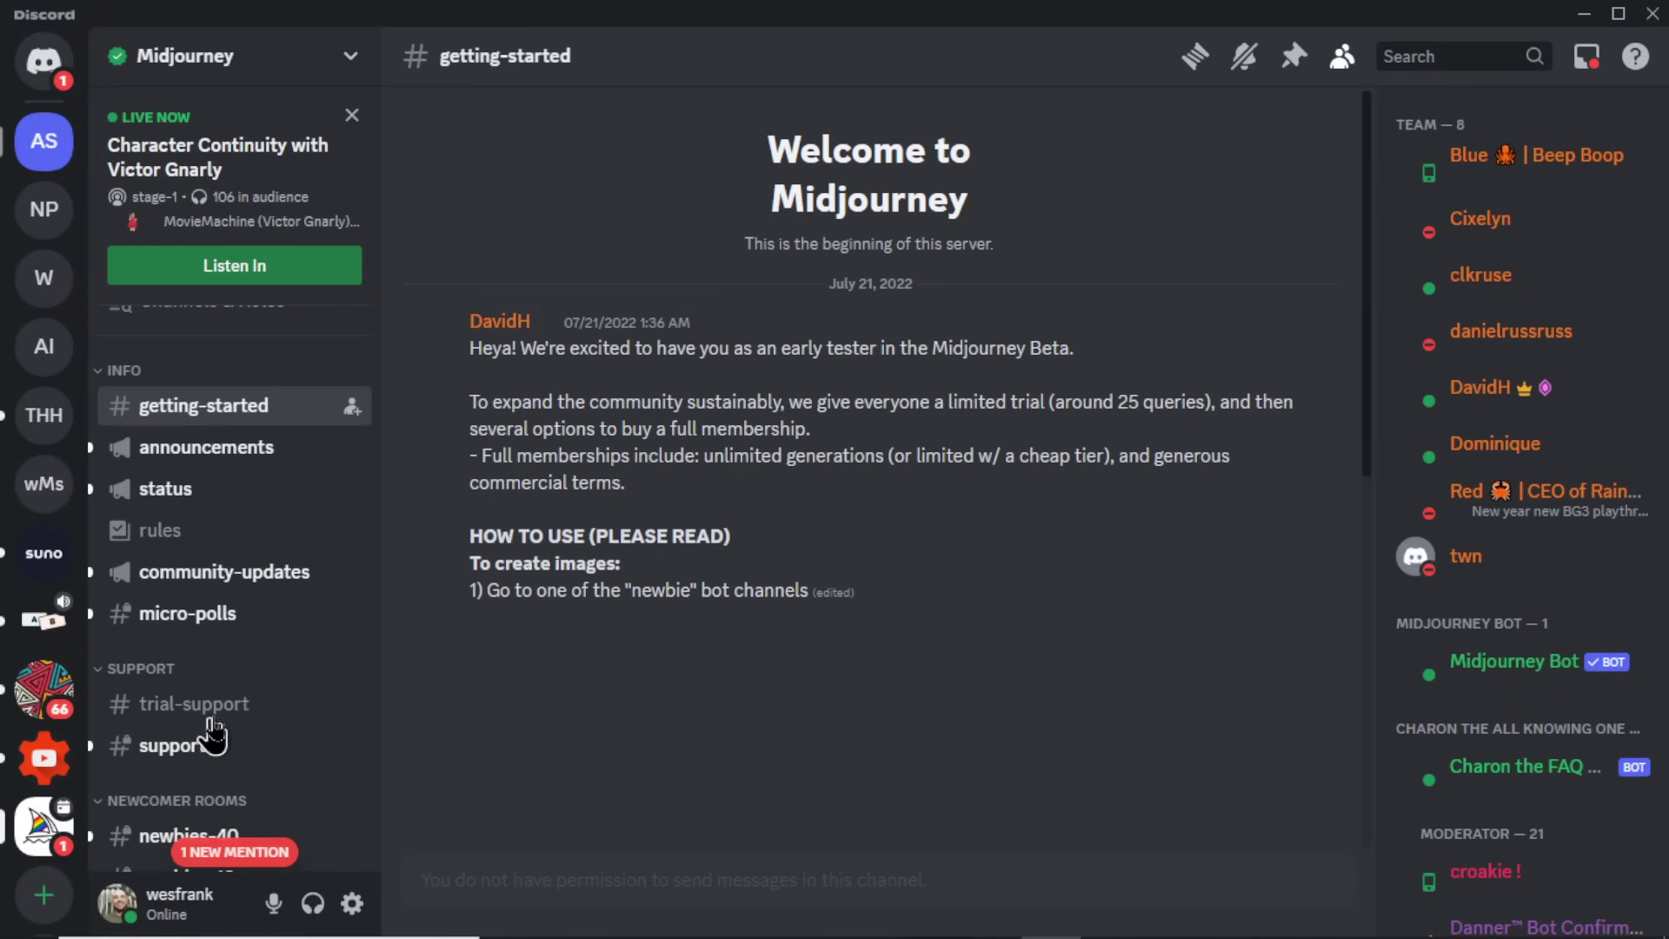
pyautogui.click(1513, 670)
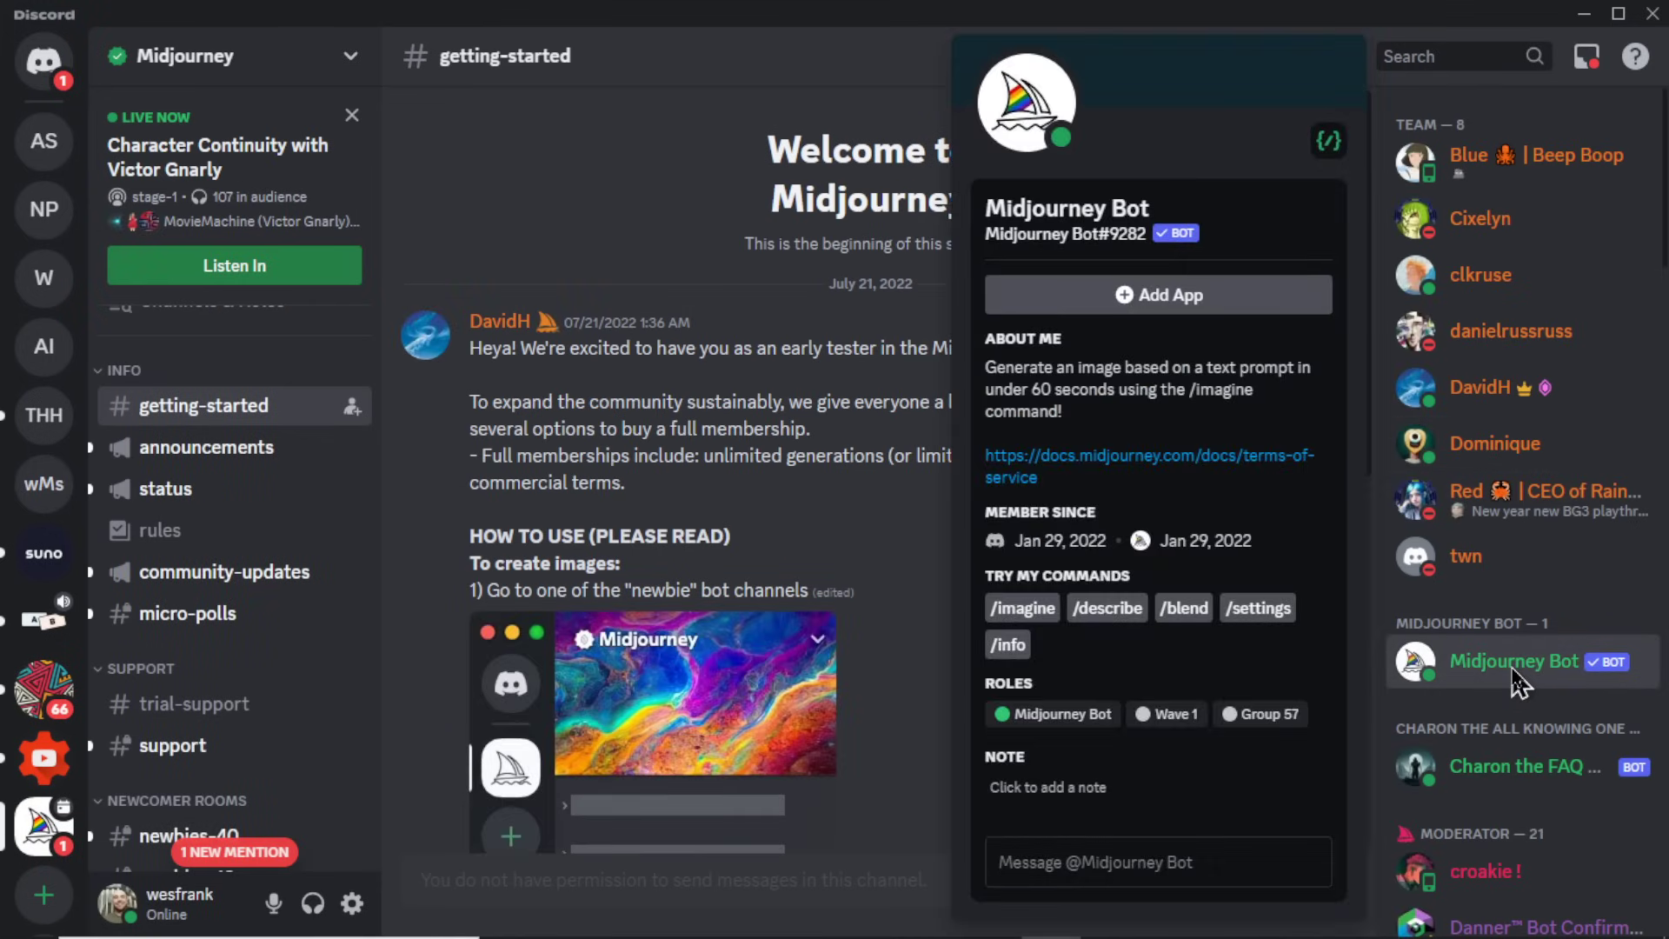
pyautogui.click(1183, 296)
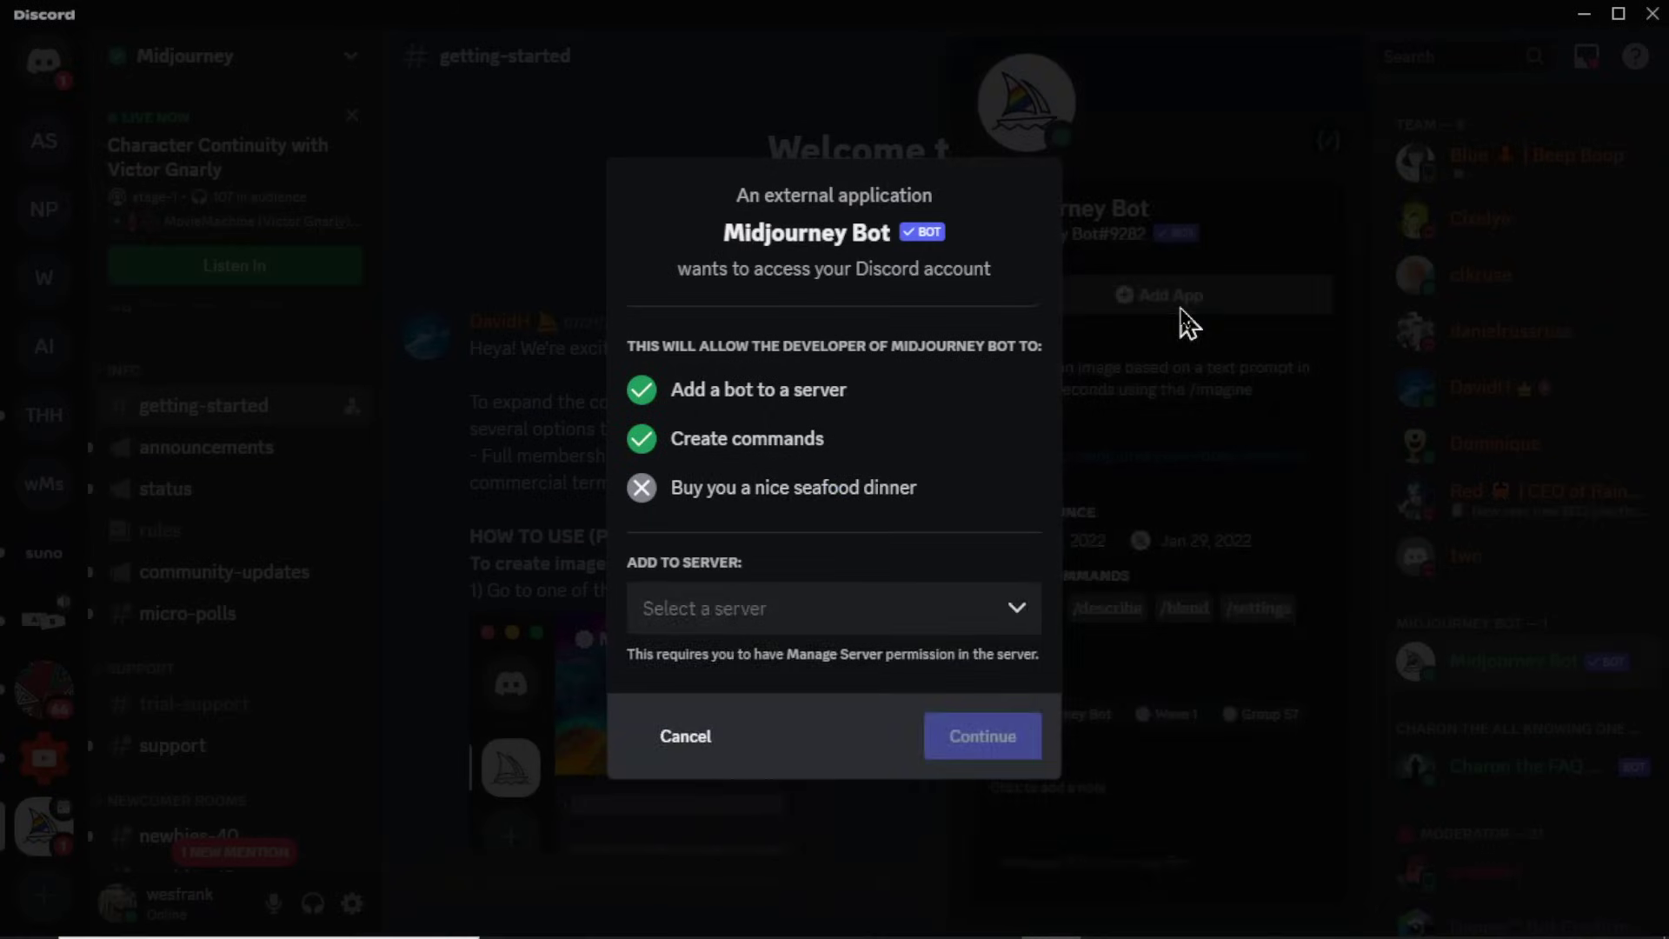
pyautogui.click(1009, 611)
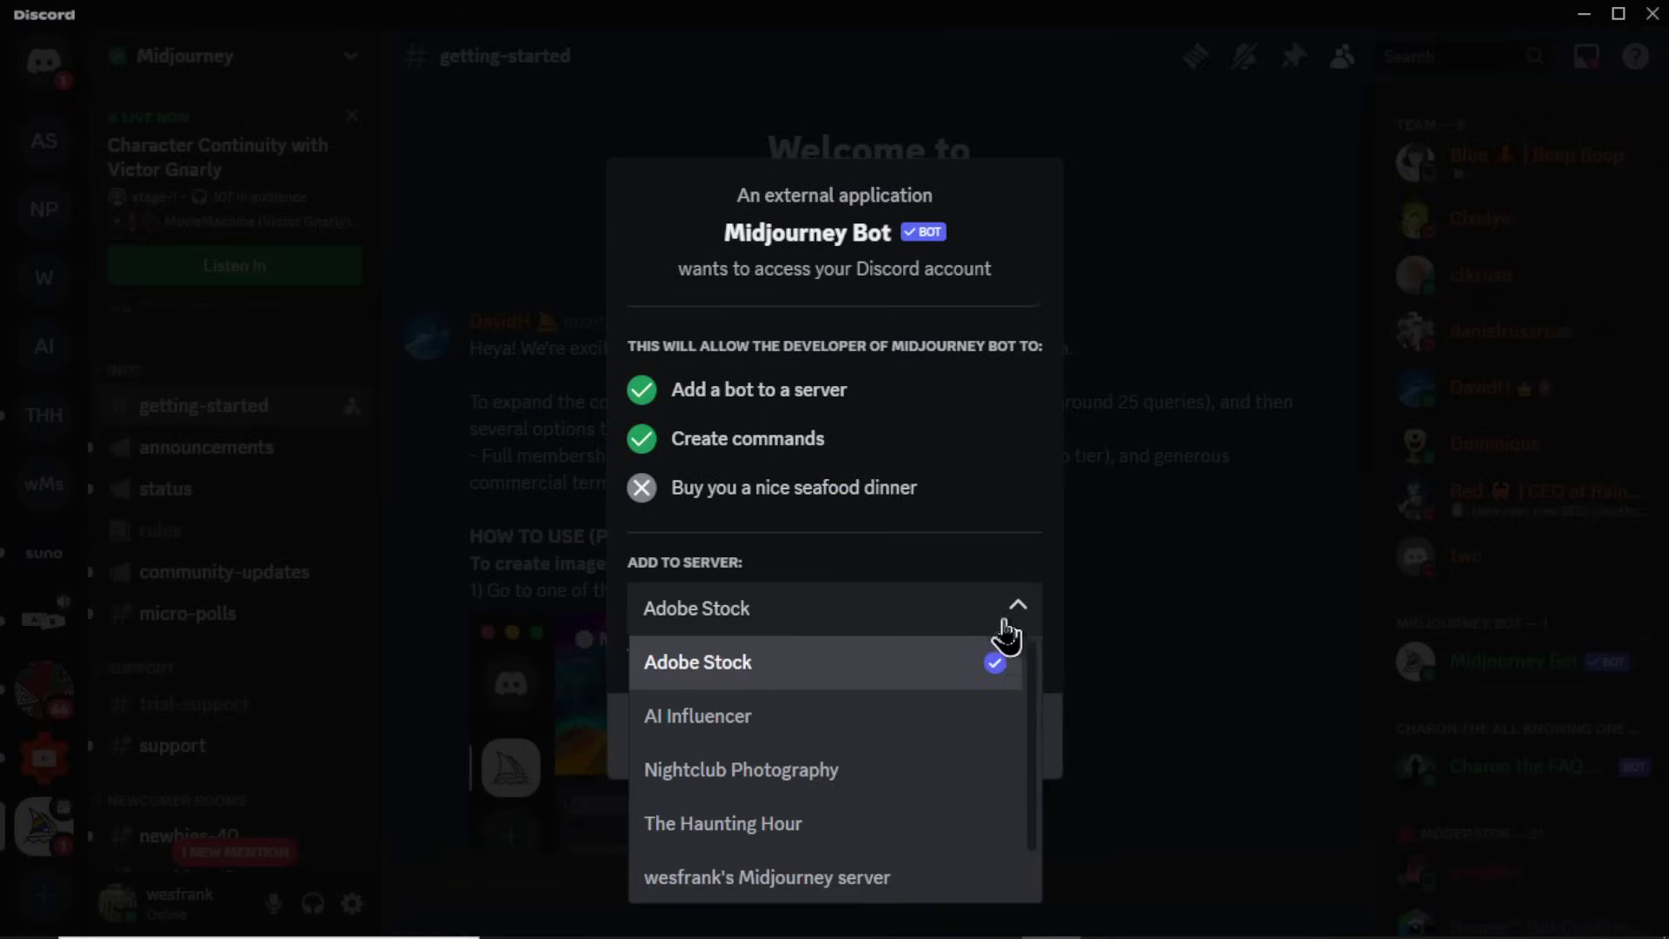
pyautogui.click(900, 683)
pyautogui.click(1004, 752)
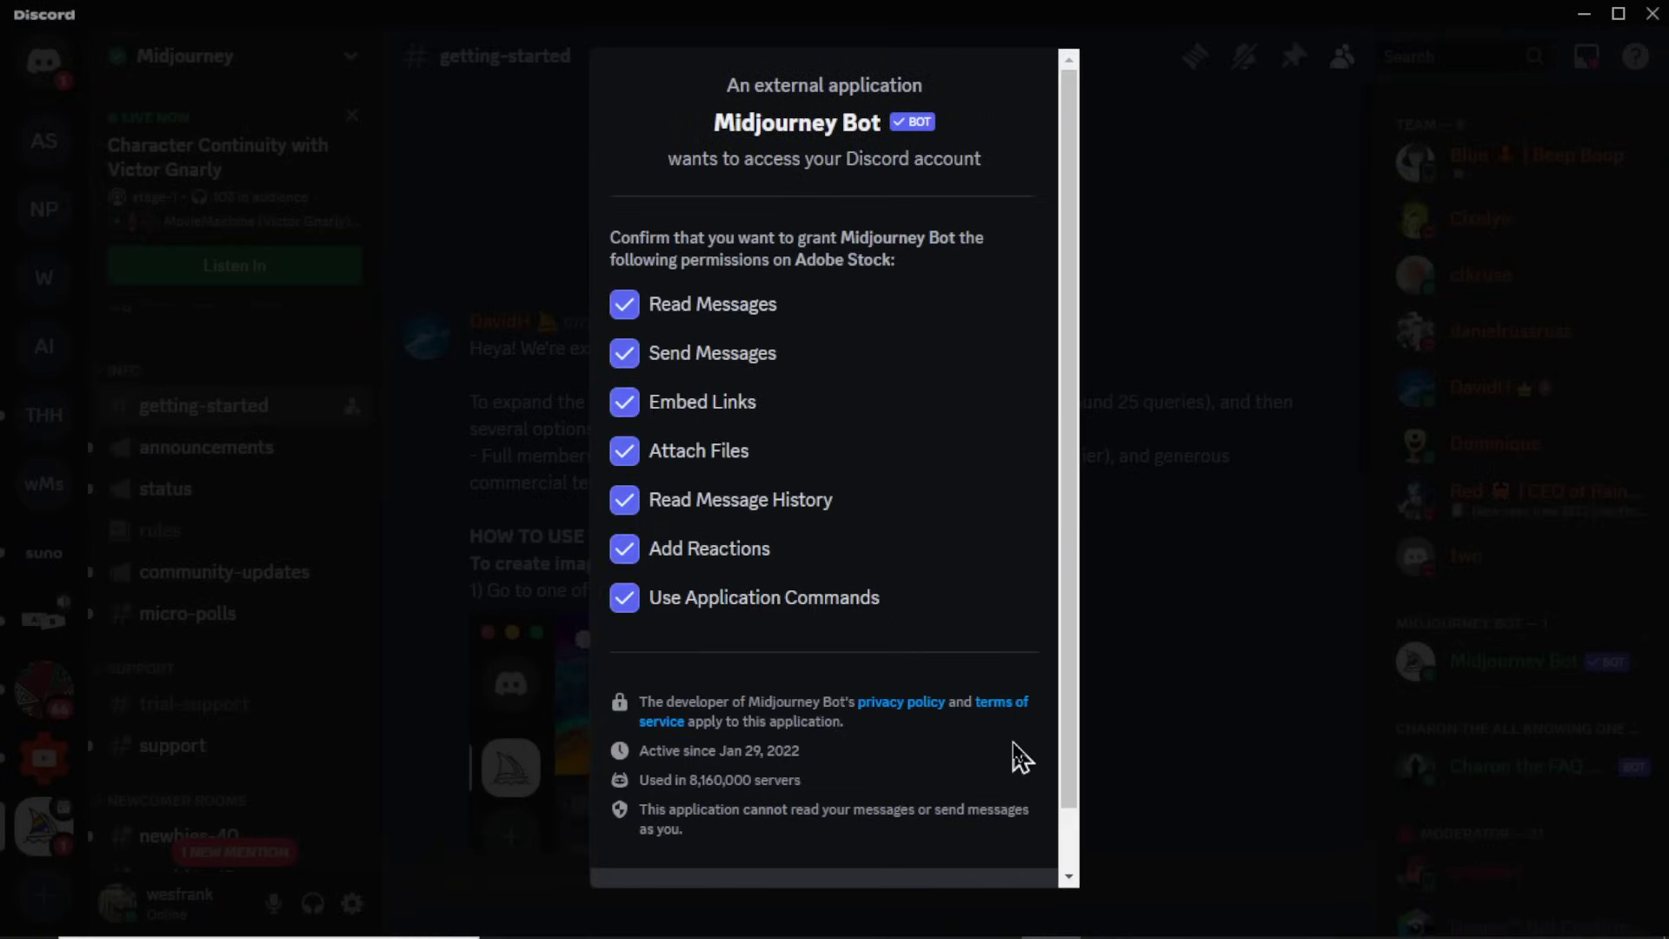
pyautogui.scroll(-2, 1015, 756)
pyautogui.click(989, 855)
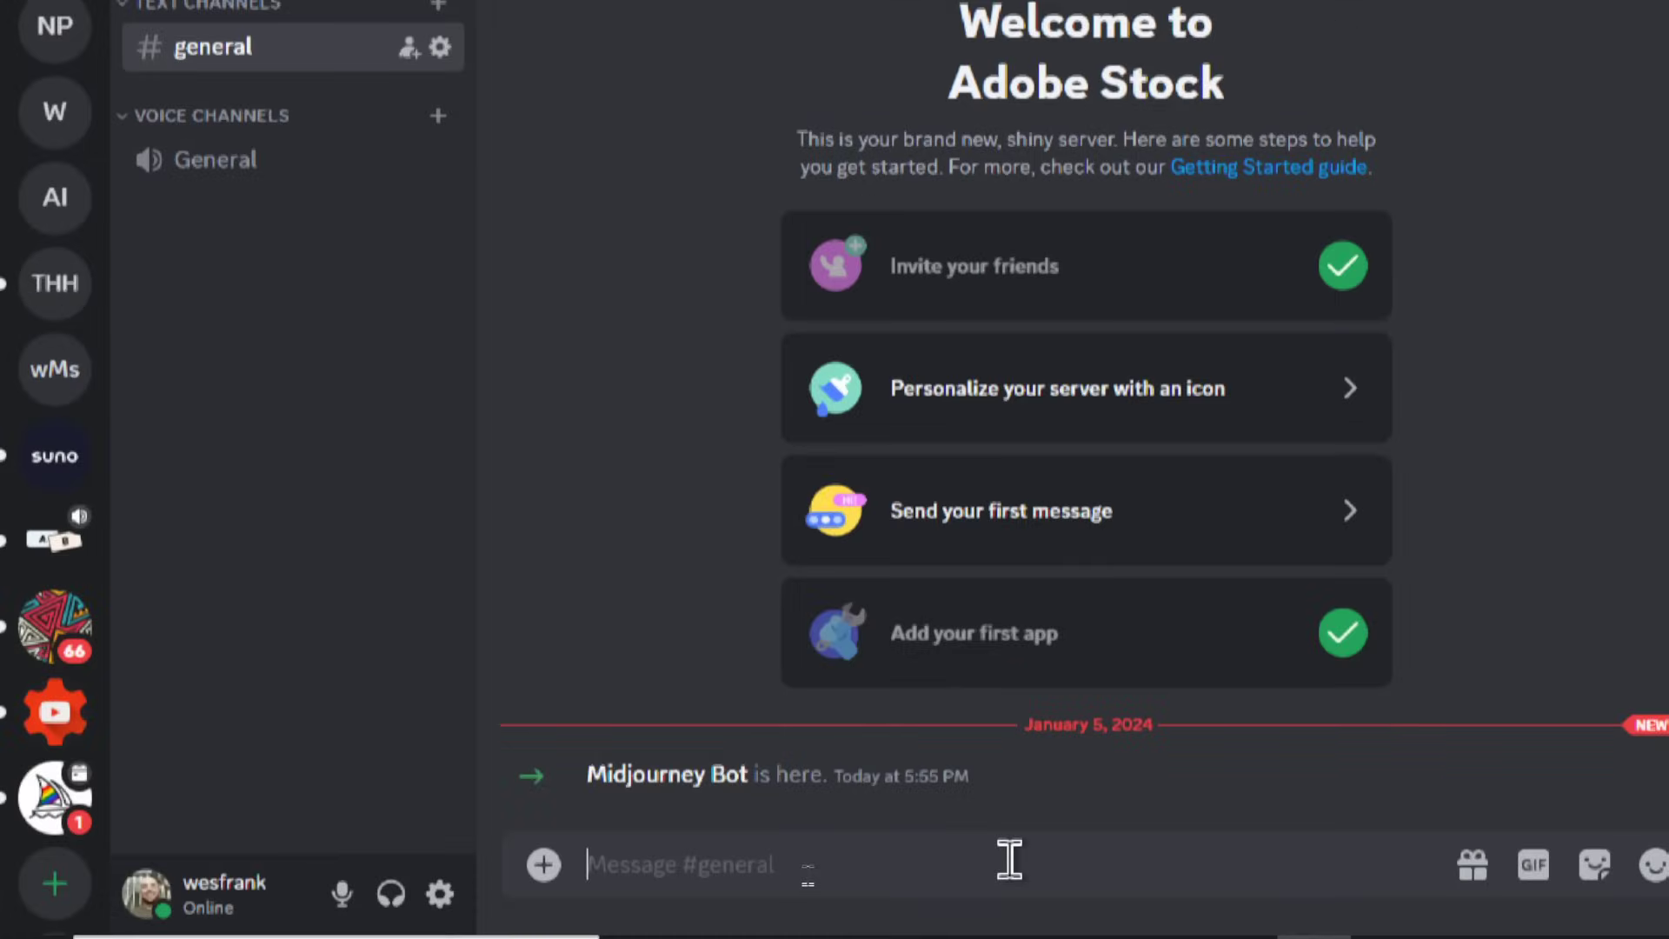
# - Run /settings in #general and keep Midjourney Model V6 [ALPHA] as the model
pyautogui.write('/setting')
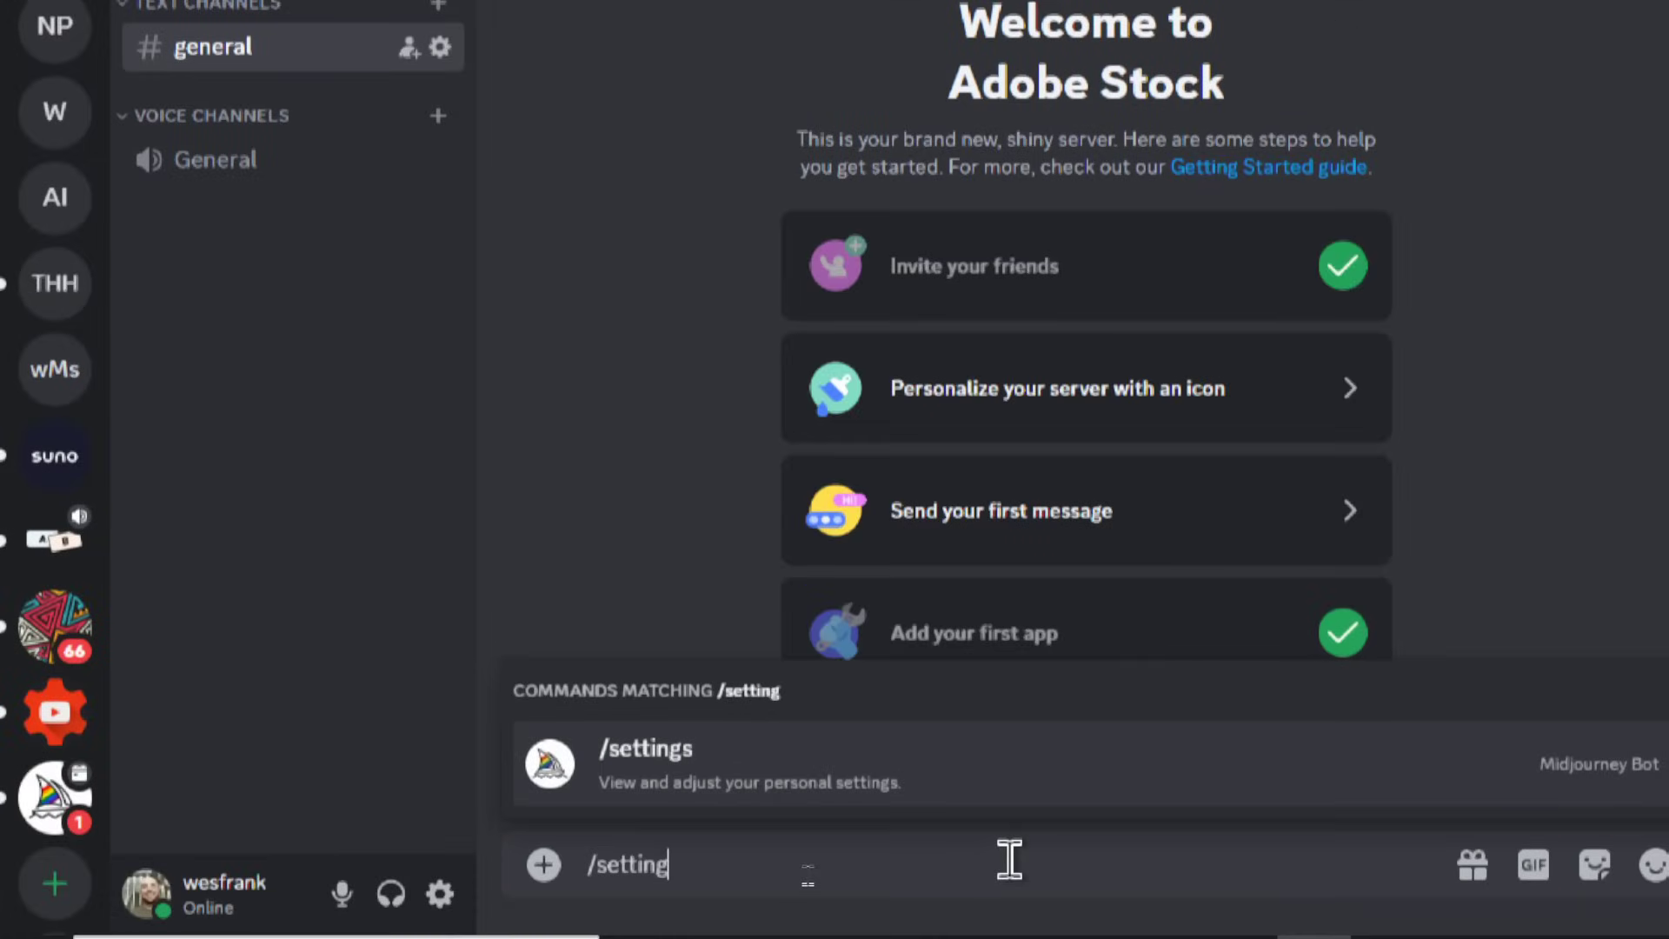
pyautogui.click(775, 774)
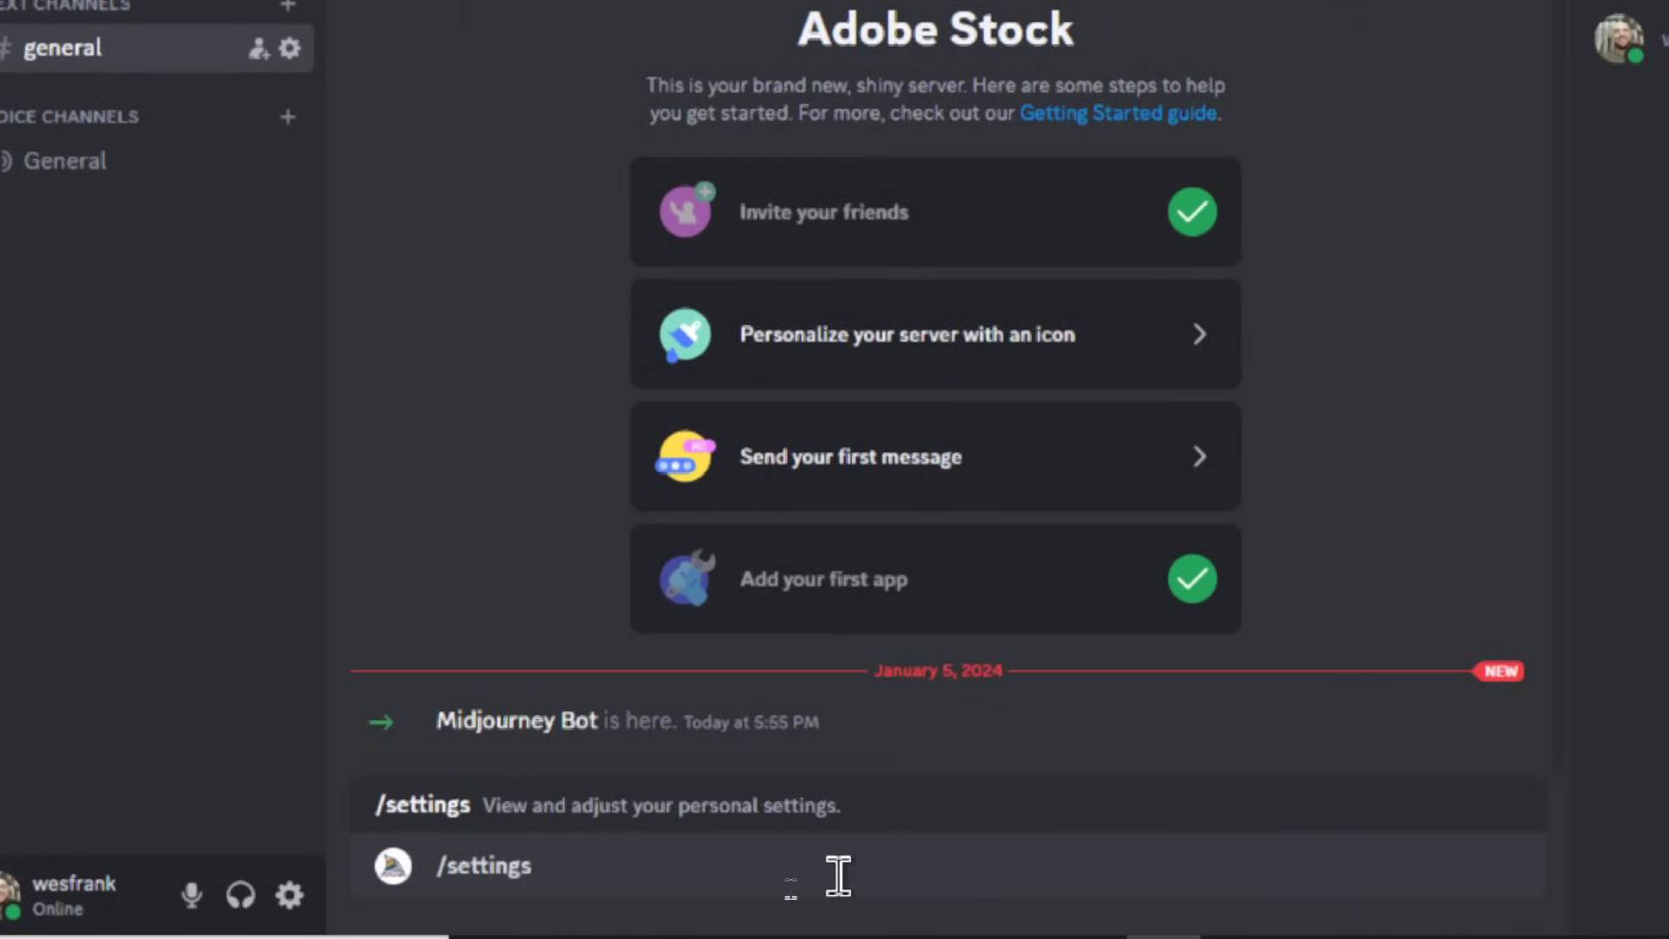
pyautogui.press('Return')
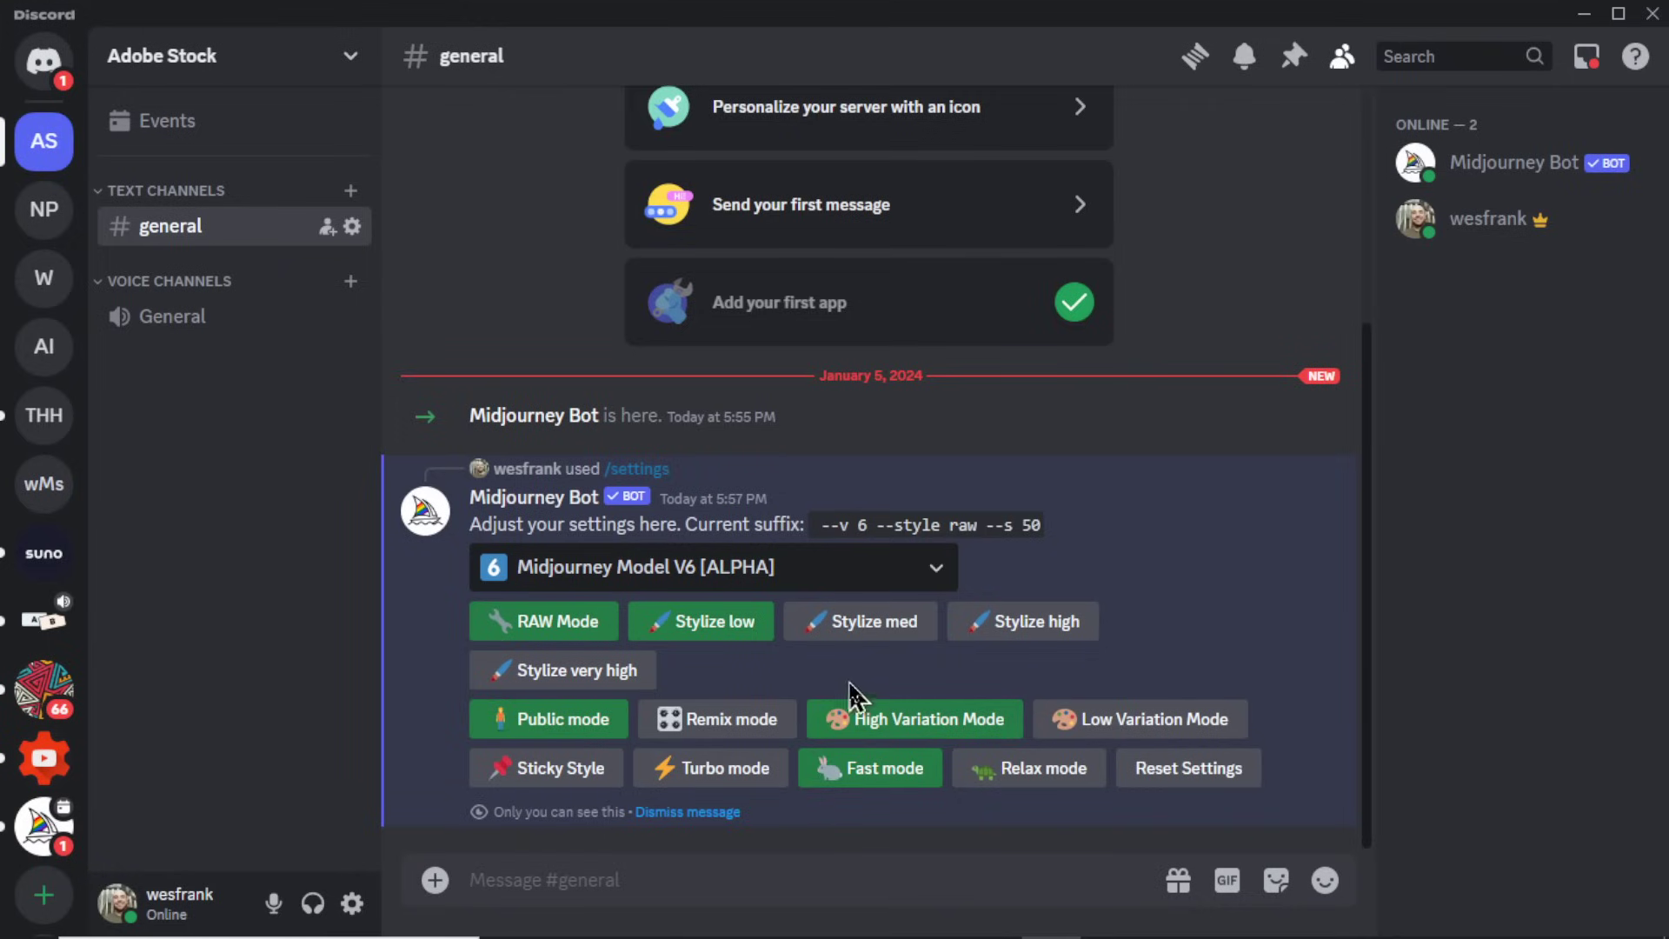
pyautogui.click(927, 570)
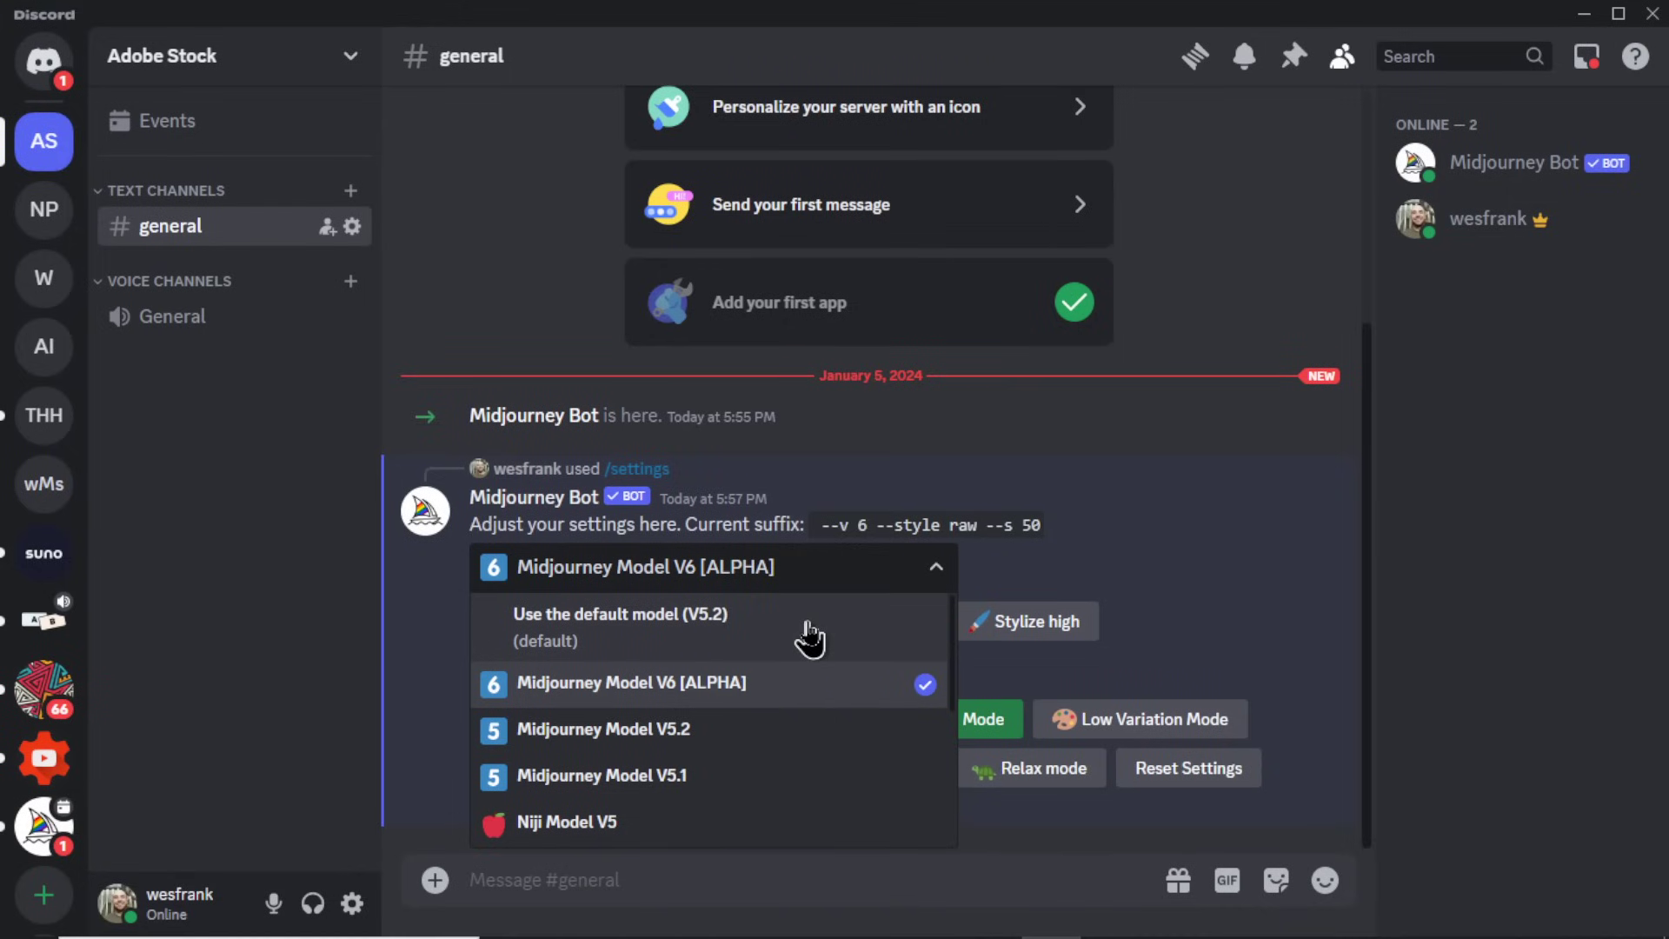
pyautogui.click(794, 706)
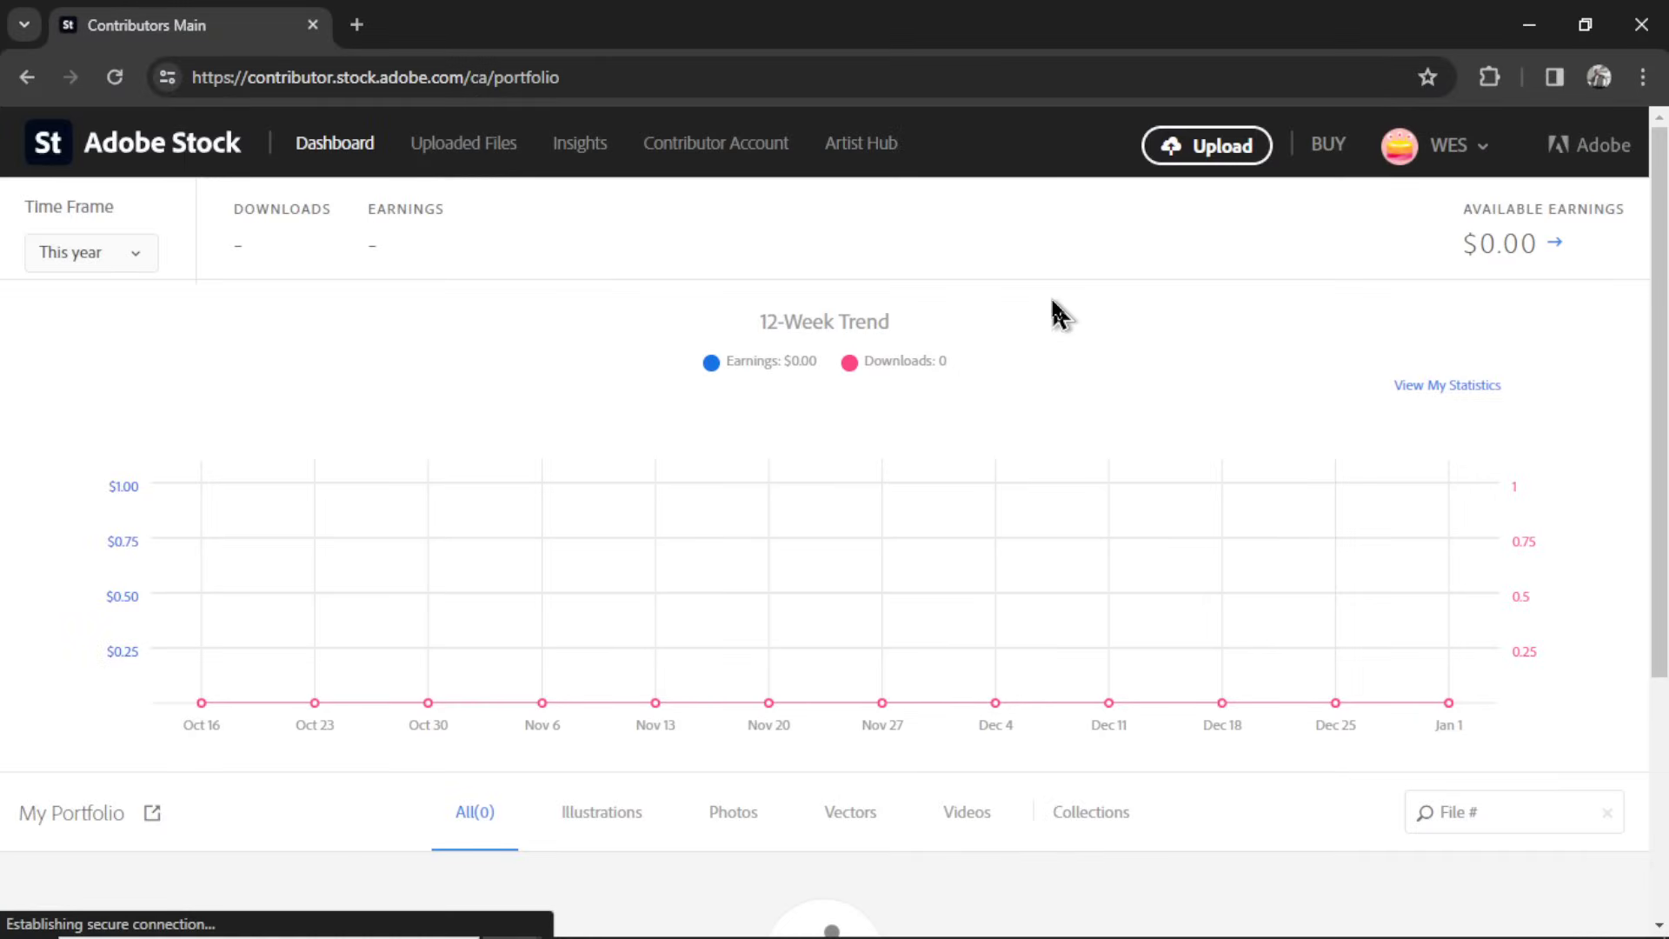
# - Browse the Dec 25 – Dec 31 recent top sellers on the contributor Insights page
pyautogui.click(587, 153)
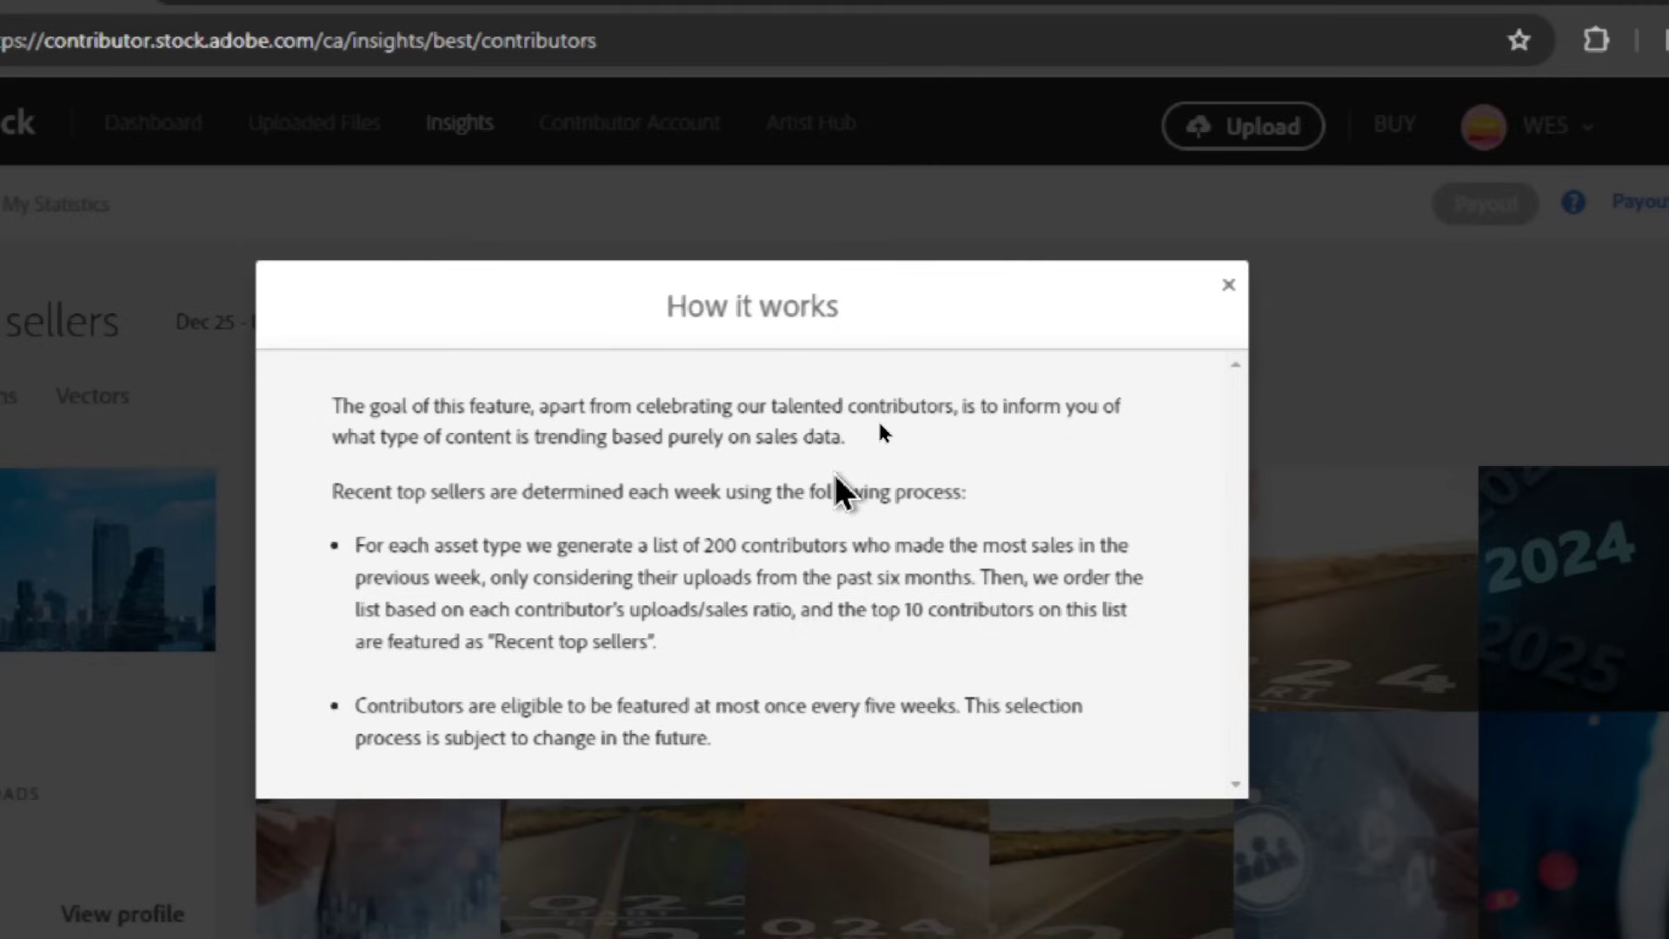
pyautogui.press('Escape')
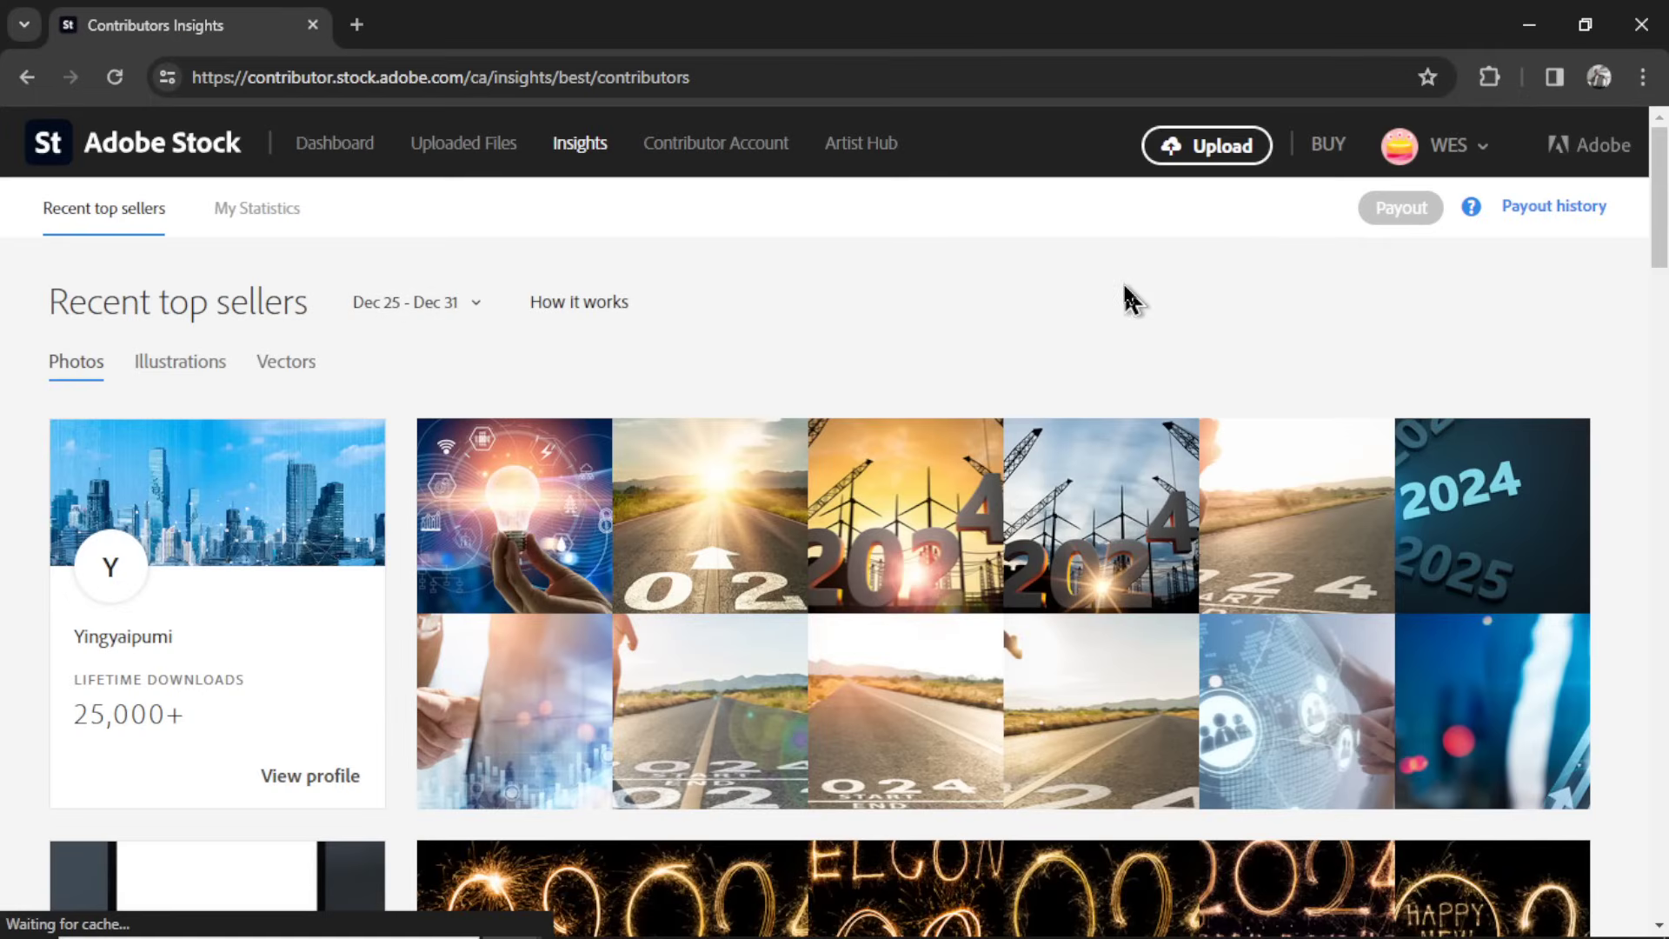
pyautogui.scroll(-2, 1125, 298)
pyautogui.scroll(-3, 1043, 452)
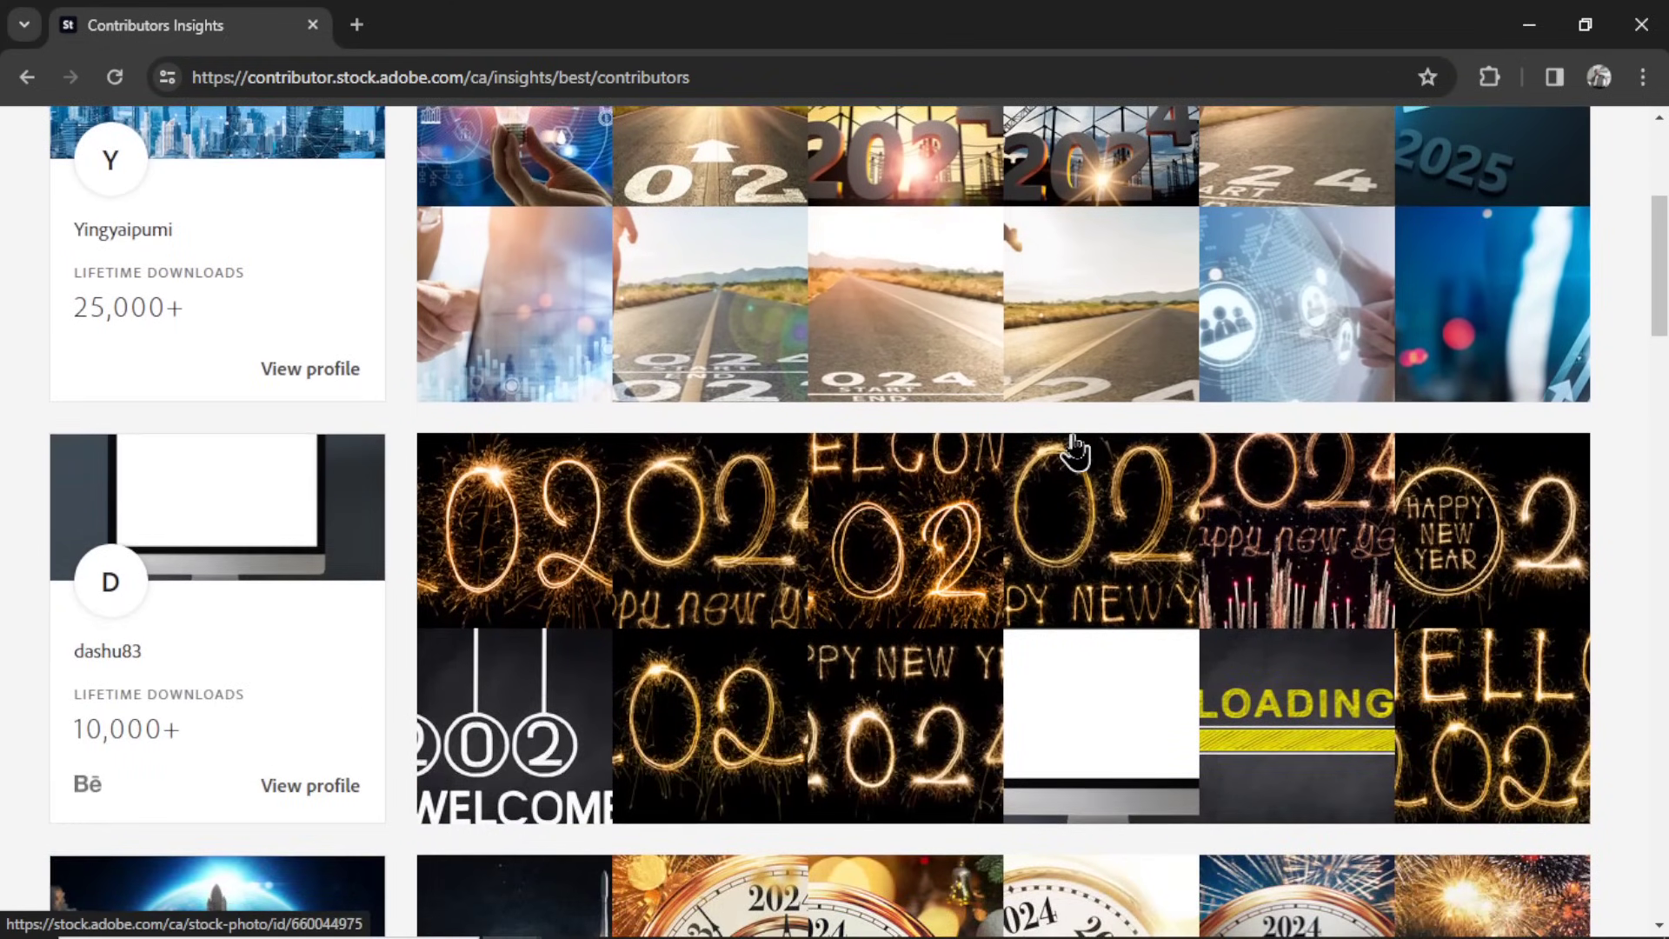
pyautogui.scroll(-2, 1075, 450)
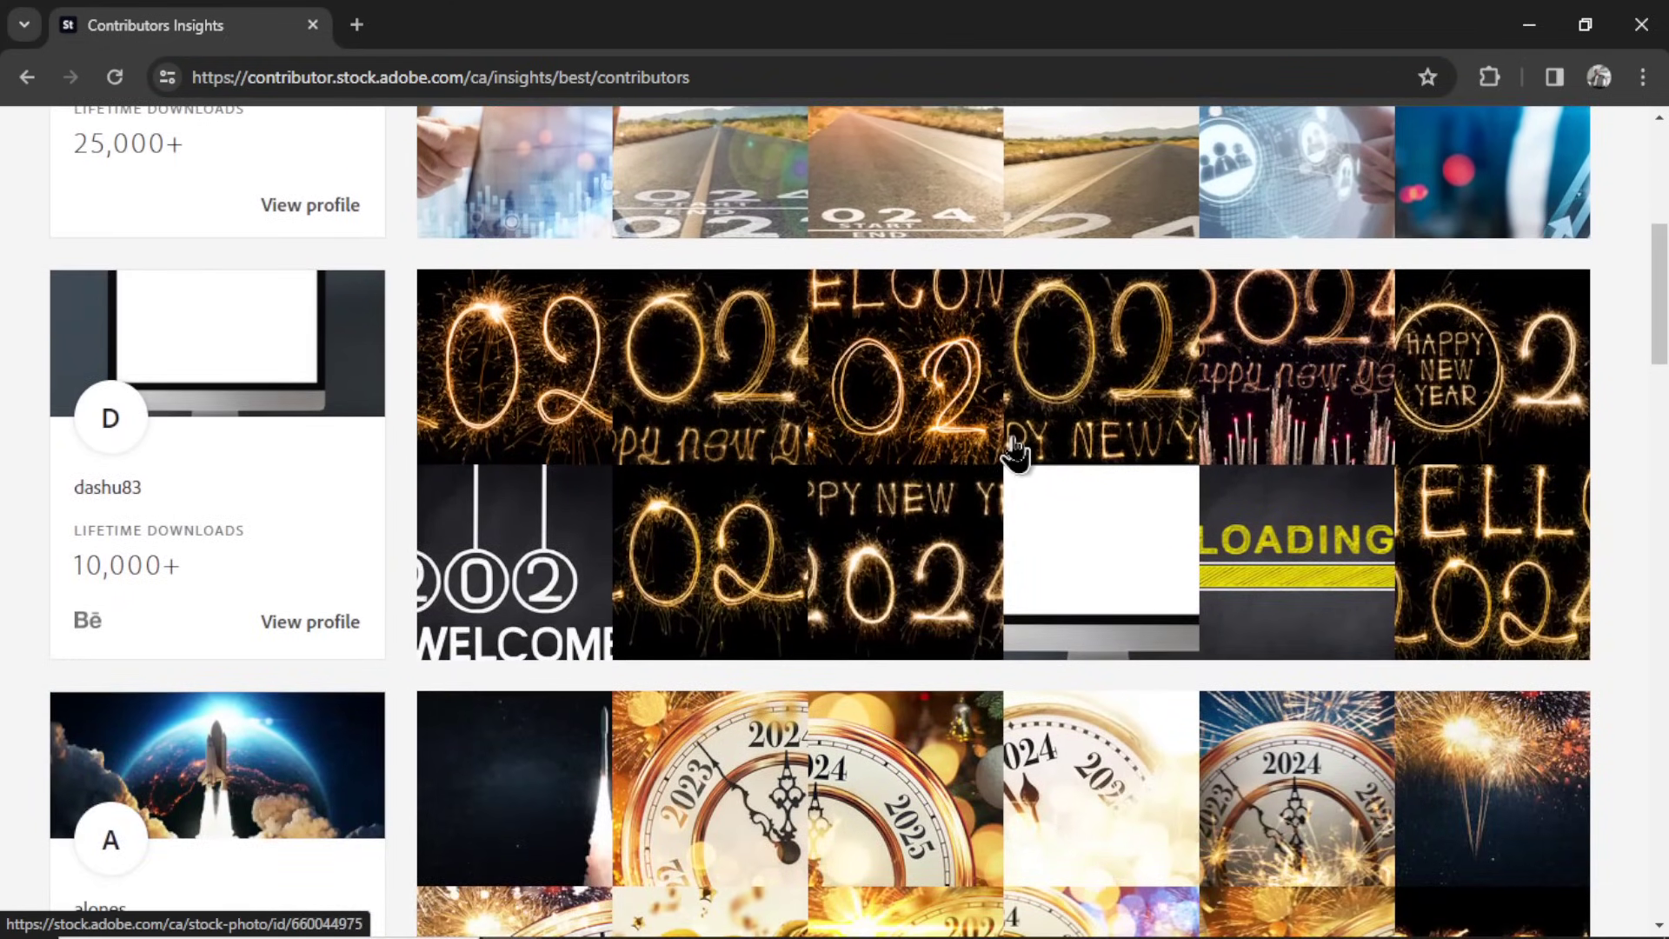
pyautogui.scroll(-6, 1014, 451)
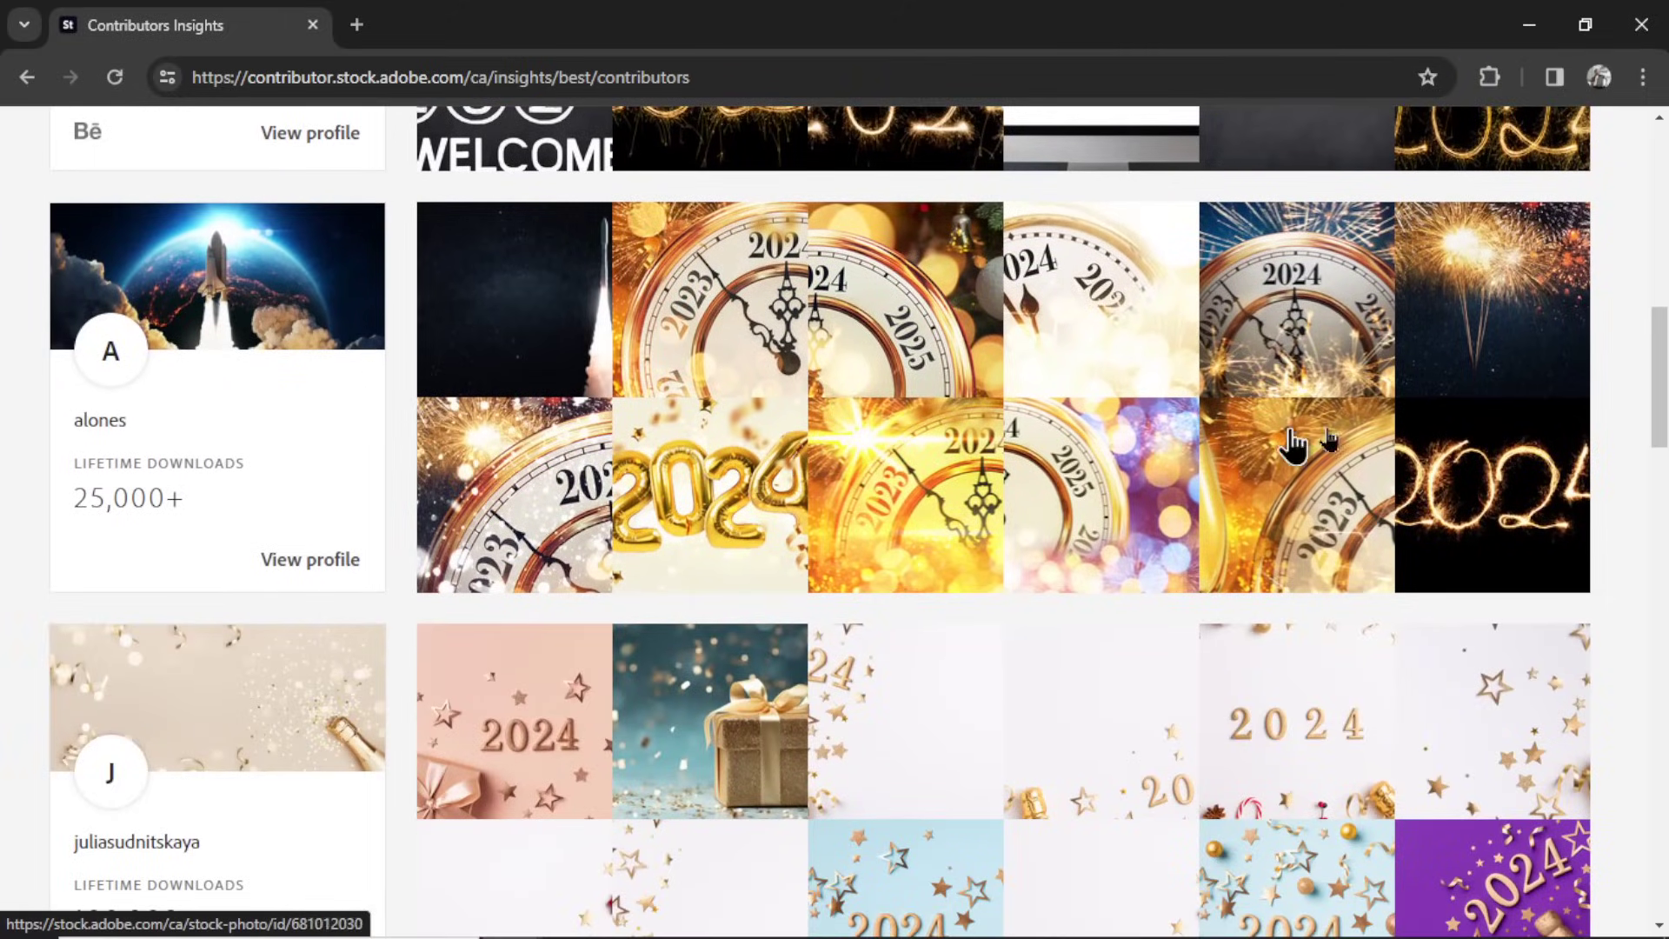
pyautogui.scroll(-3, 1391, 470)
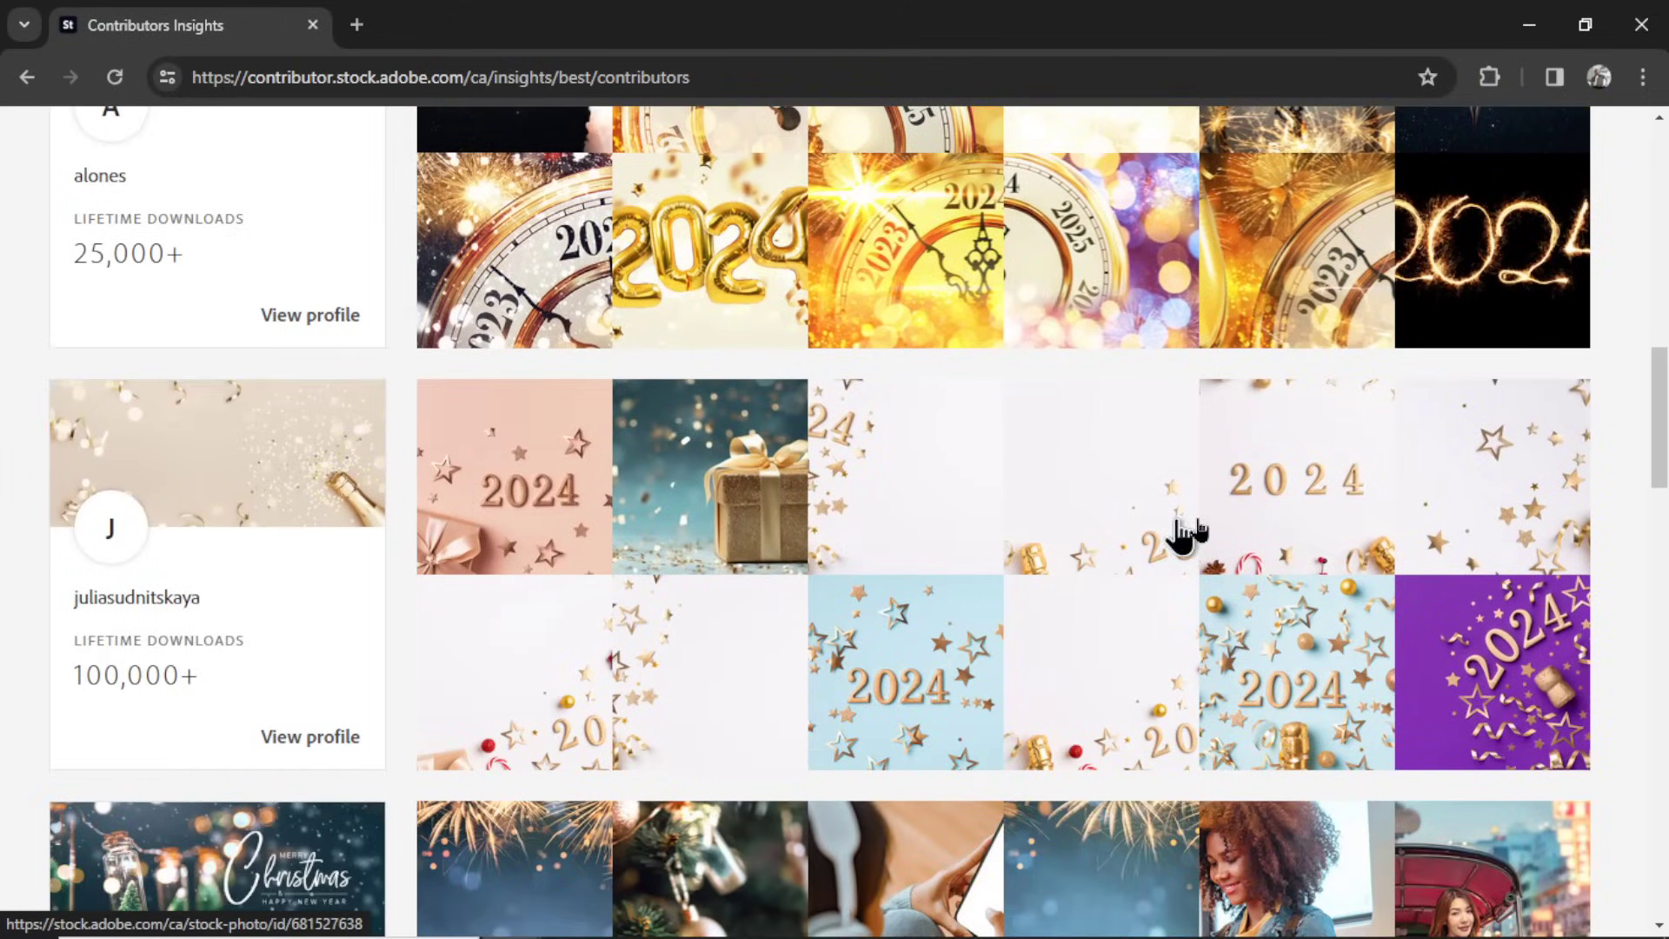
pyautogui.scroll(-4, 1261, 539)
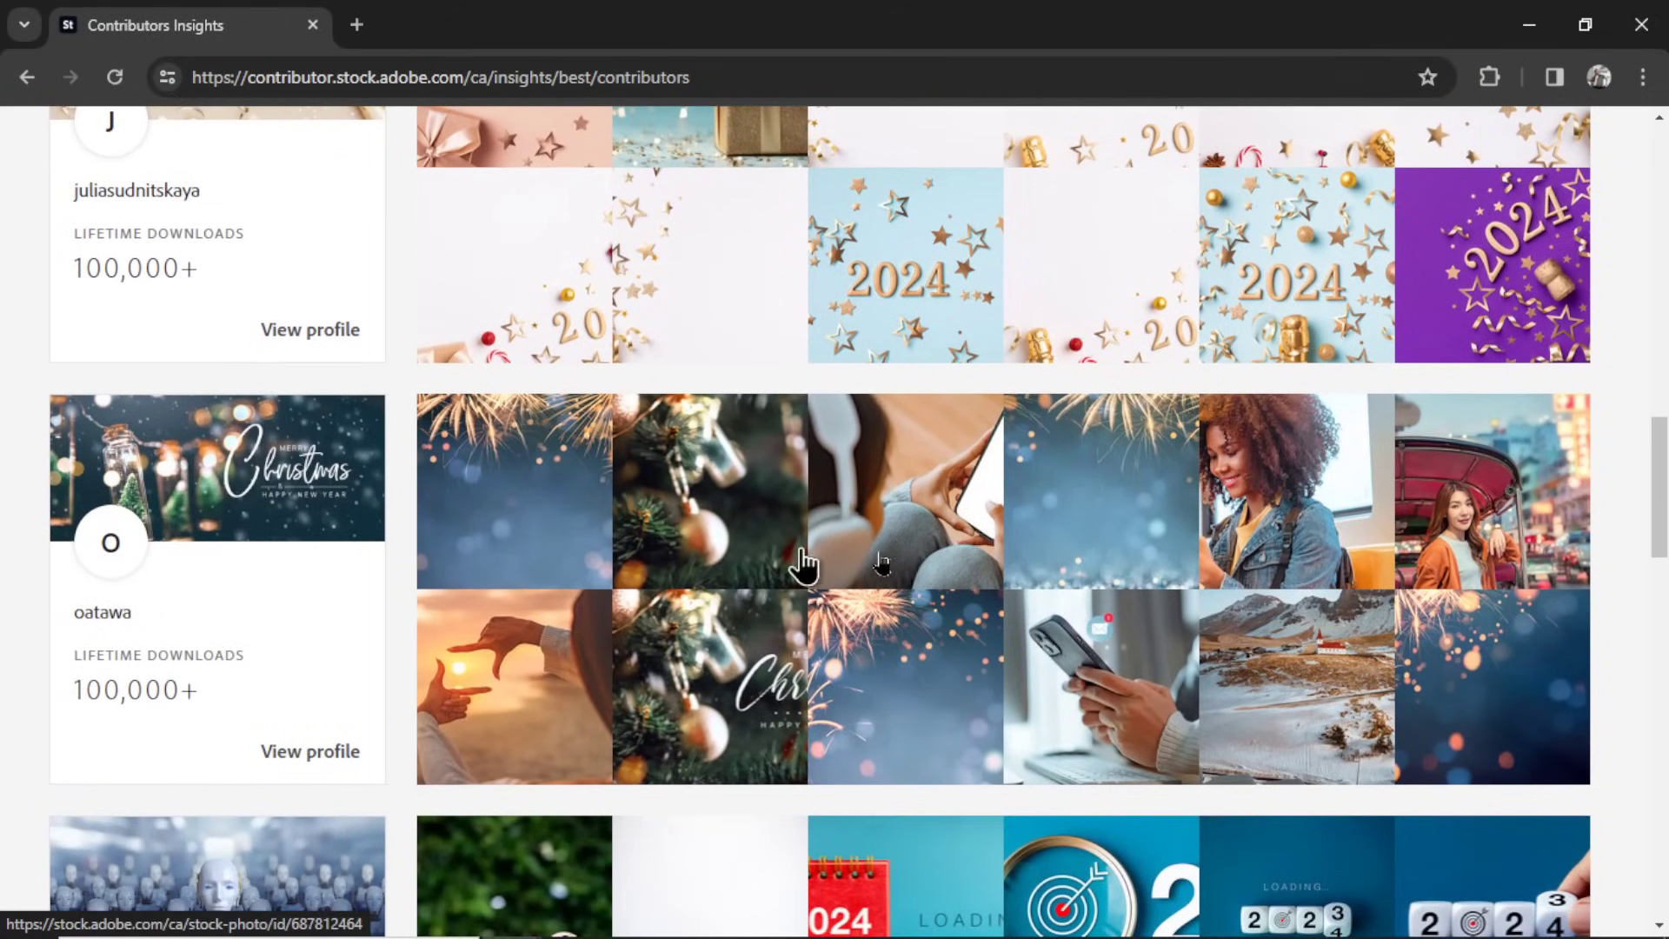
pyautogui.scroll(-6, 685, 514)
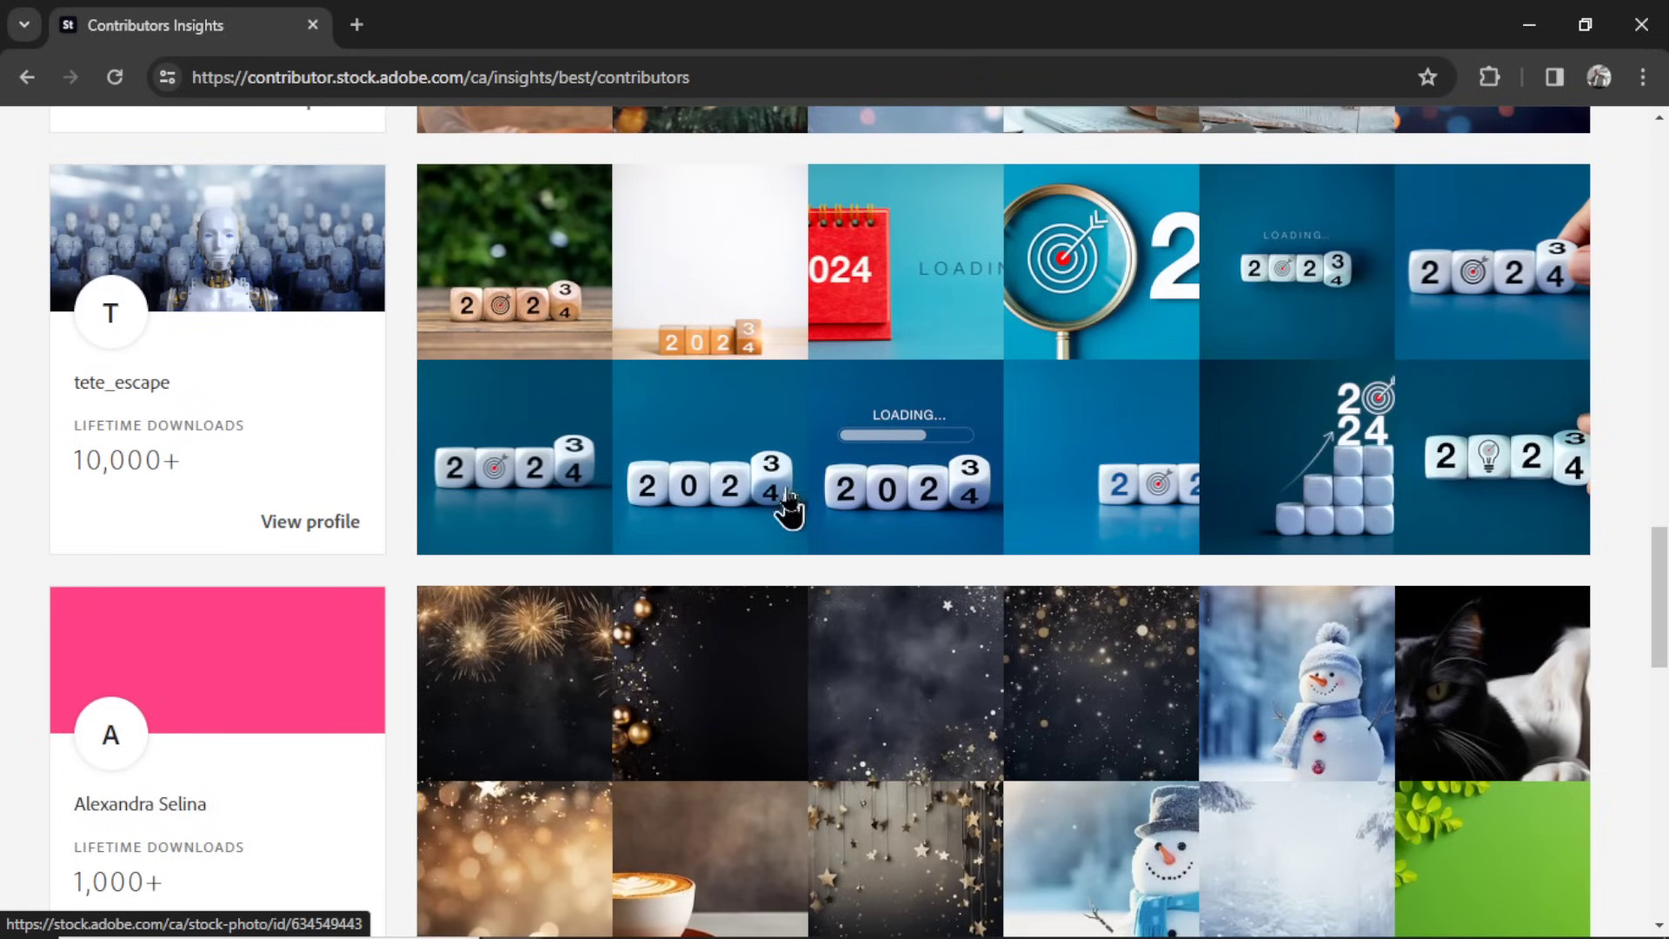
pyautogui.scroll(-4, 848, 443)
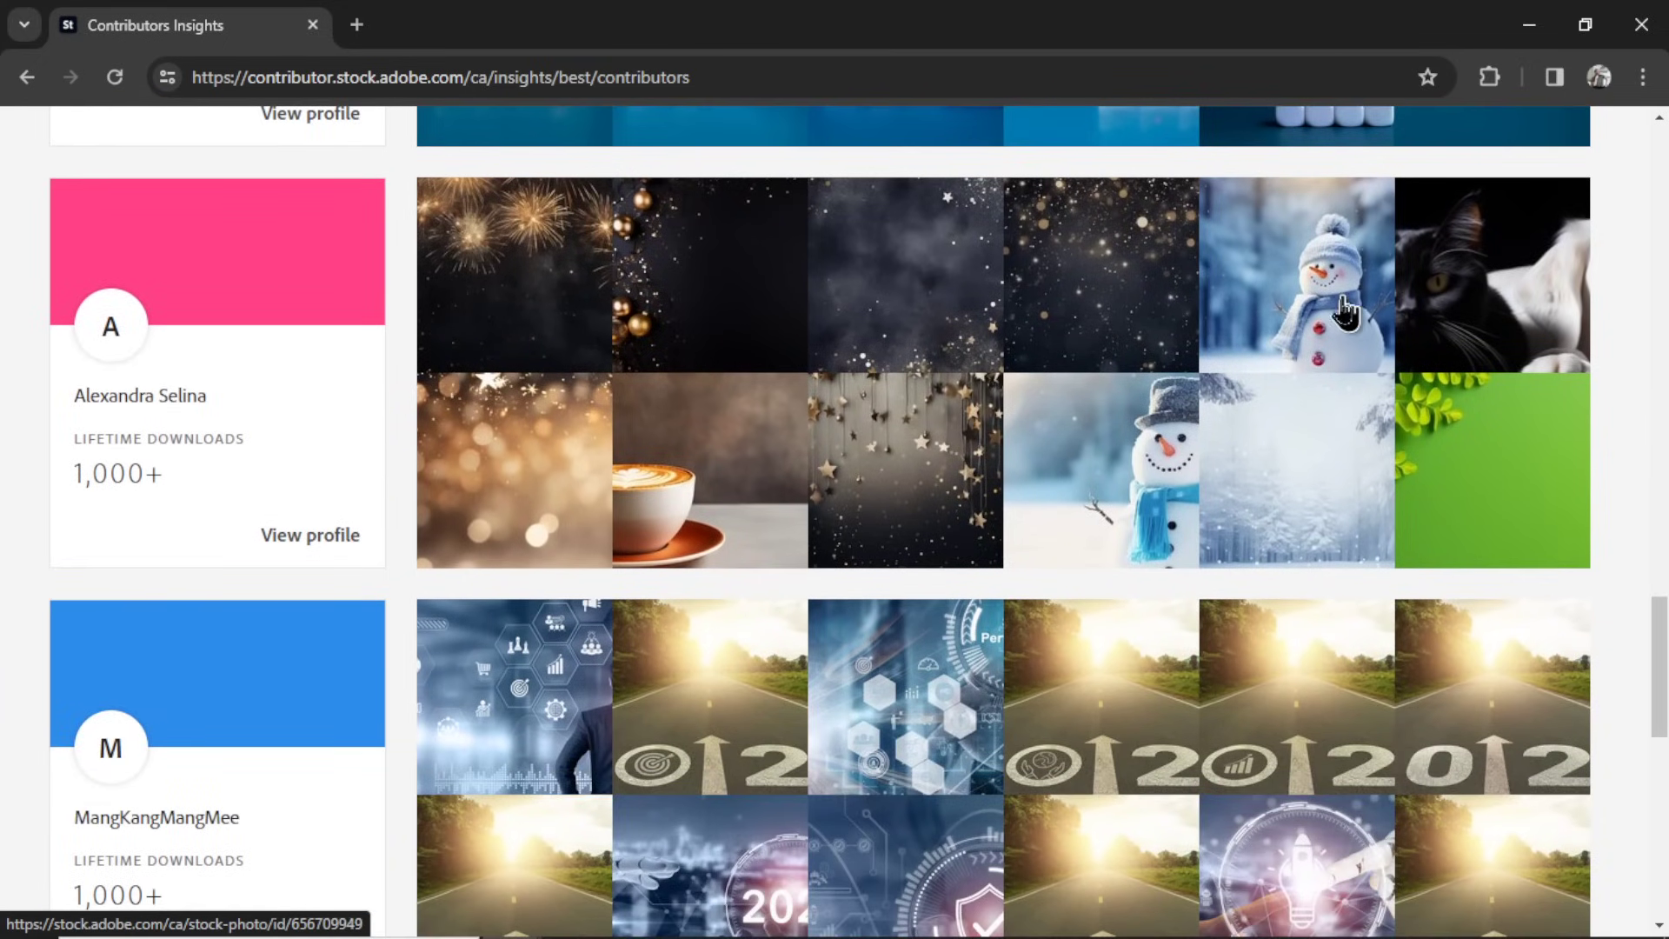
pyautogui.scroll(-8, 1331, 342)
pyautogui.scroll(-3, 1209, 503)
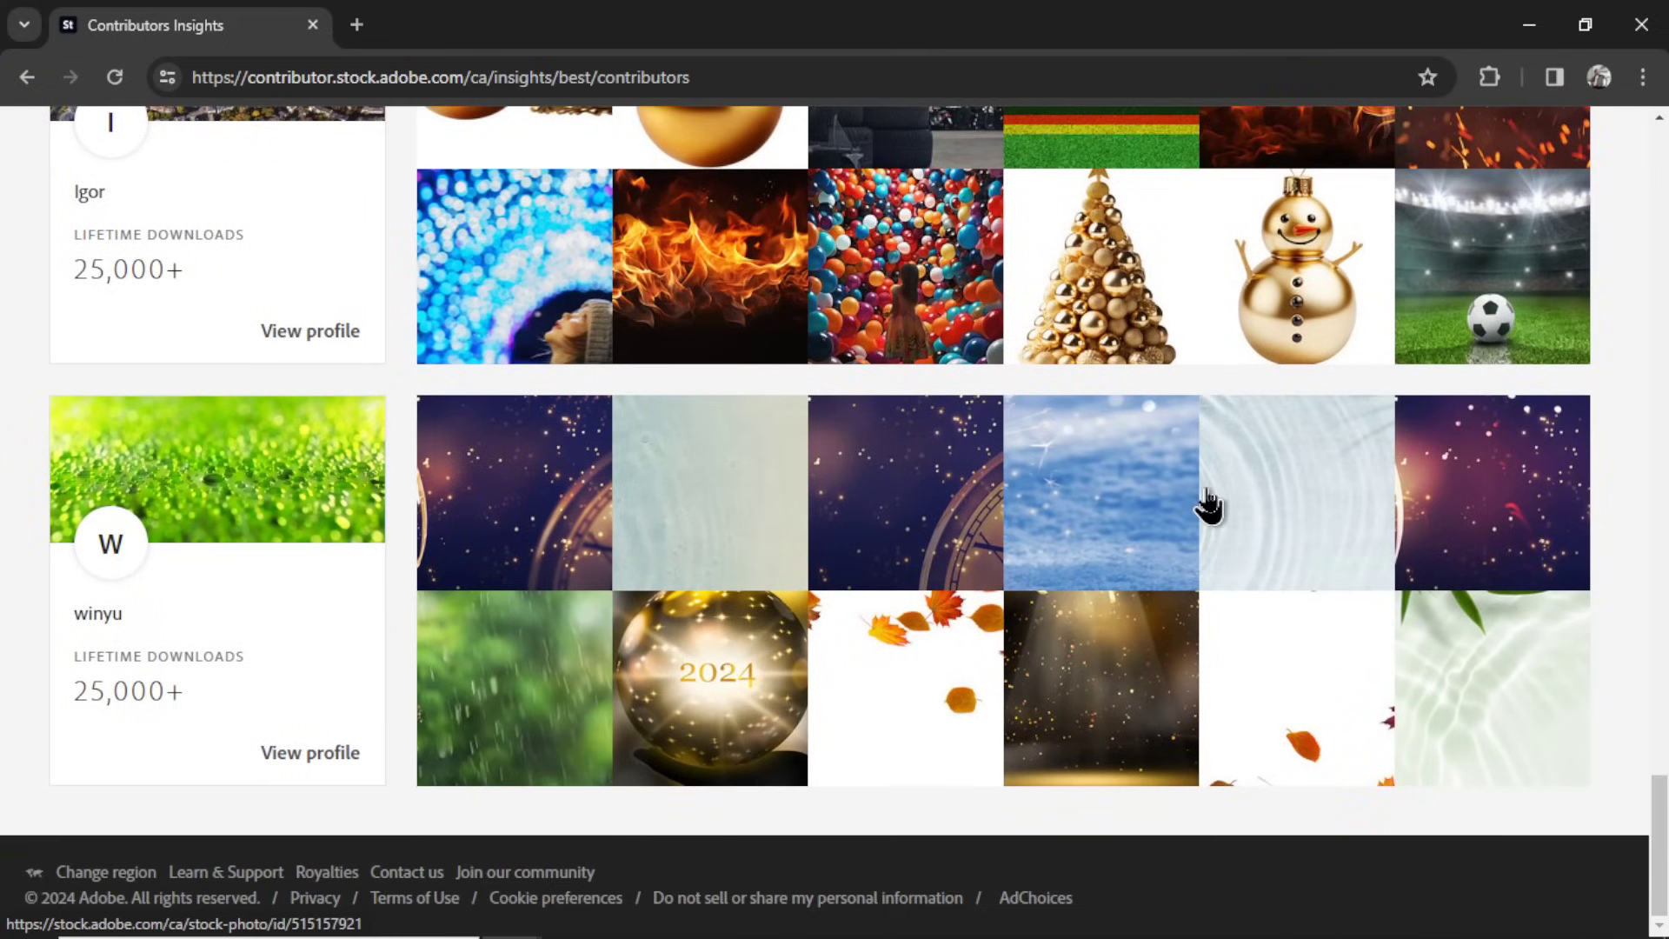
pyautogui.scroll(3, 1213, 510)
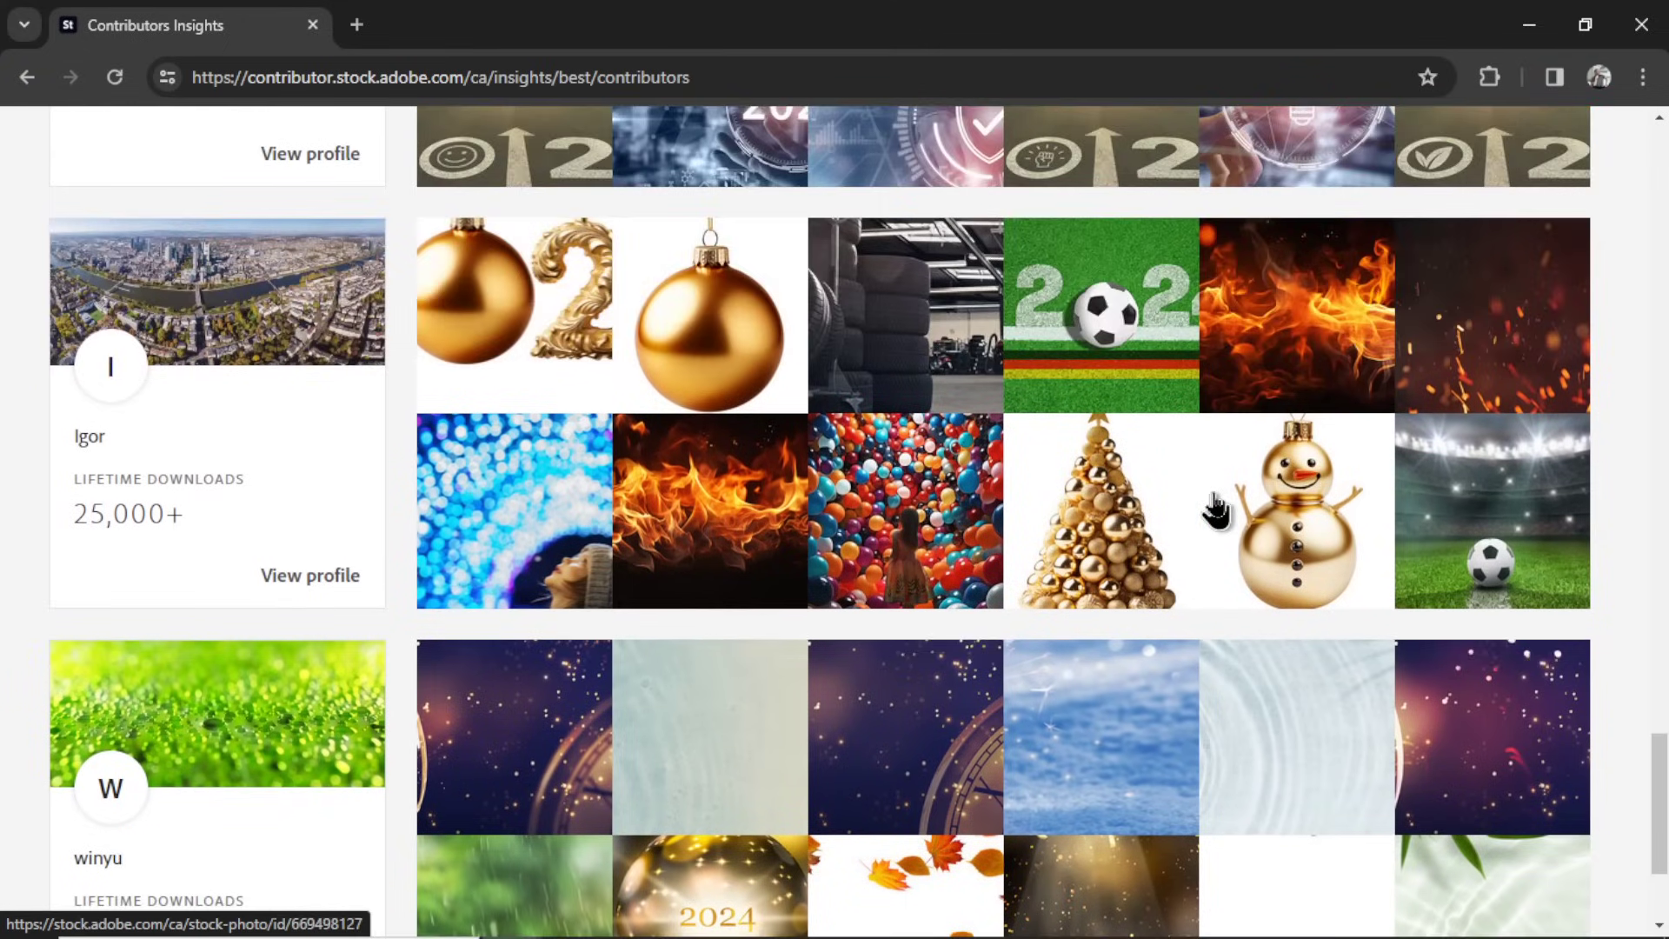
pyautogui.scroll(12, 1215, 515)
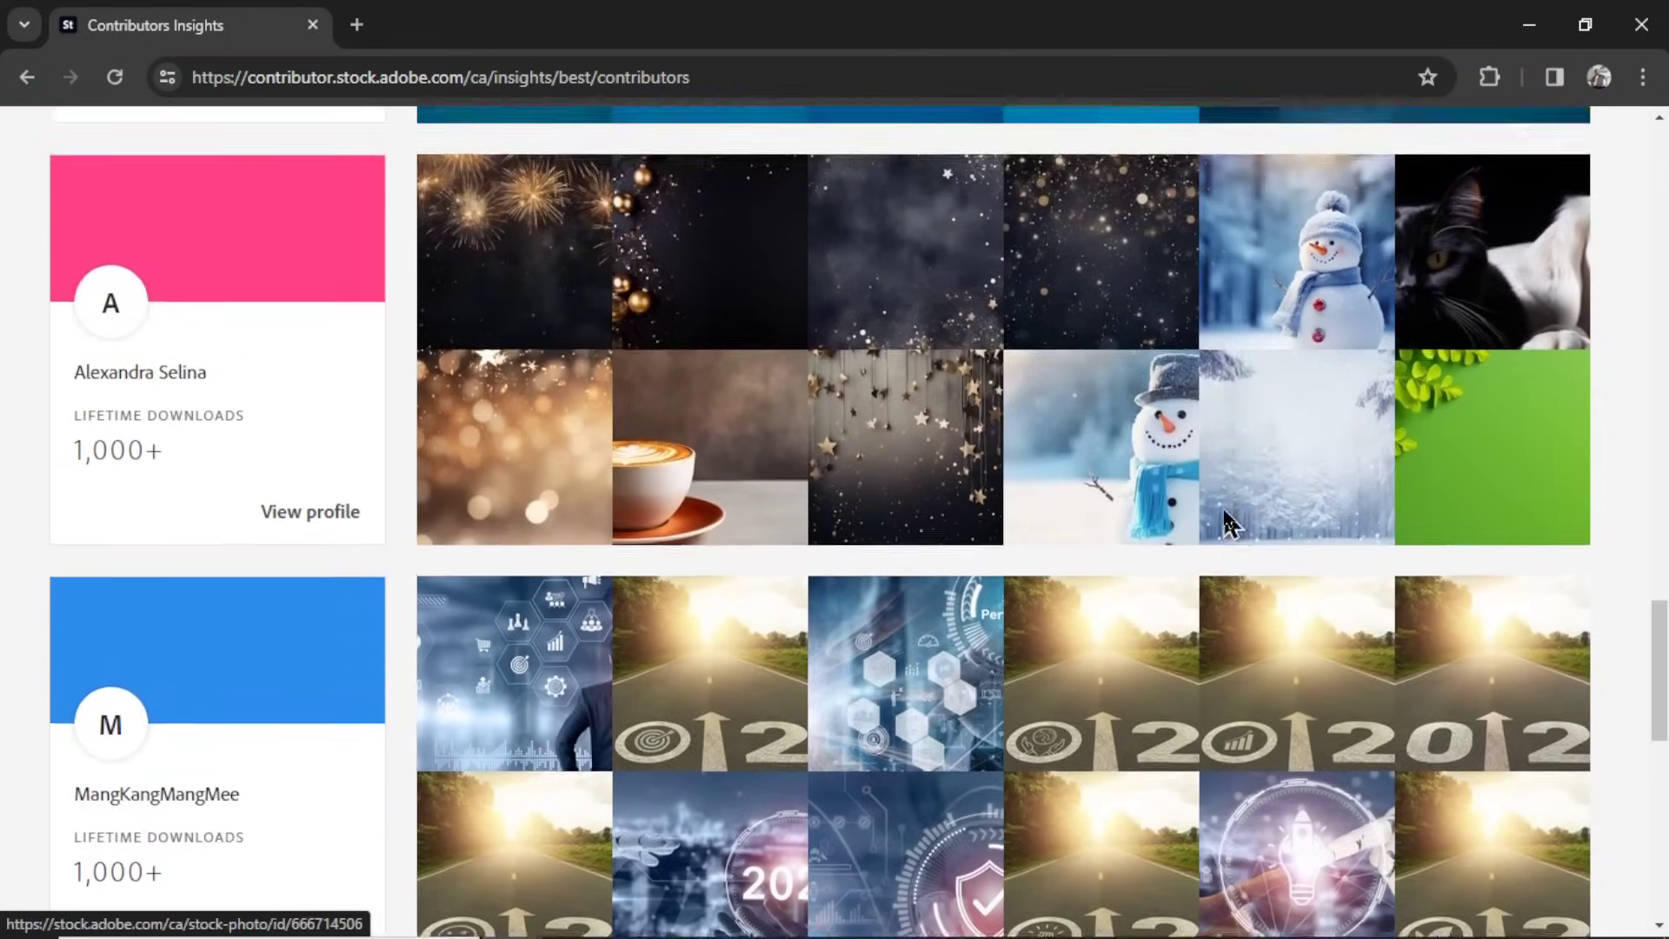
pyautogui.scroll(10, 1221, 525)
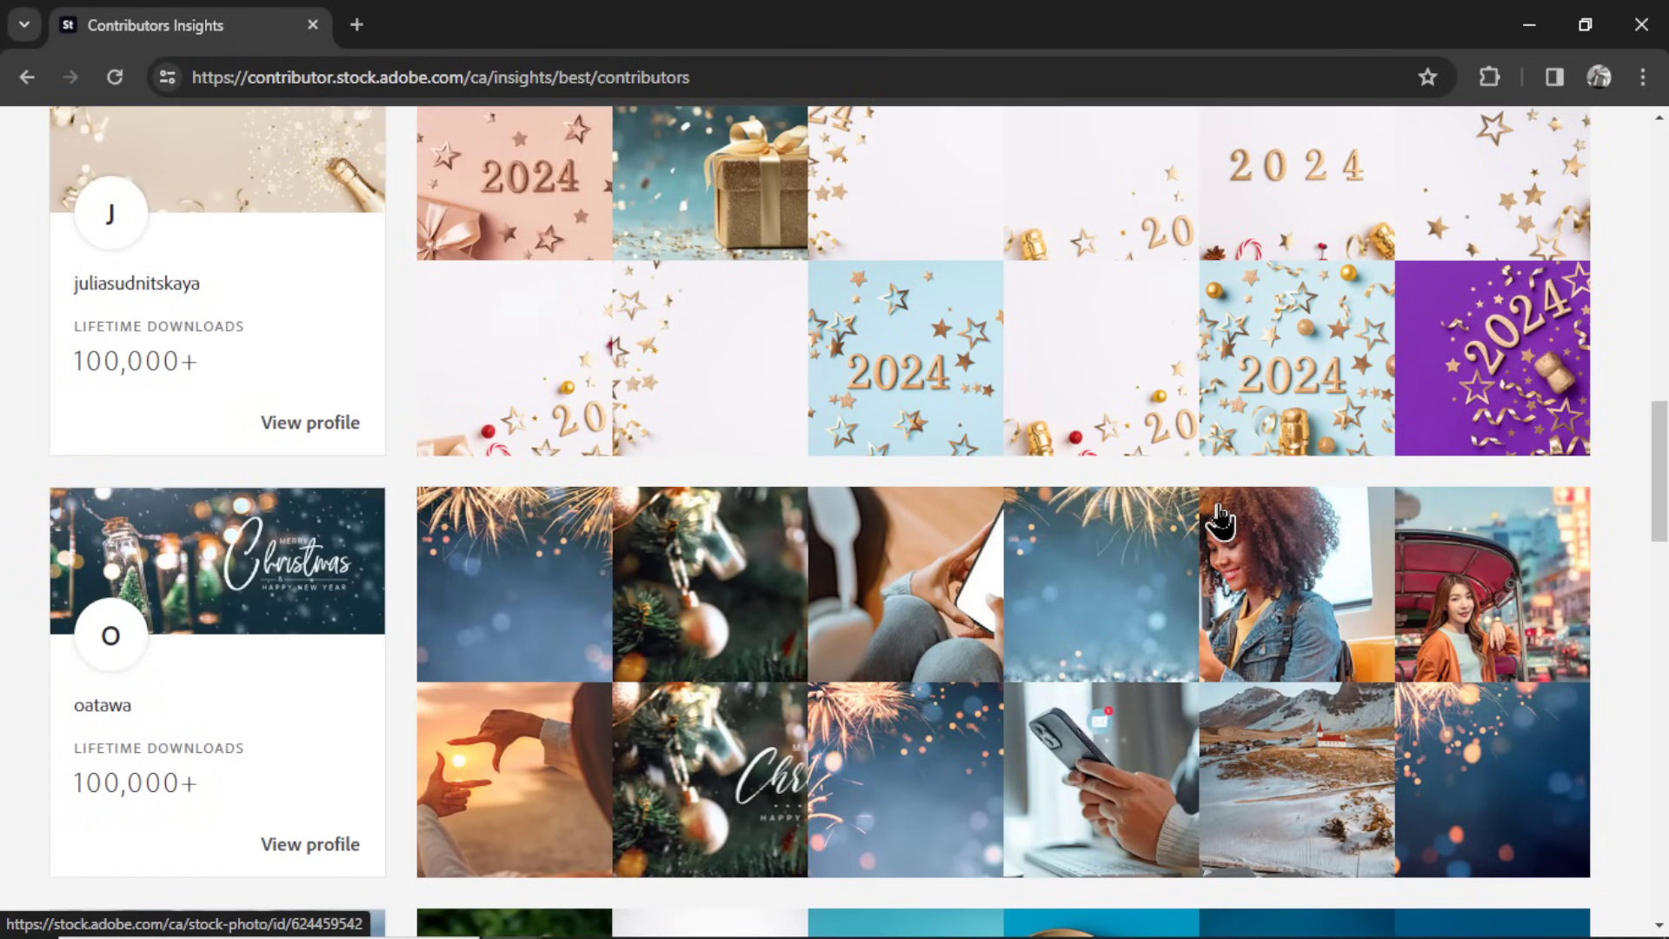
pyautogui.scroll(15, 1220, 519)
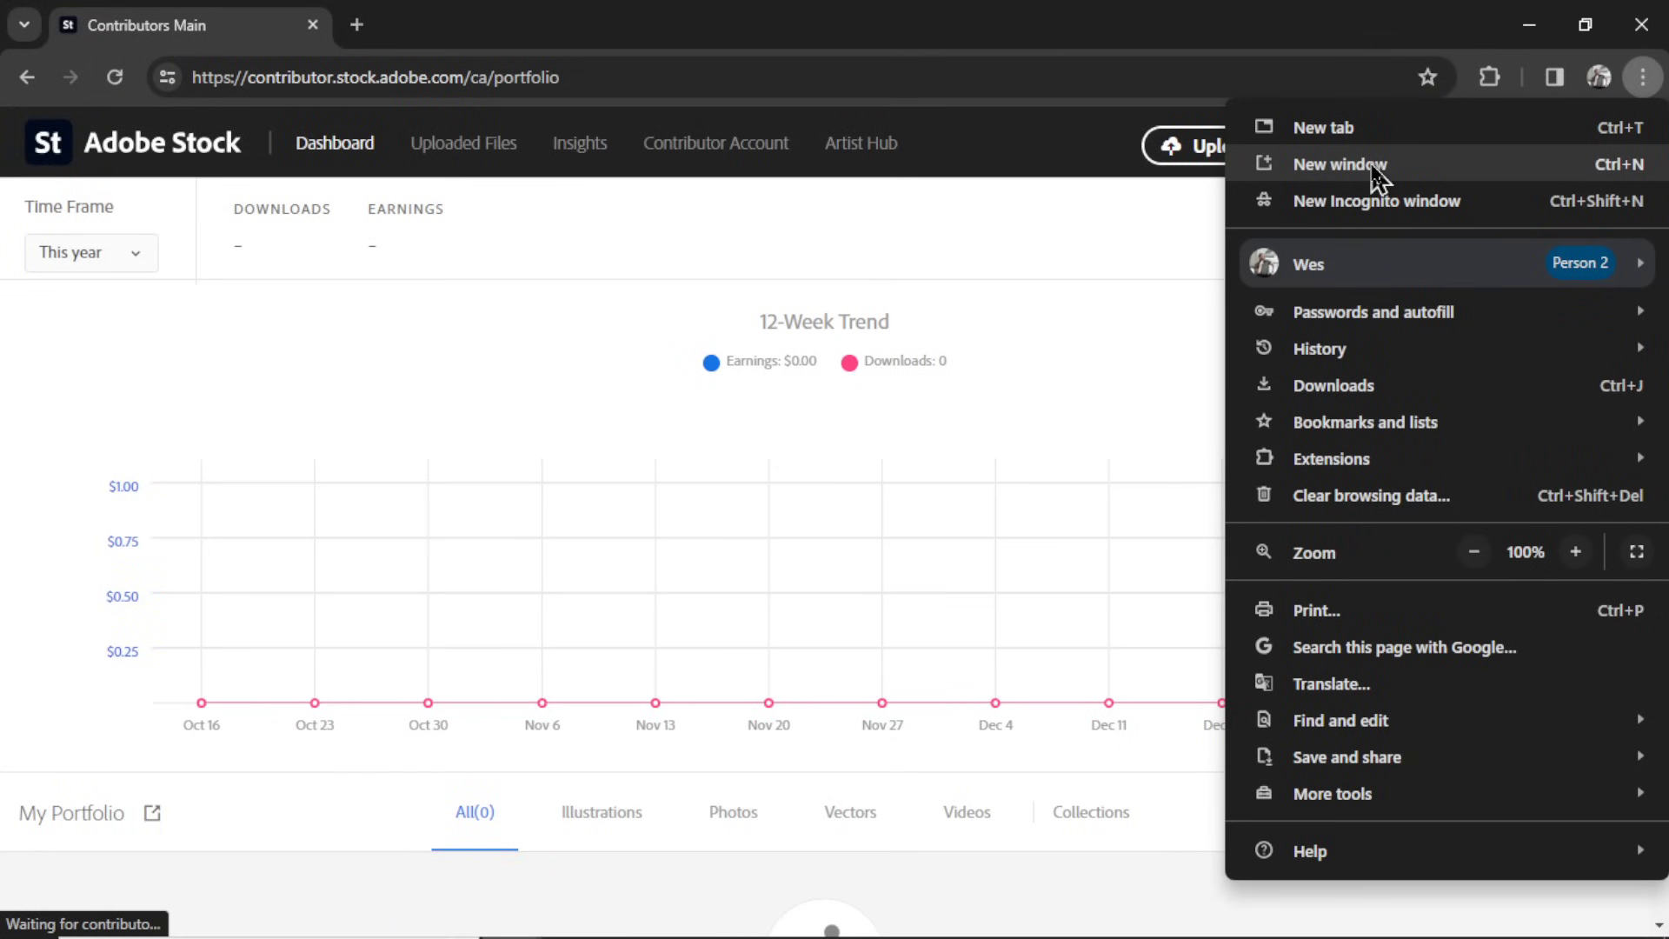
# - Search Shutterstock for 'valentines day' images in a new window
pyautogui.click(1376, 167)
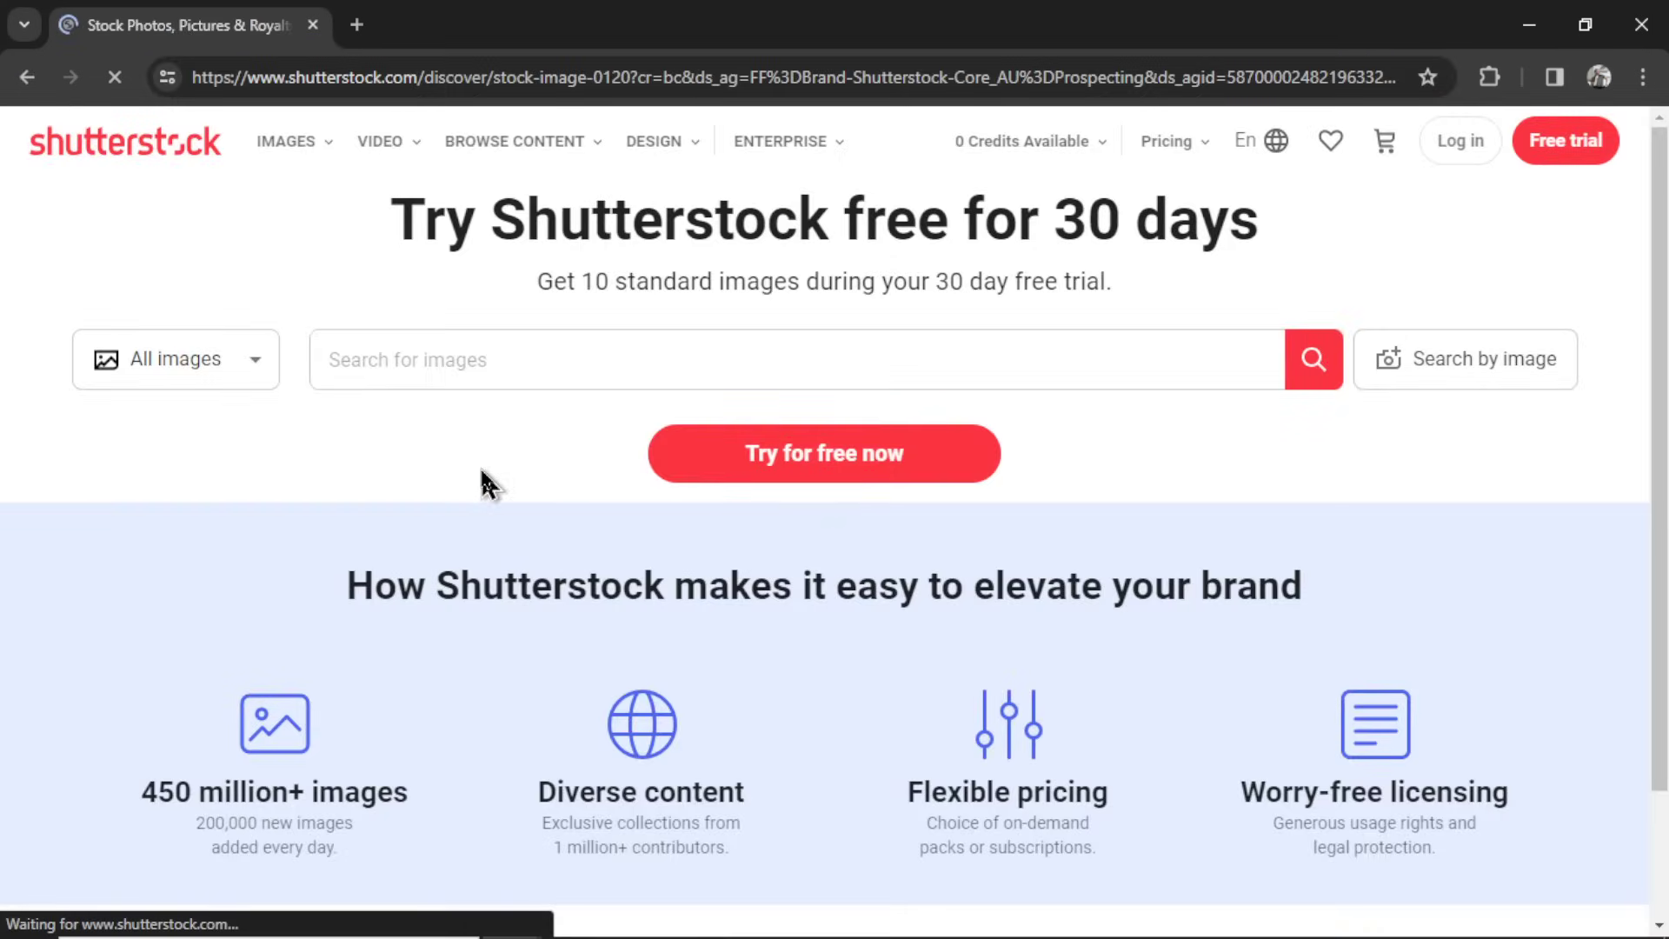
pyautogui.write('valentin')
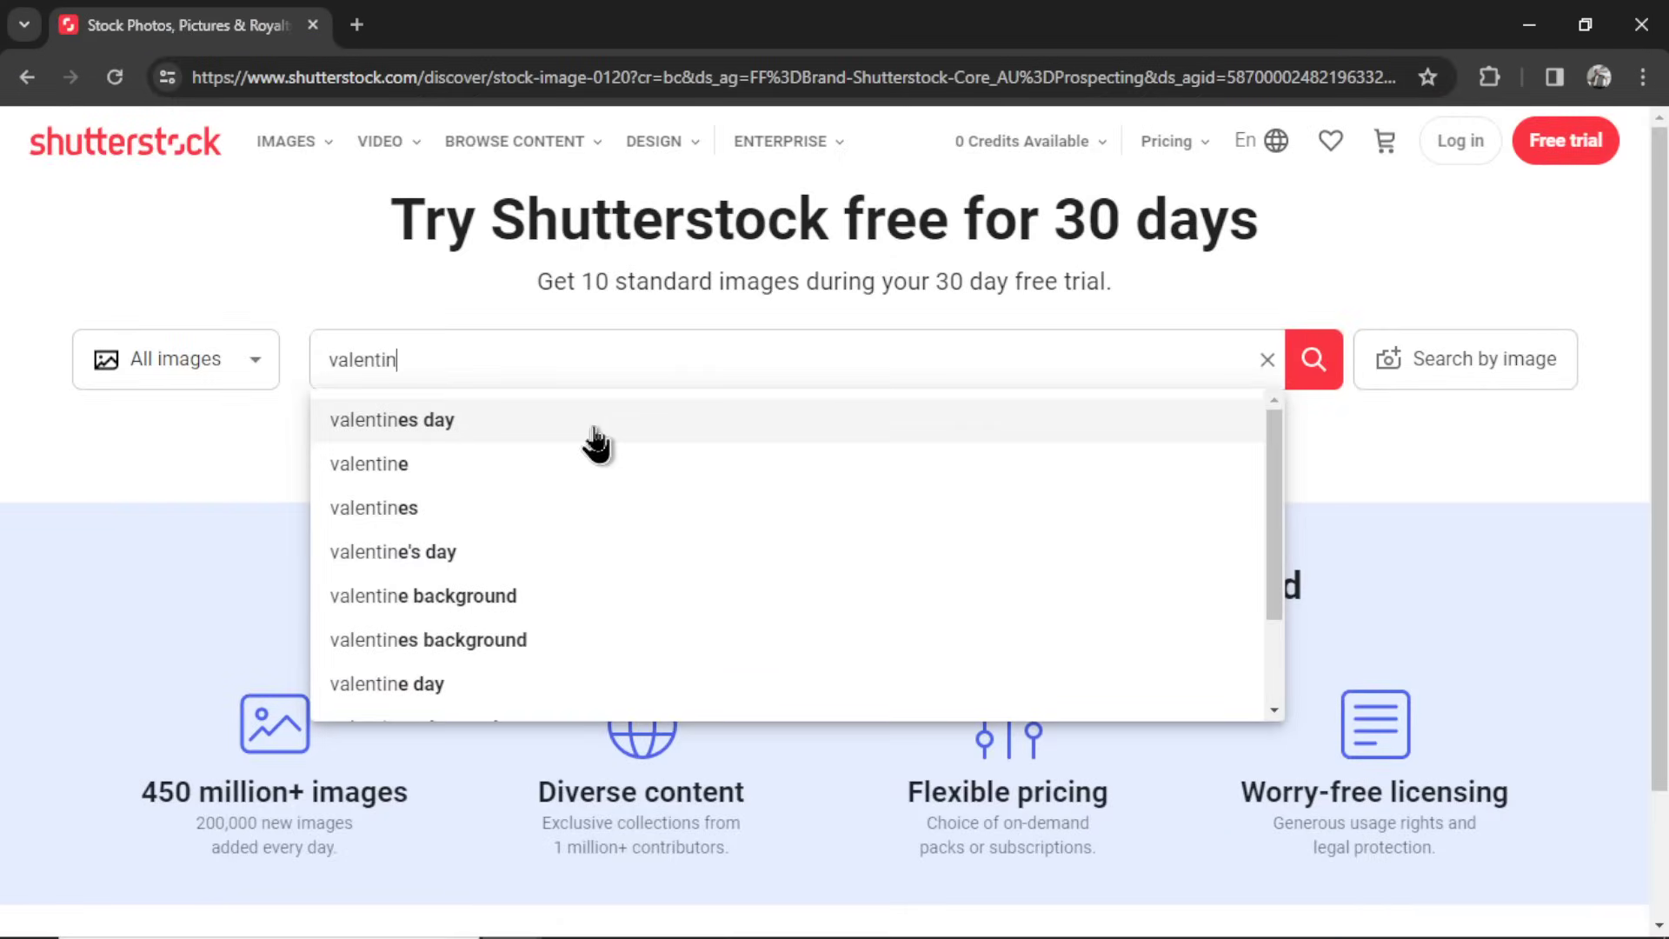
pyautogui.click(596, 421)
pyautogui.click(1311, 360)
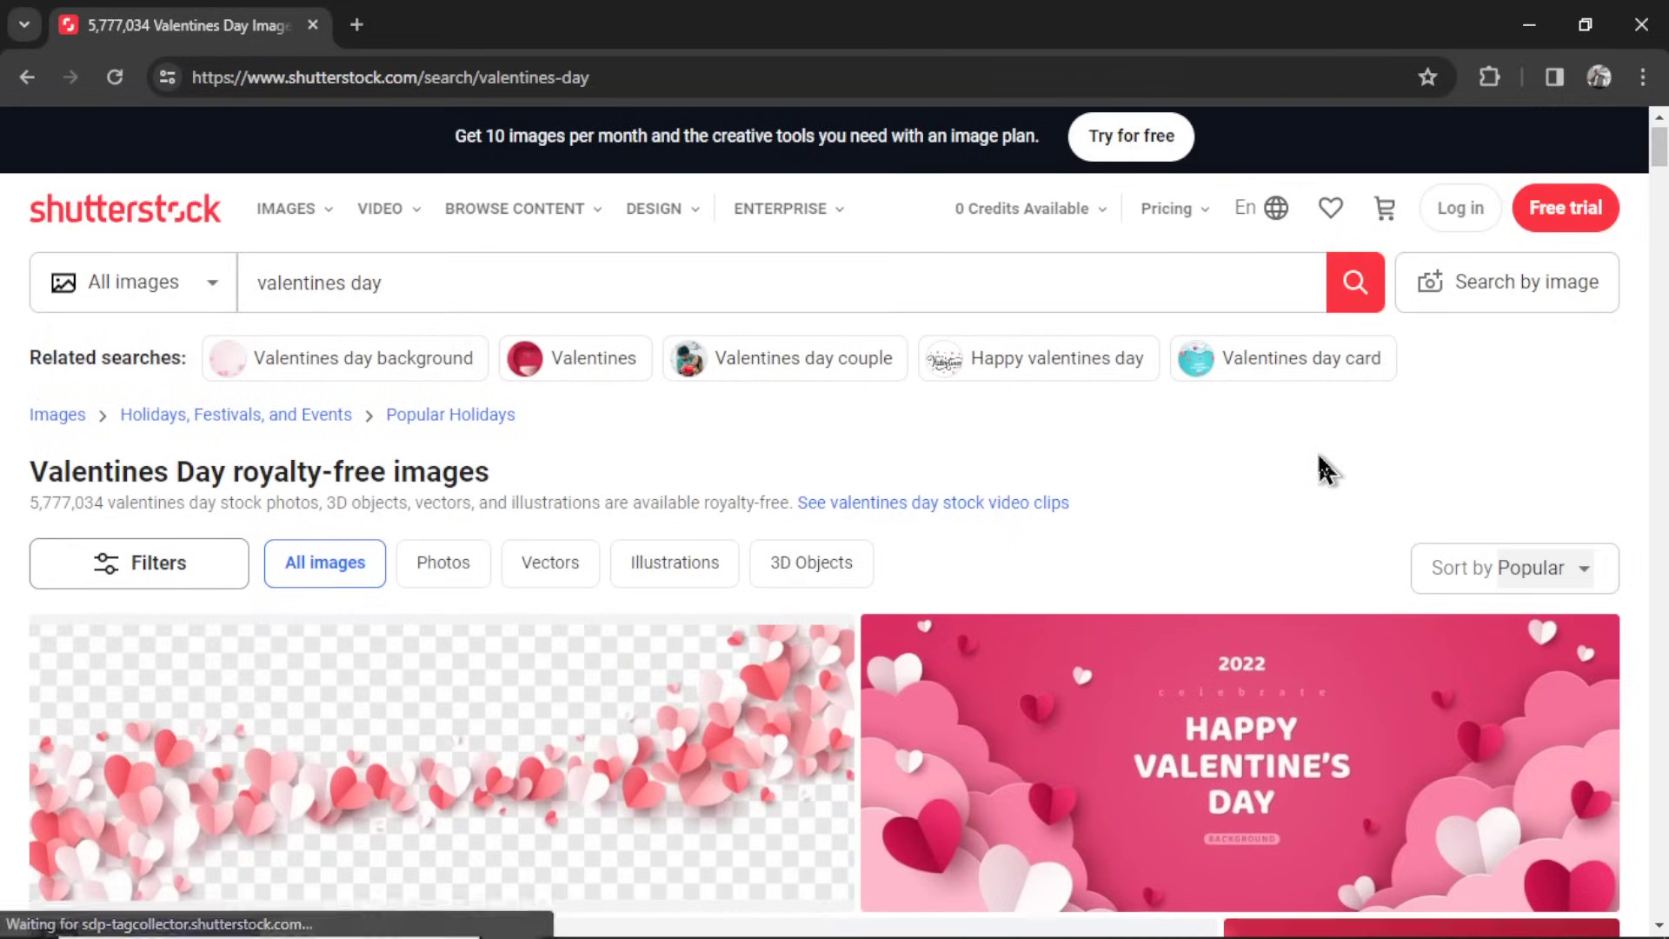
# - Open the photo of a couple exchanging gifts on a couch and snip it
pyautogui.scroll(-10, 1166, 429)
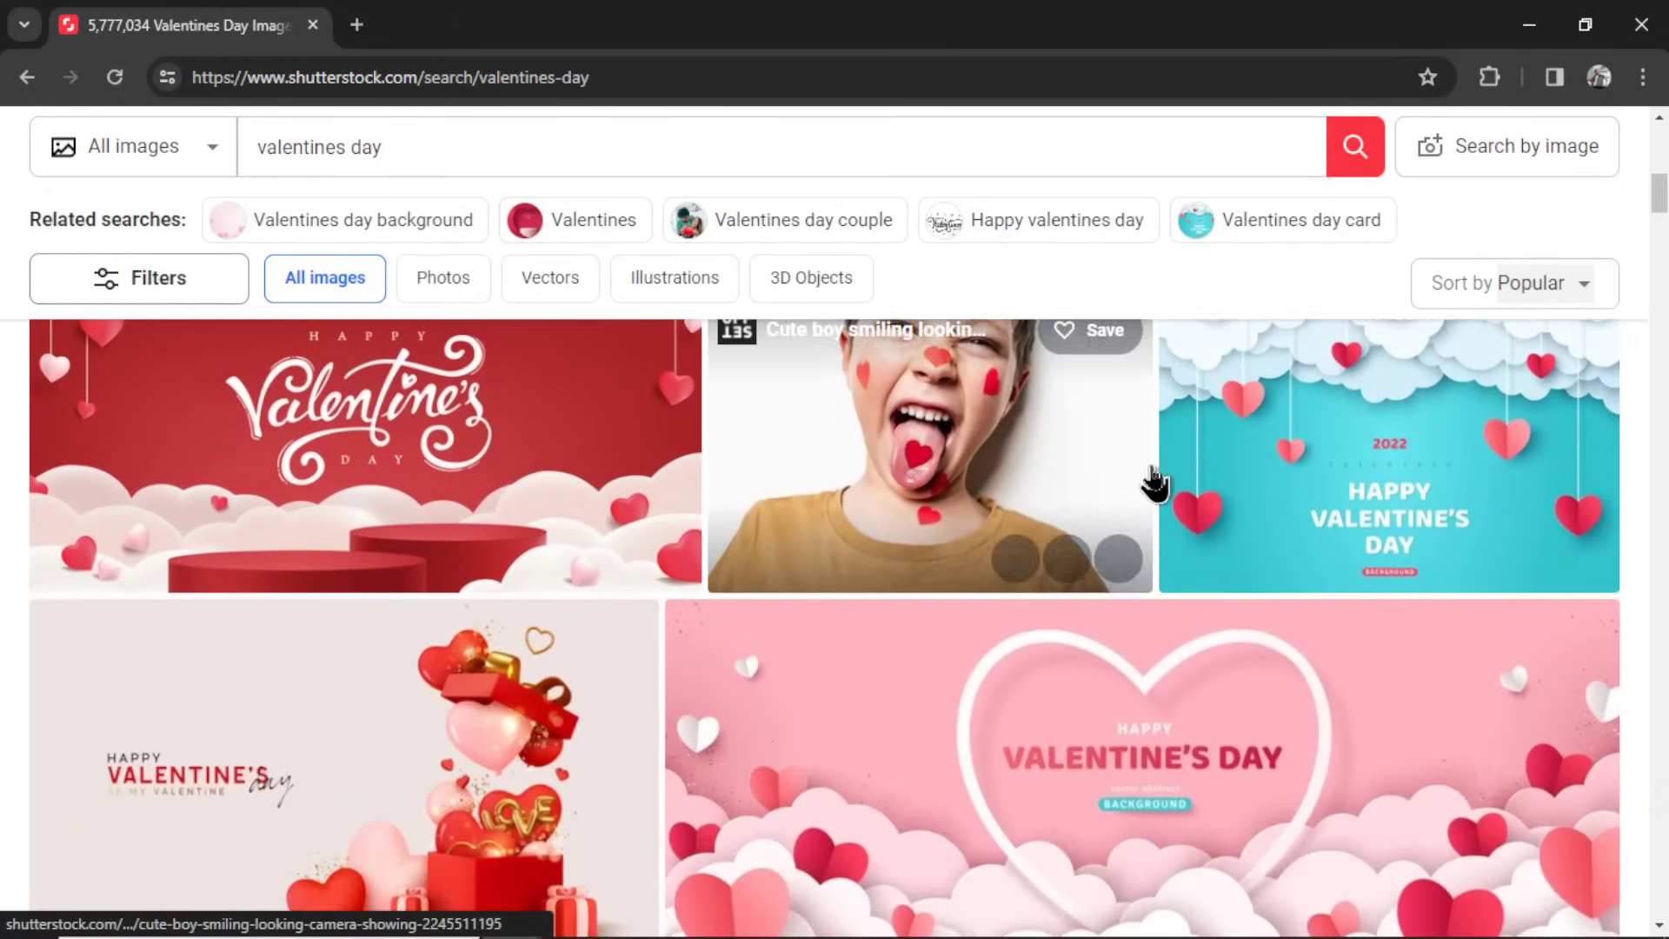
pyautogui.scroll(-10, 1155, 482)
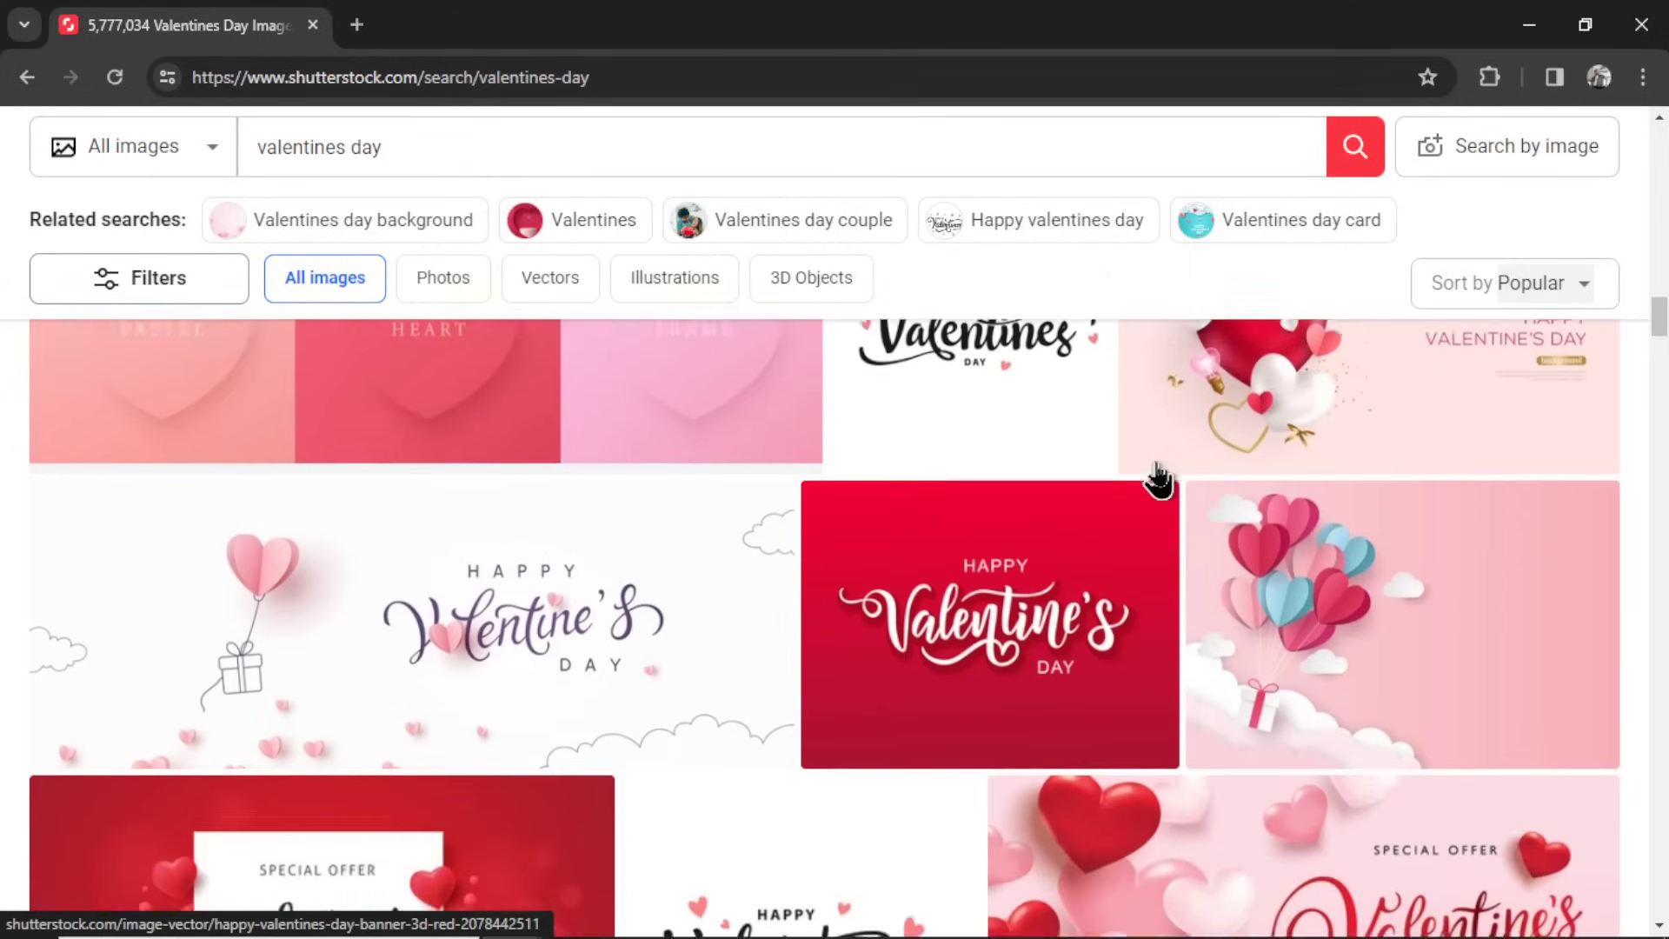
pyautogui.scroll(-10, 1156, 479)
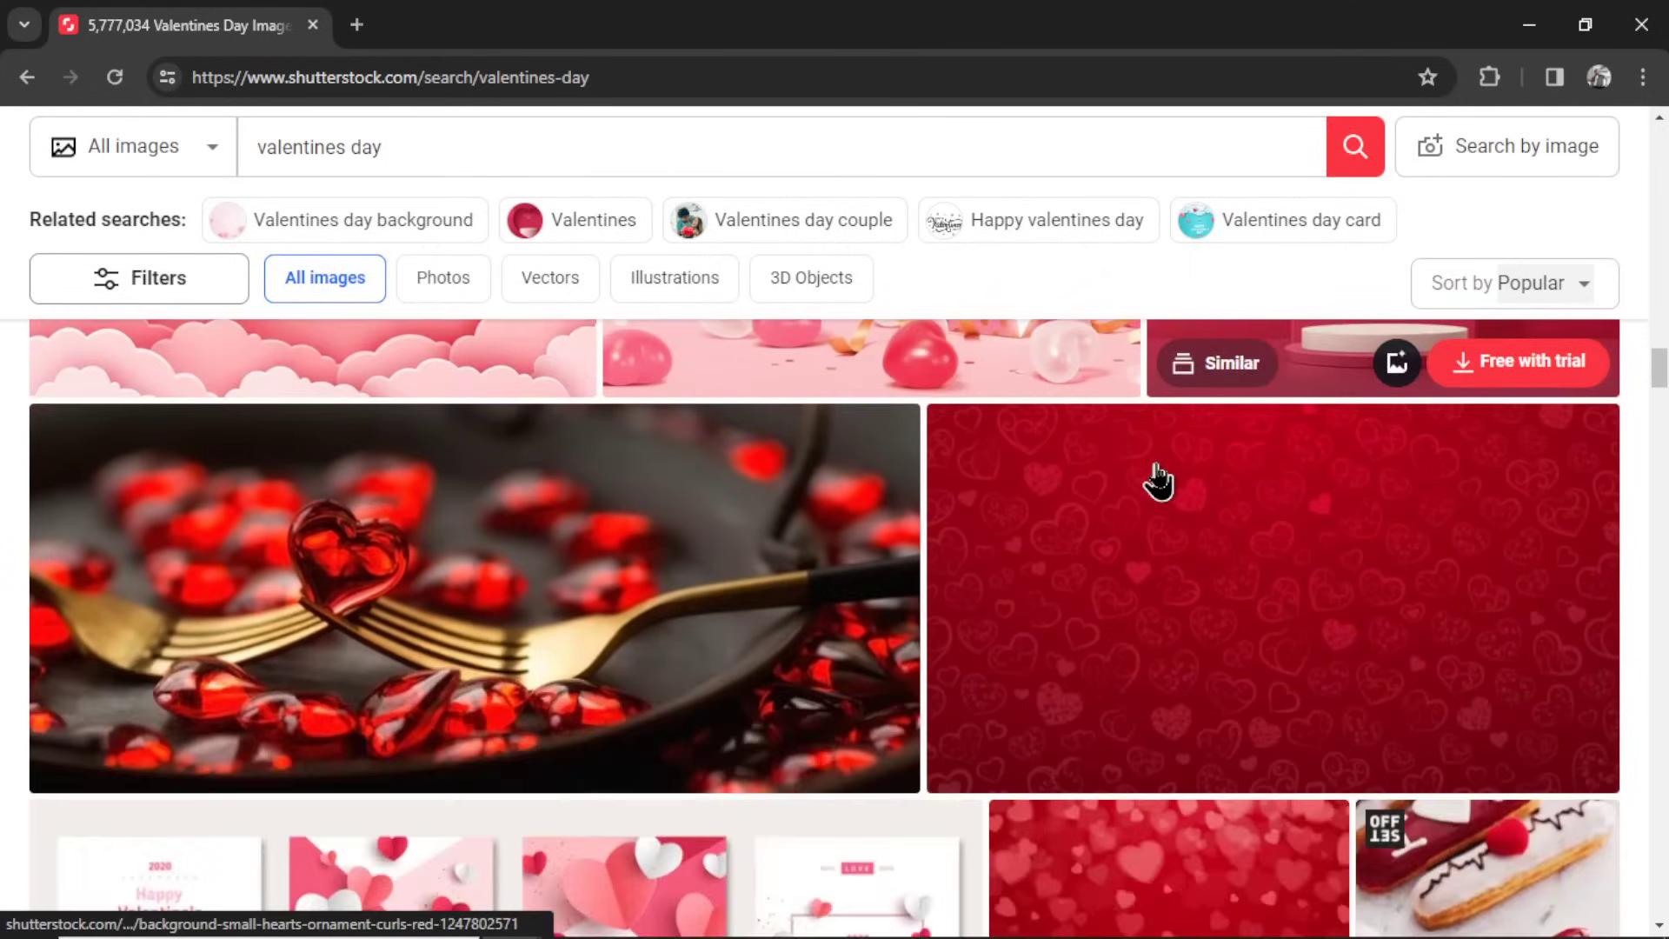
pyautogui.scroll(-8, 1157, 481)
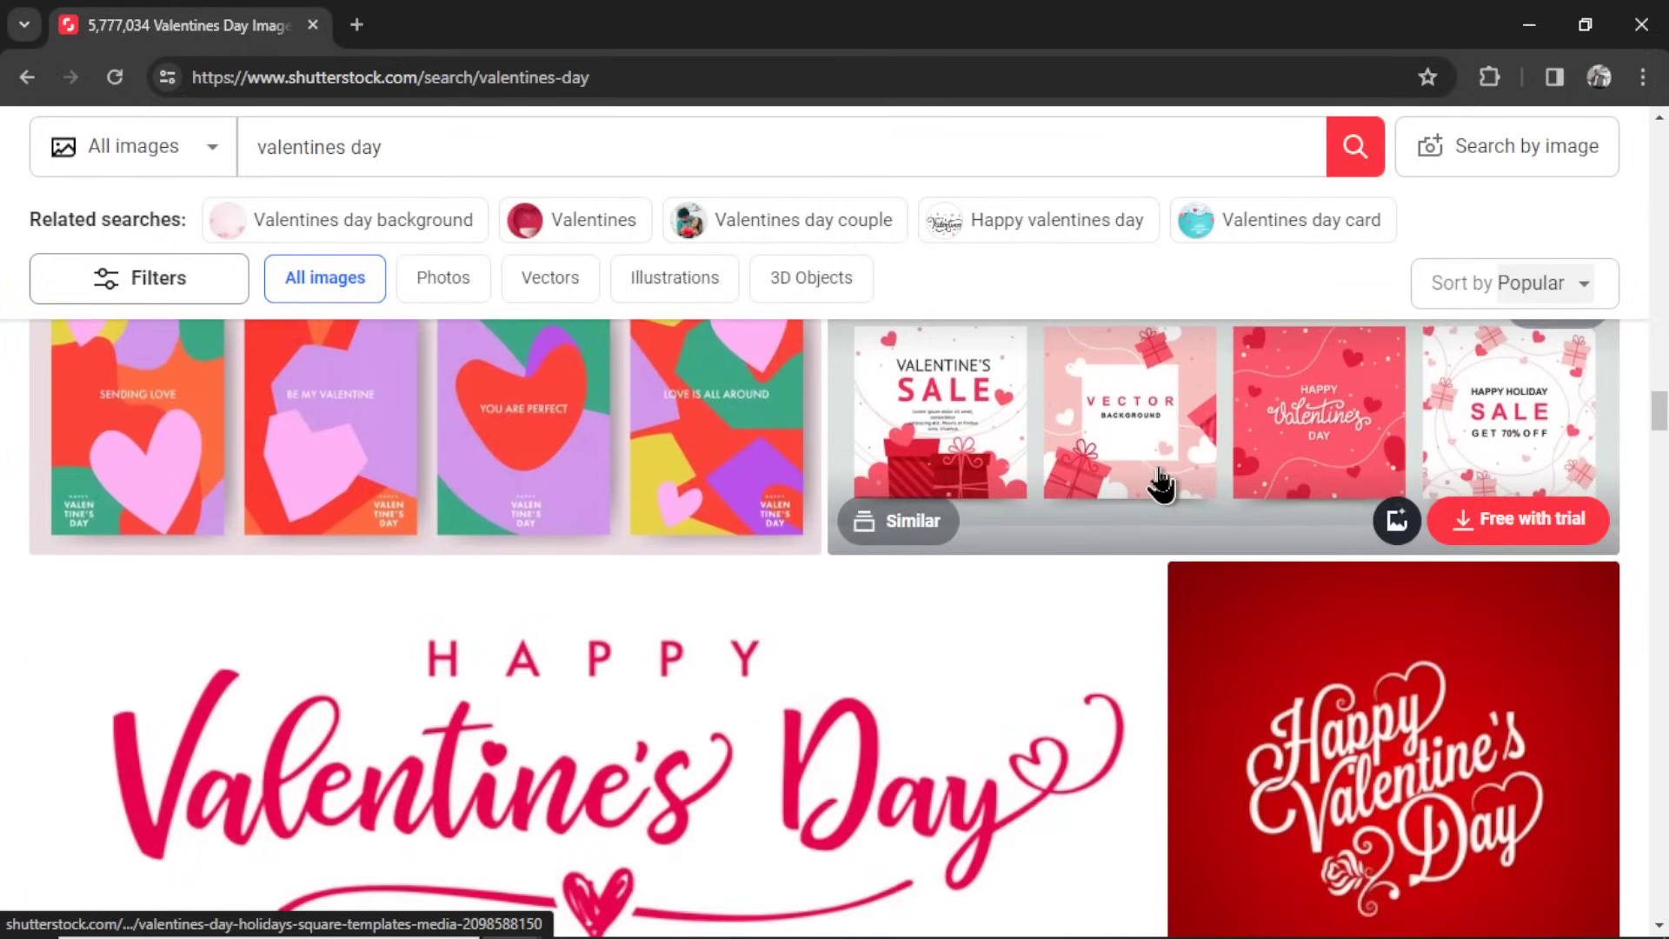
pyautogui.scroll(-10, 1159, 485)
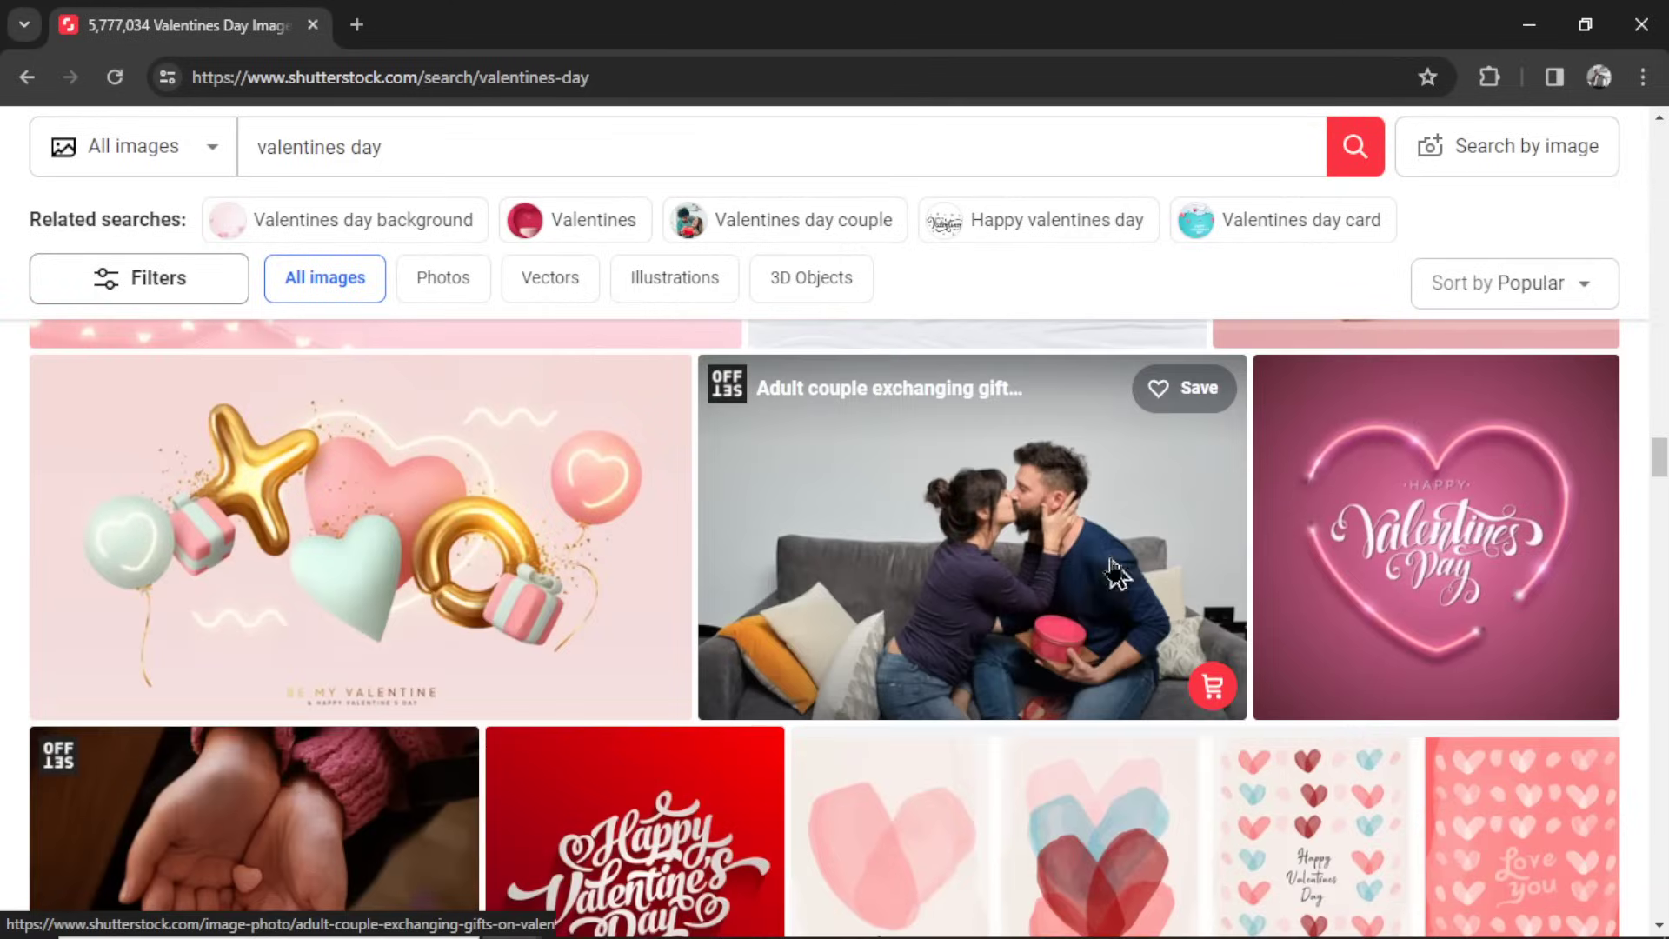
pyautogui.click(1116, 572)
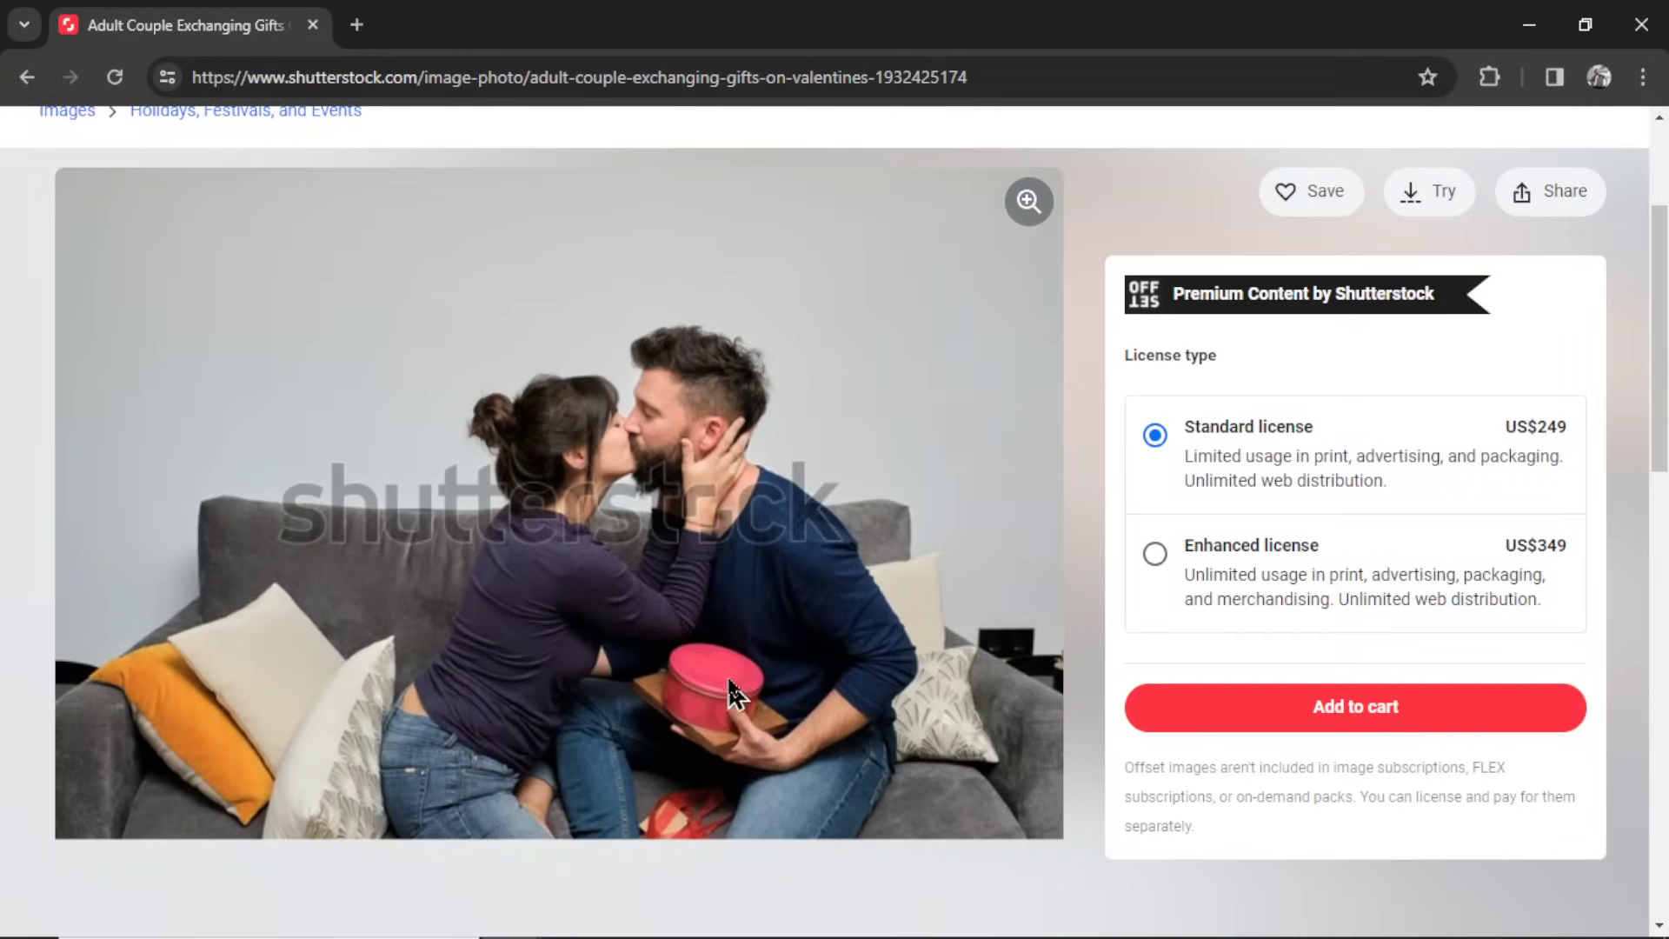
pyautogui.click(1081, 261)
pyautogui.moveTo(68, 177); pyautogui.dragTo(1061, 842)
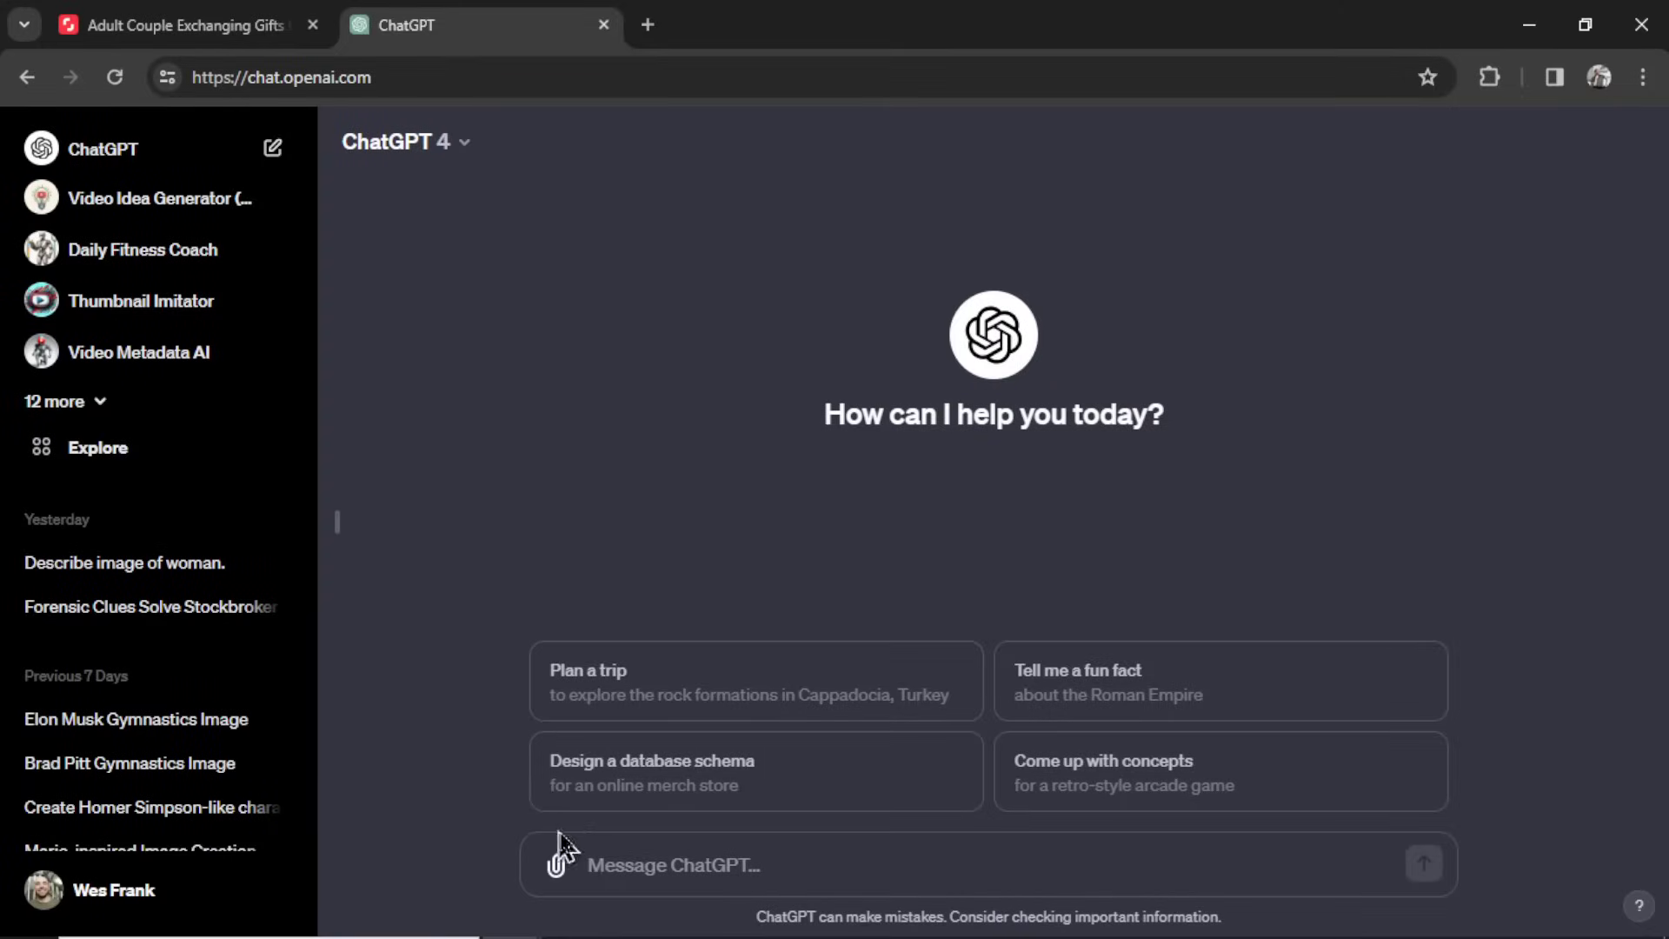
# - Ask ChatGPT to 'Describe this image in one sentence.' for the pasted snip, then select the reply
pyautogui.hotkey('ctrl', 'v')
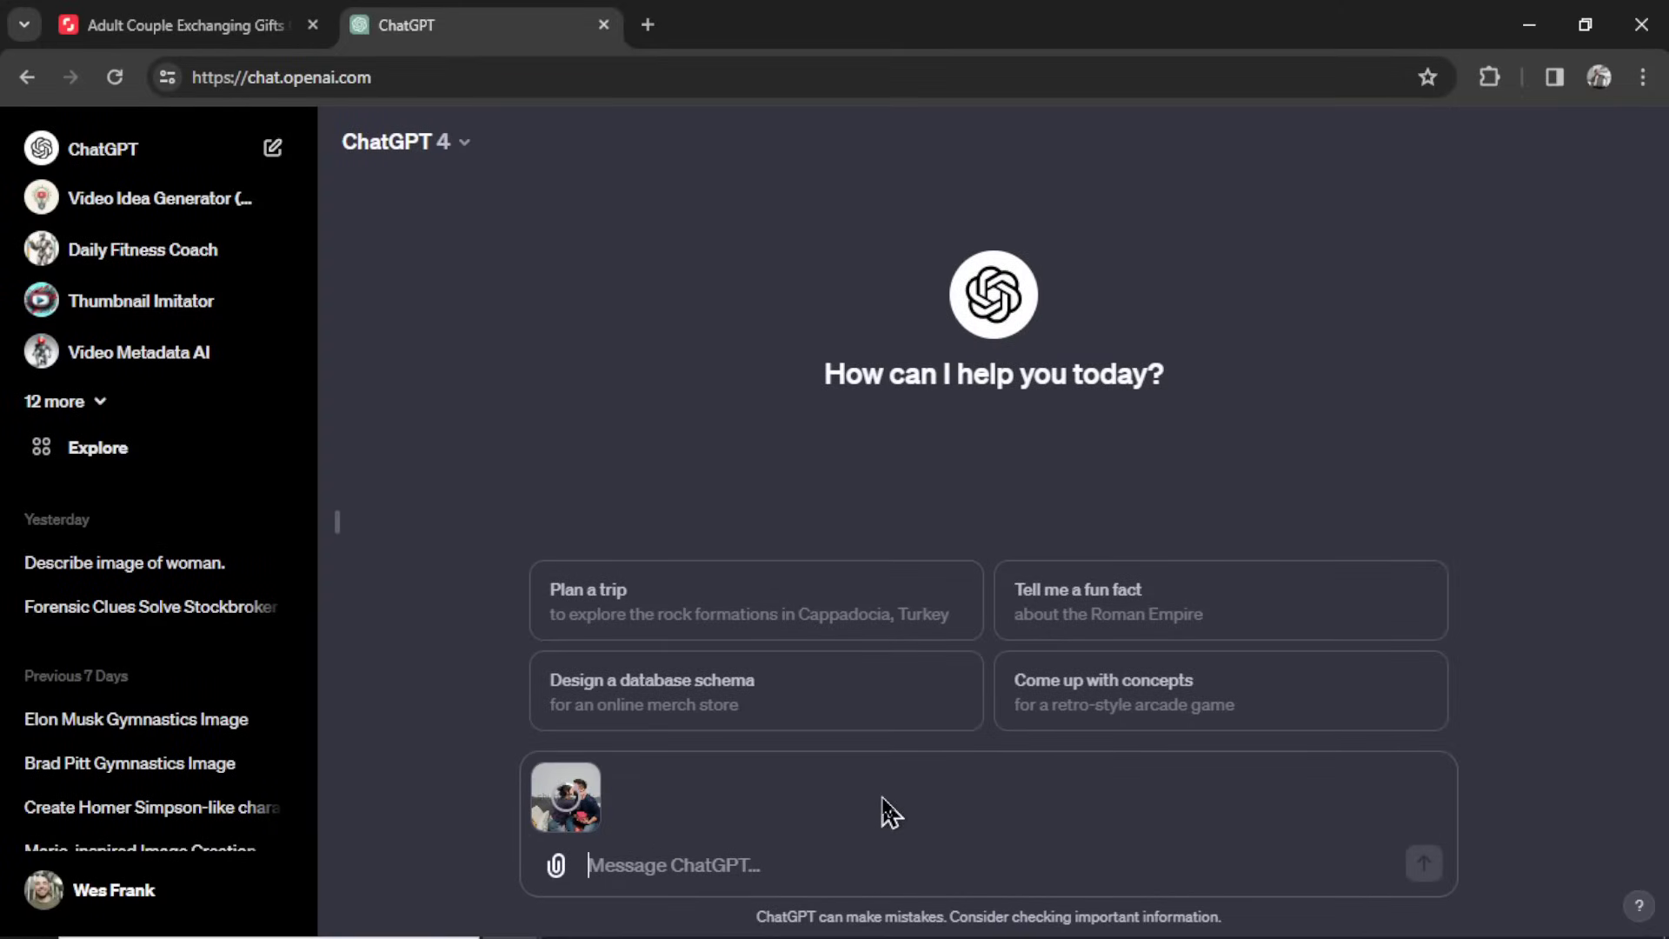
pyautogui.write('Describe this image in one sentence.')
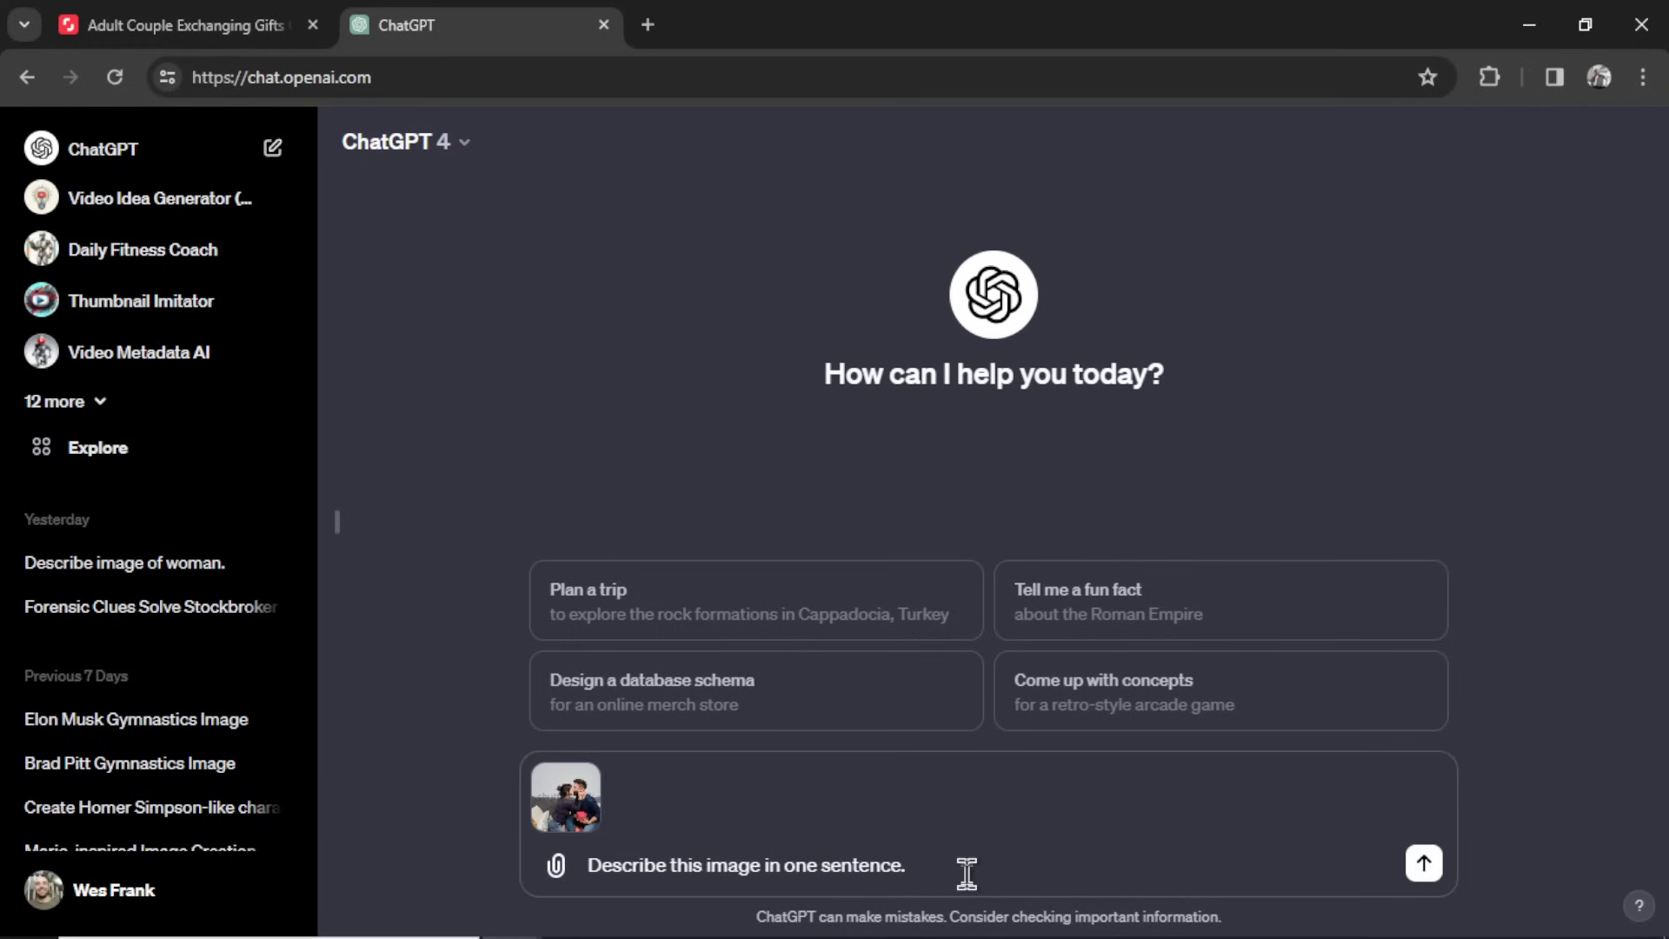
pyautogui.click(1423, 863)
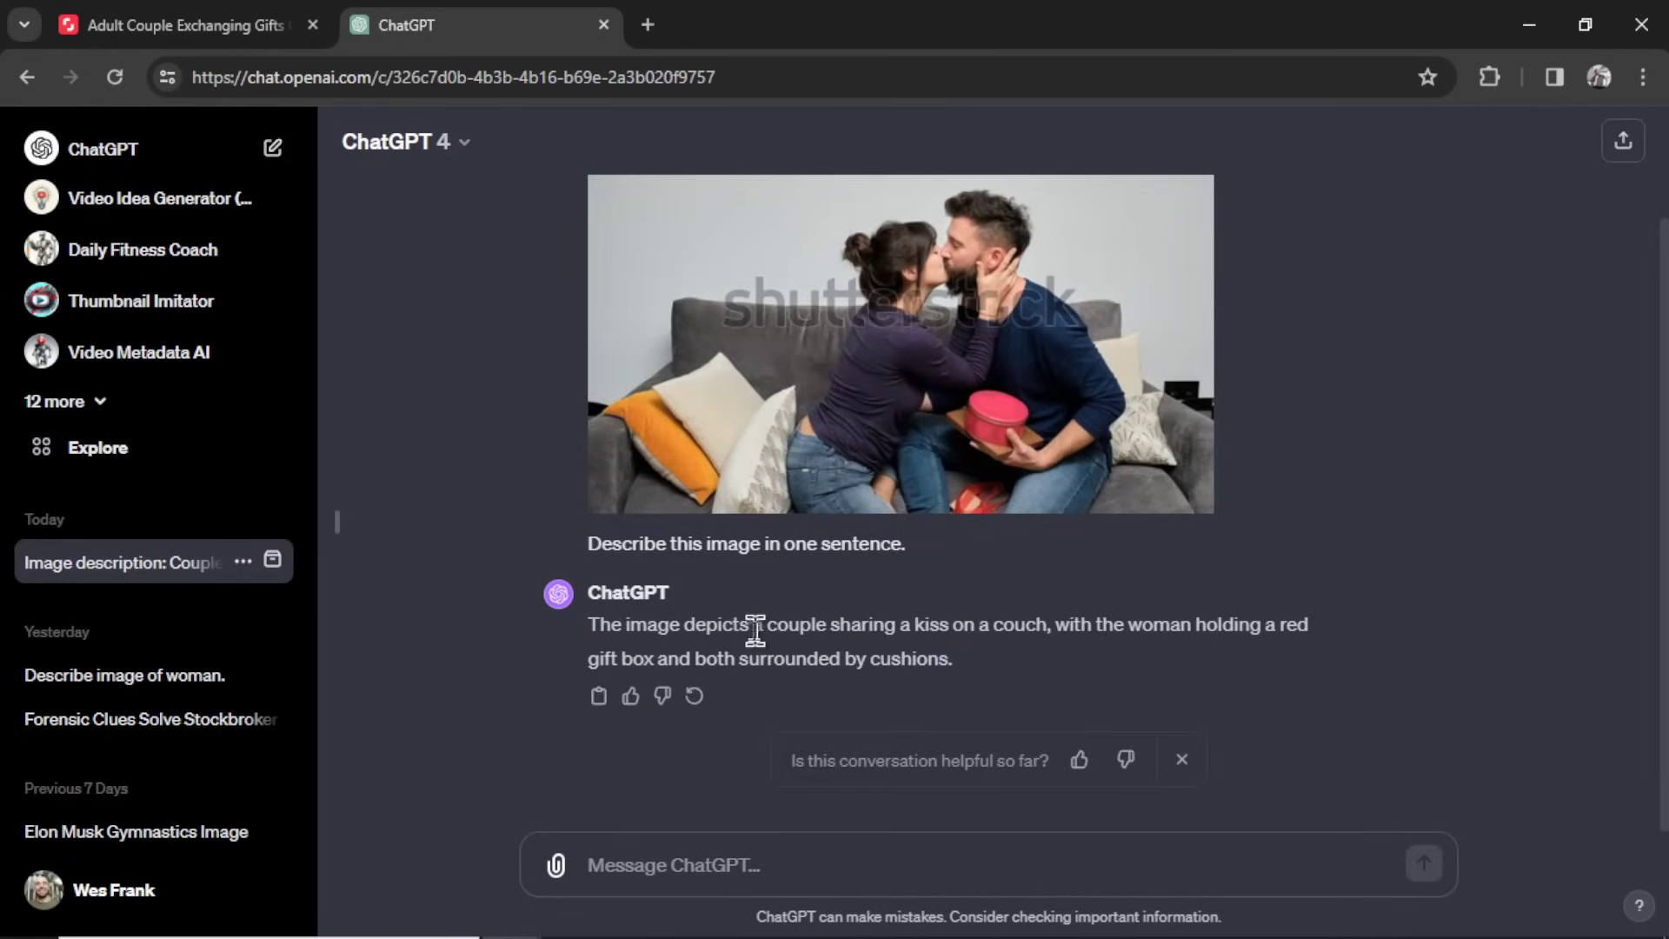
pyautogui.moveTo(756, 625); pyautogui.dragTo(979, 674)
pyautogui.hotkey('ctrl', 'c')
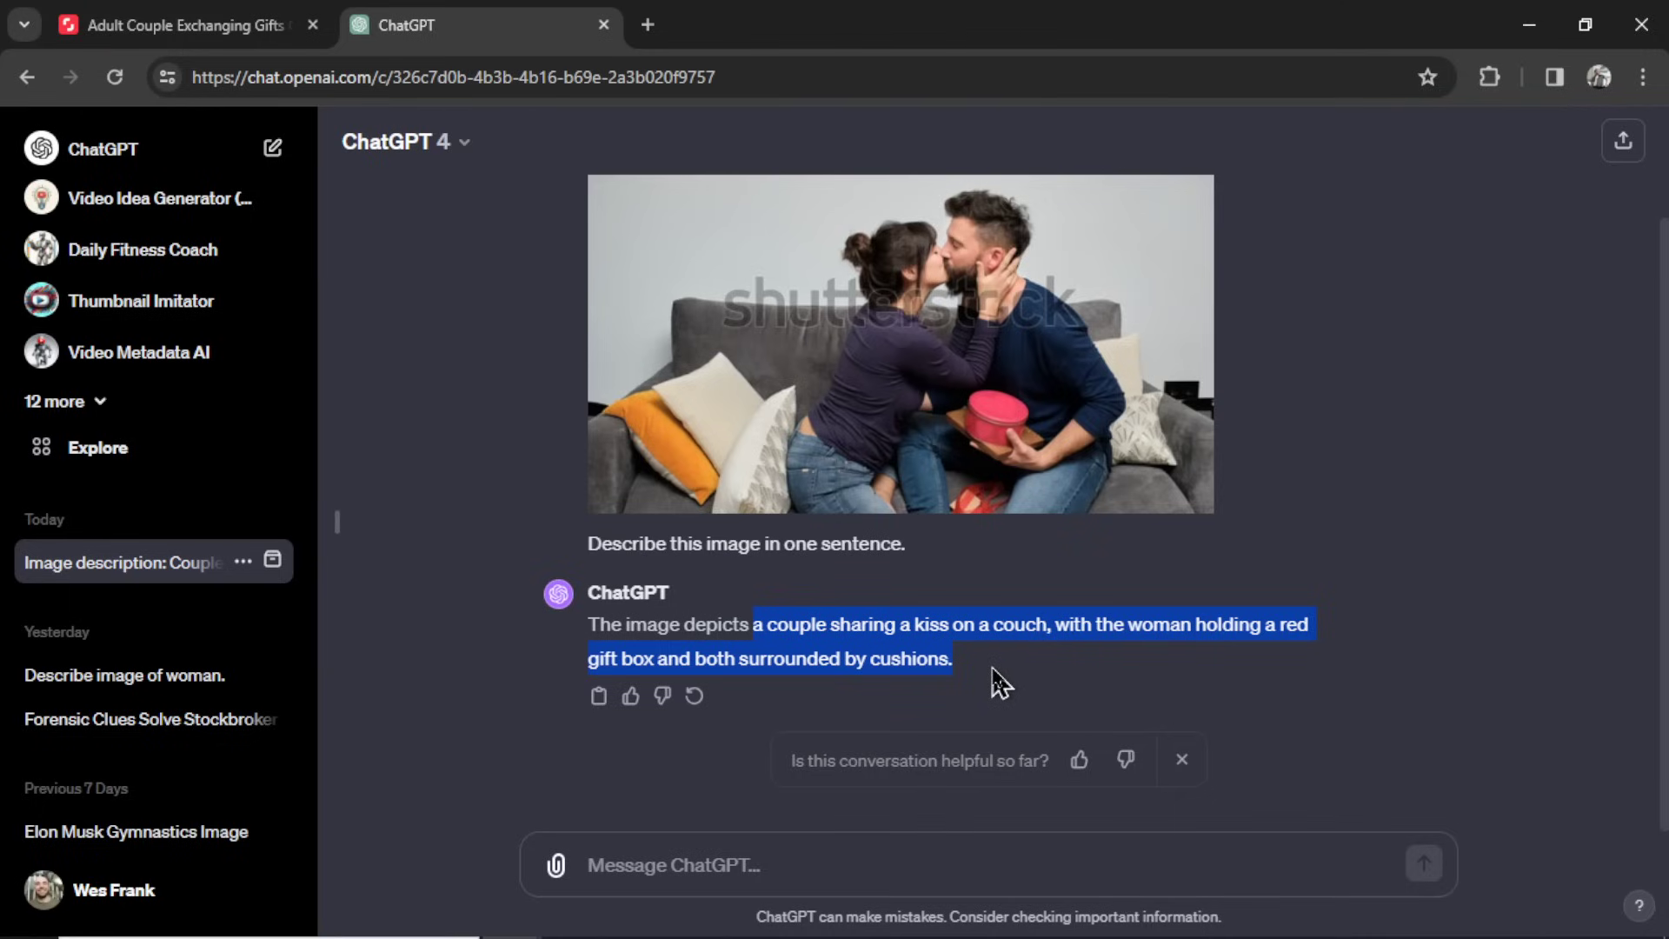
# - Compose a Discord /imagine prompt from the pasted couple description, ending with --ar 3:2
pyautogui.hotkey('alt', 'Tab')
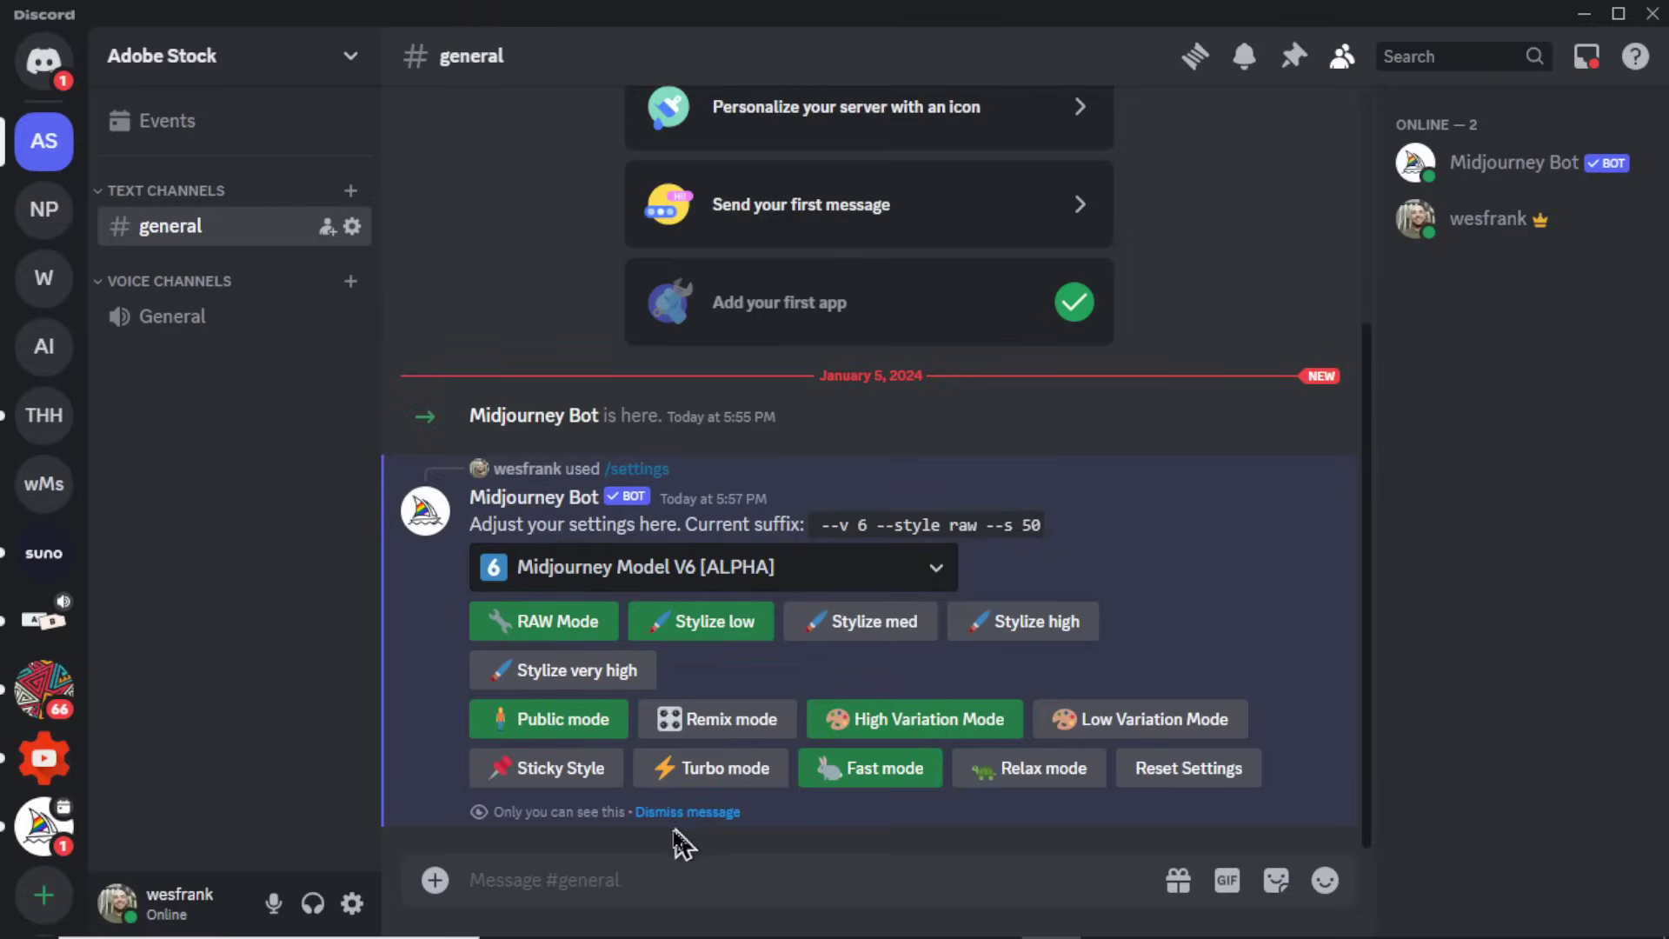
pyautogui.click(640, 874)
pyautogui.write('/ima')
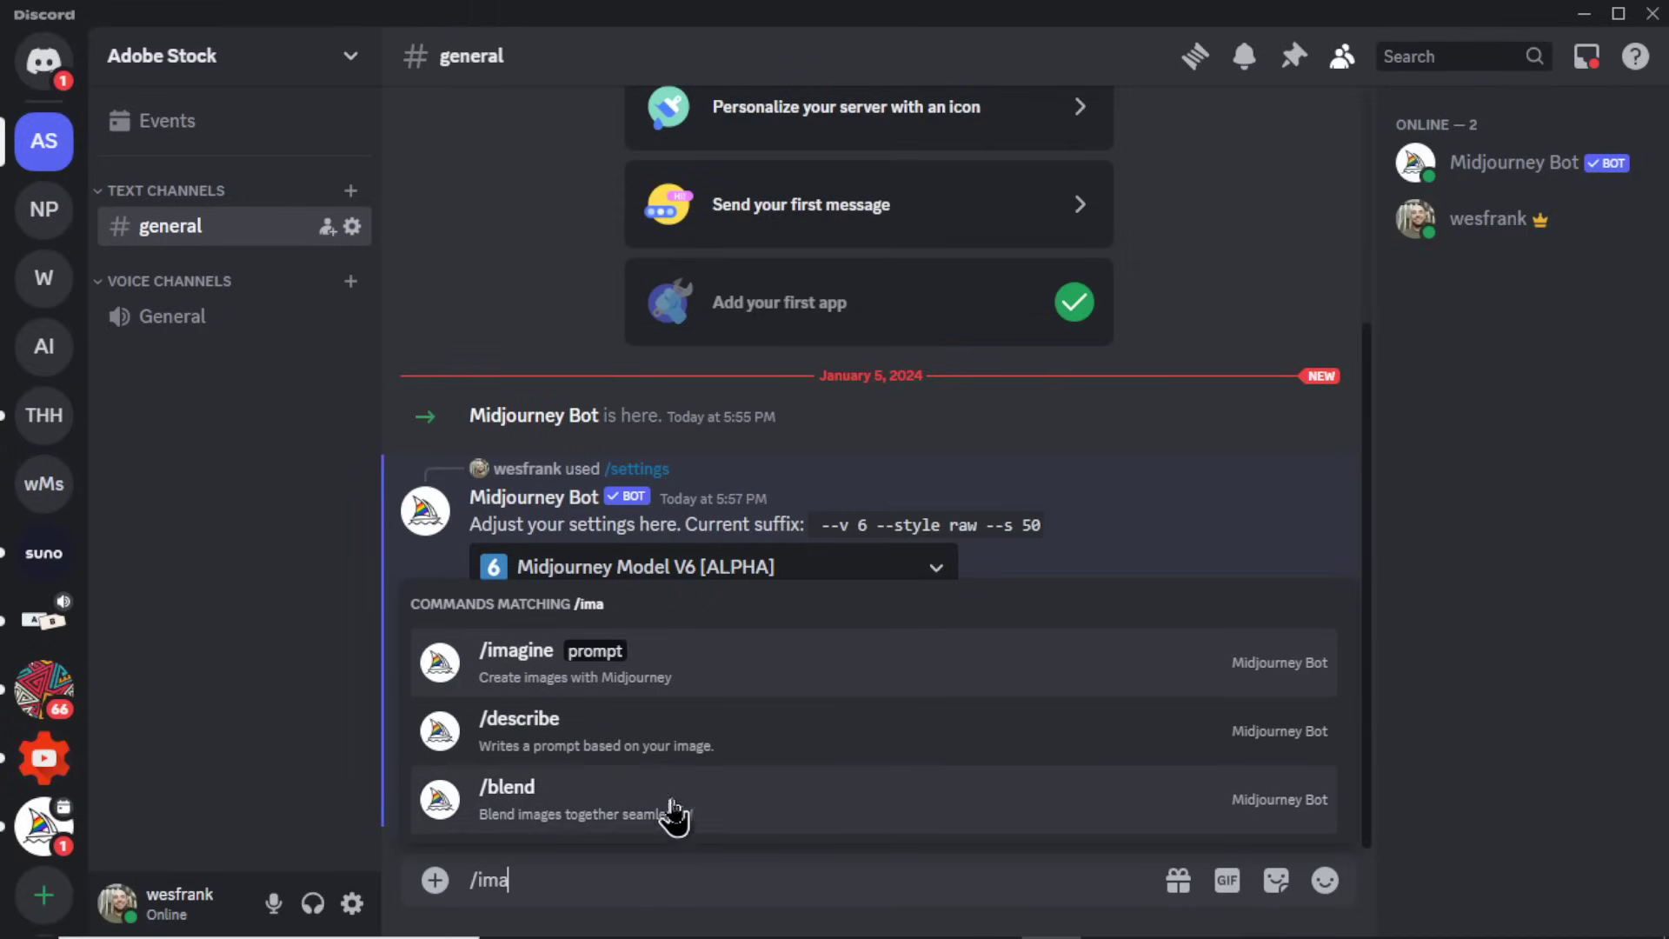
pyautogui.click(723, 691)
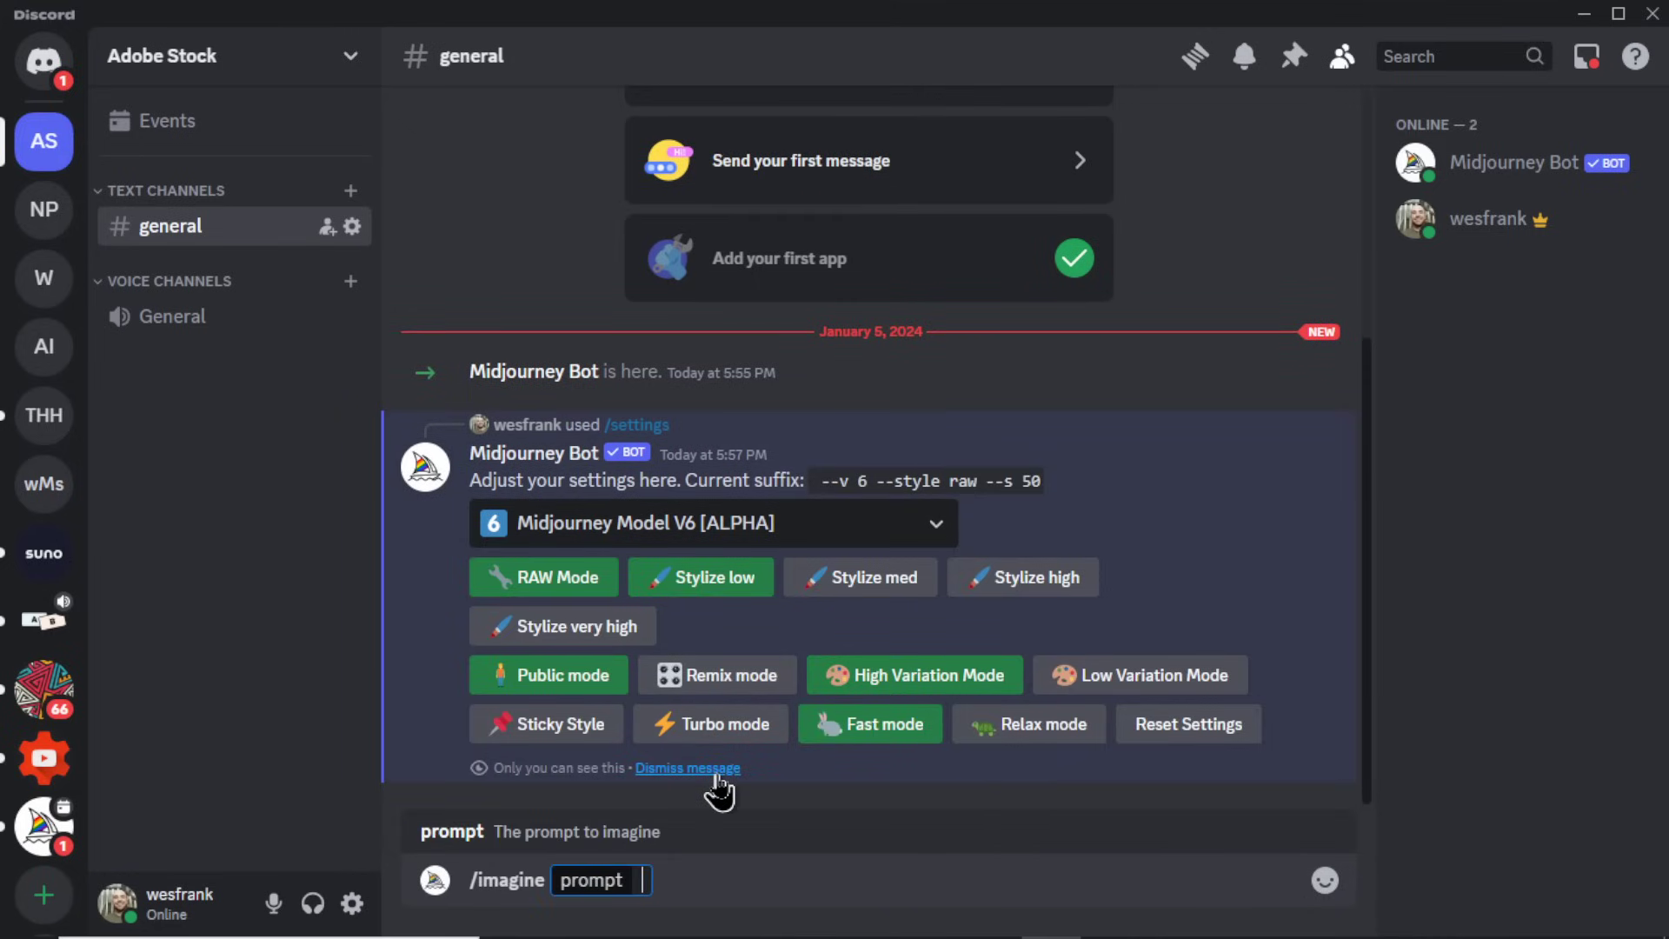
pyautogui.hotkey('ctrl', 'v')
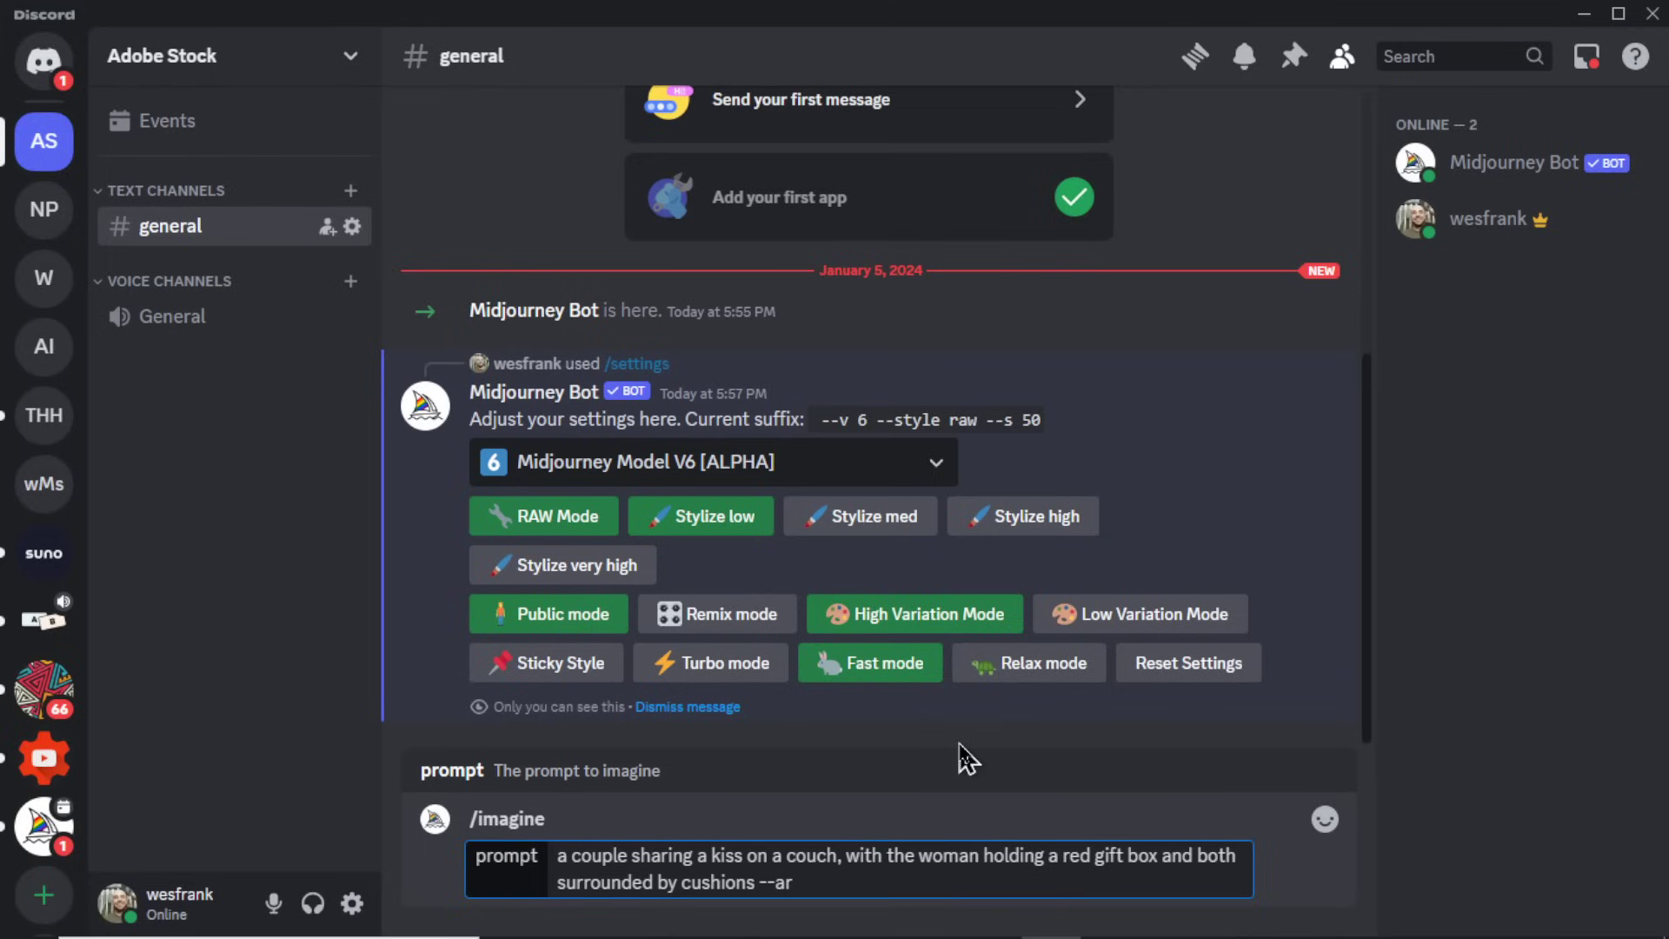
pyautogui.write('3')
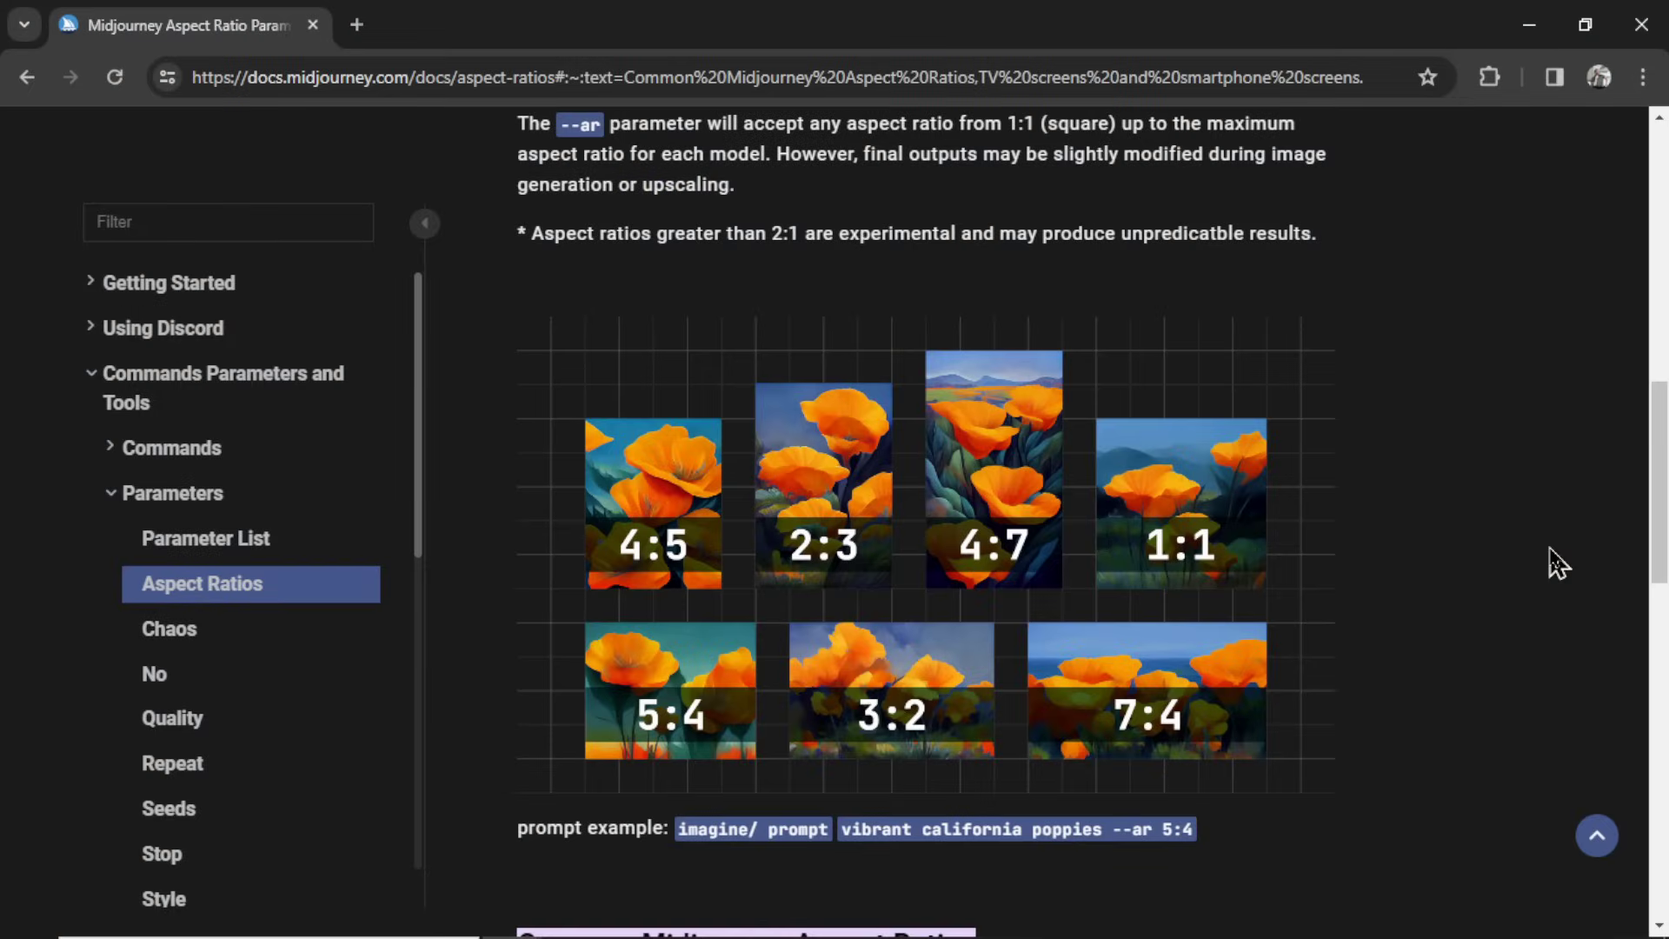
# - Review the aspect-ratio example, then send the 3:2 couple prompt and enlarge the grid
pyautogui.click(1185, 528)
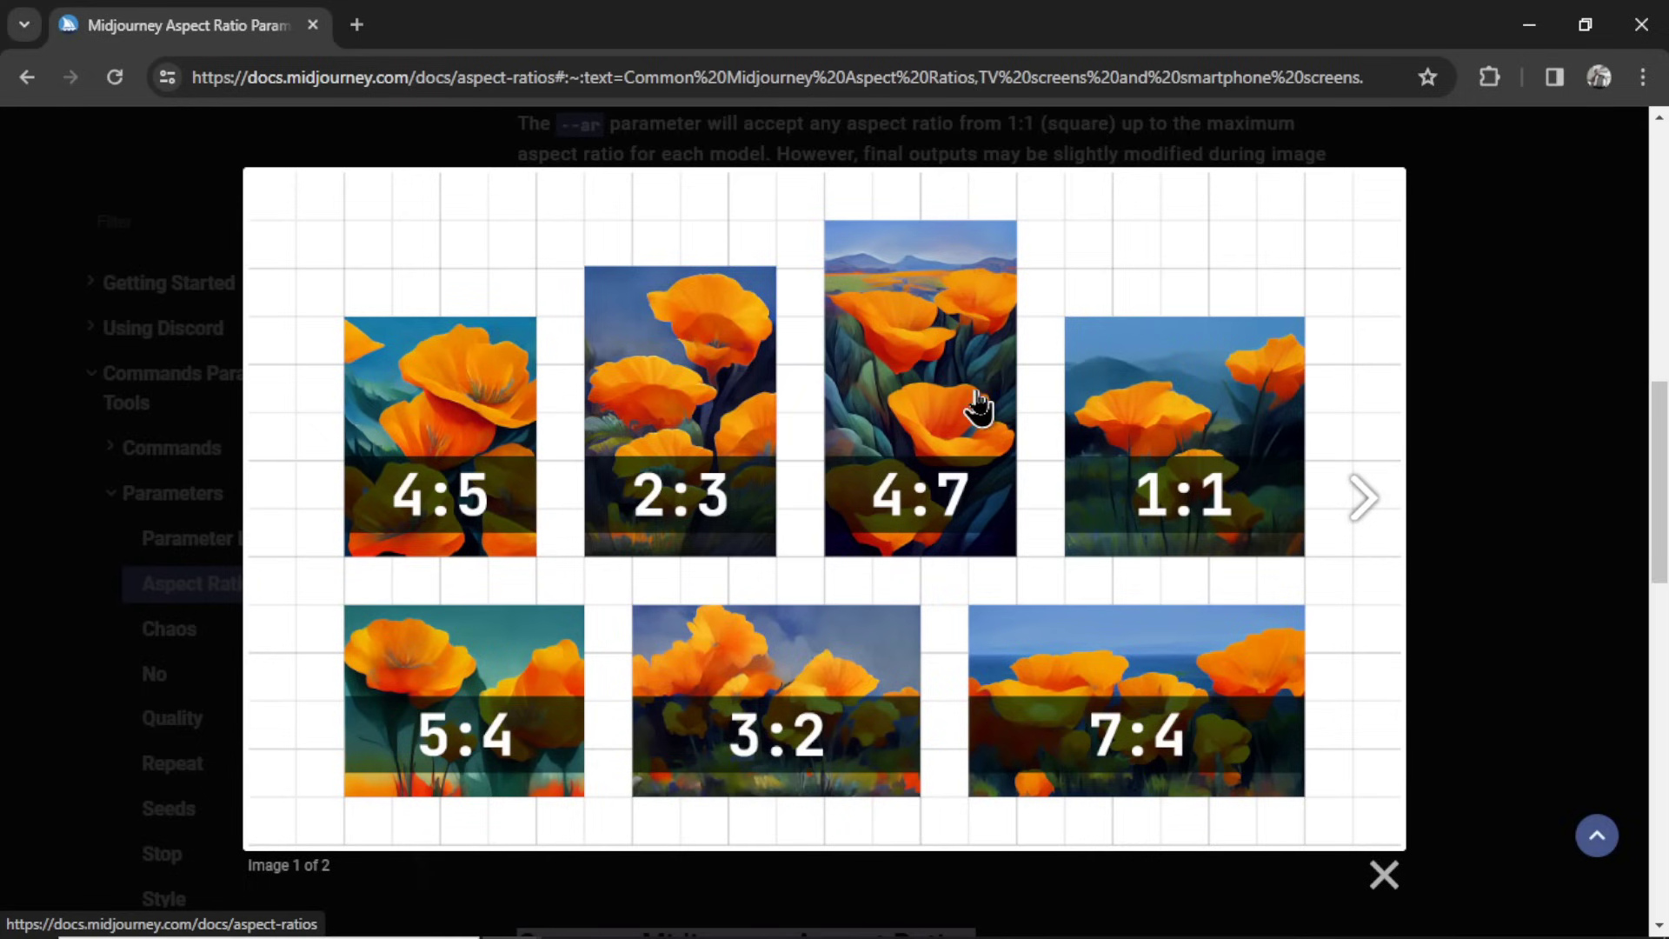
pyautogui.click(962, 520)
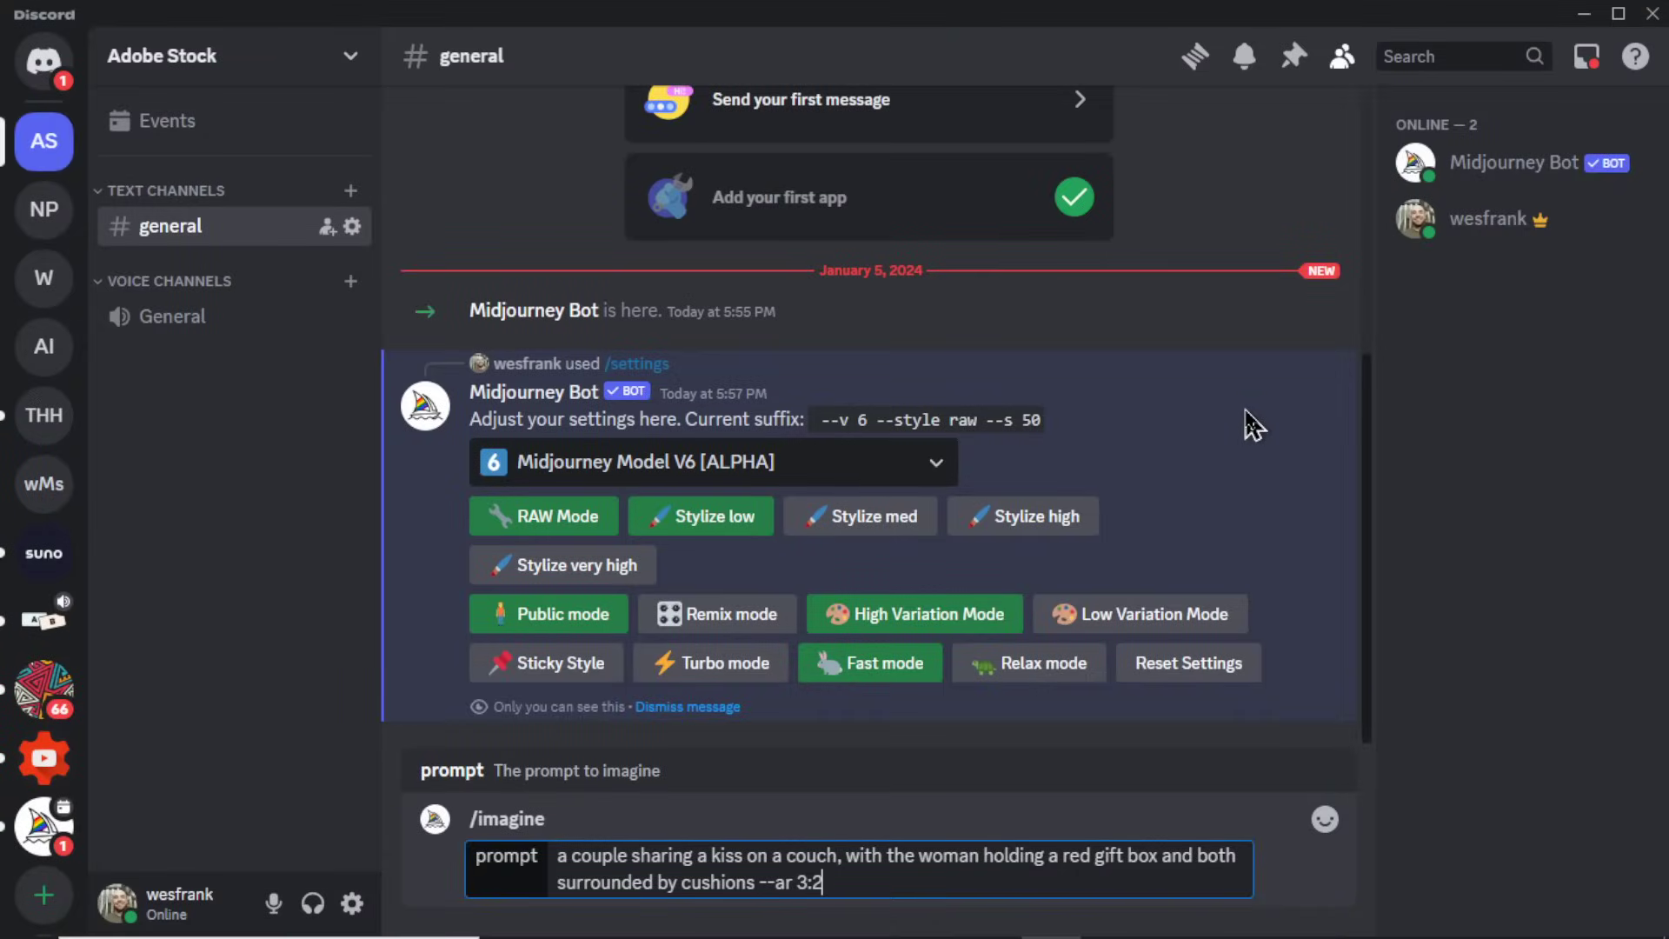
pyautogui.press('Return')
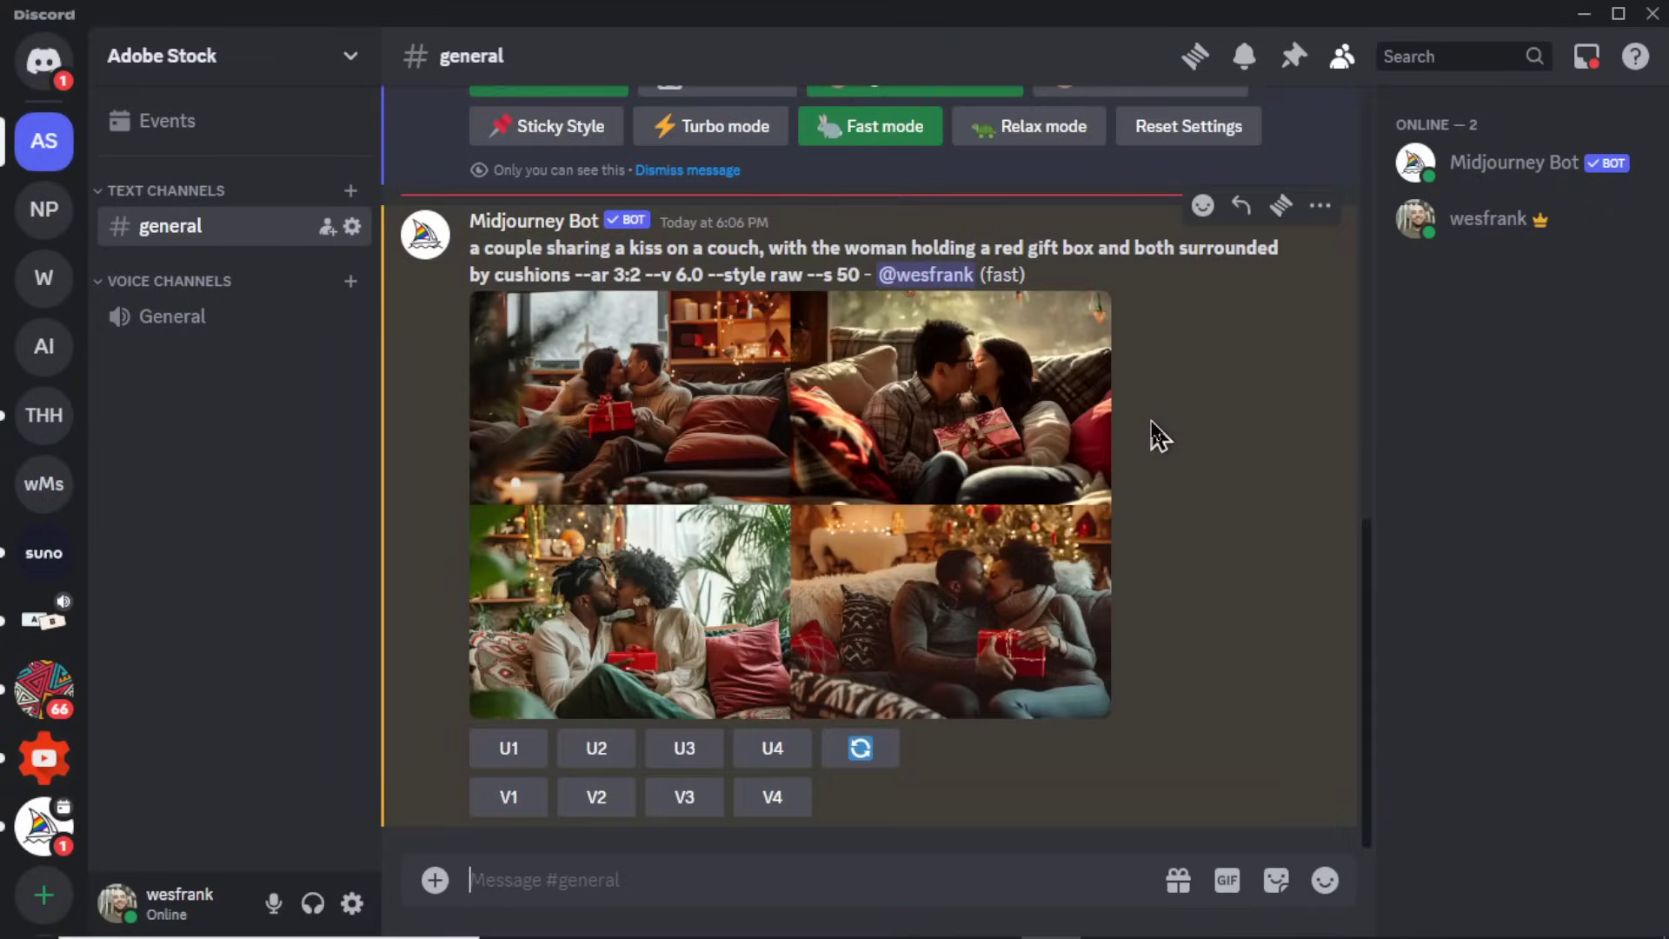
pyautogui.click(669, 535)
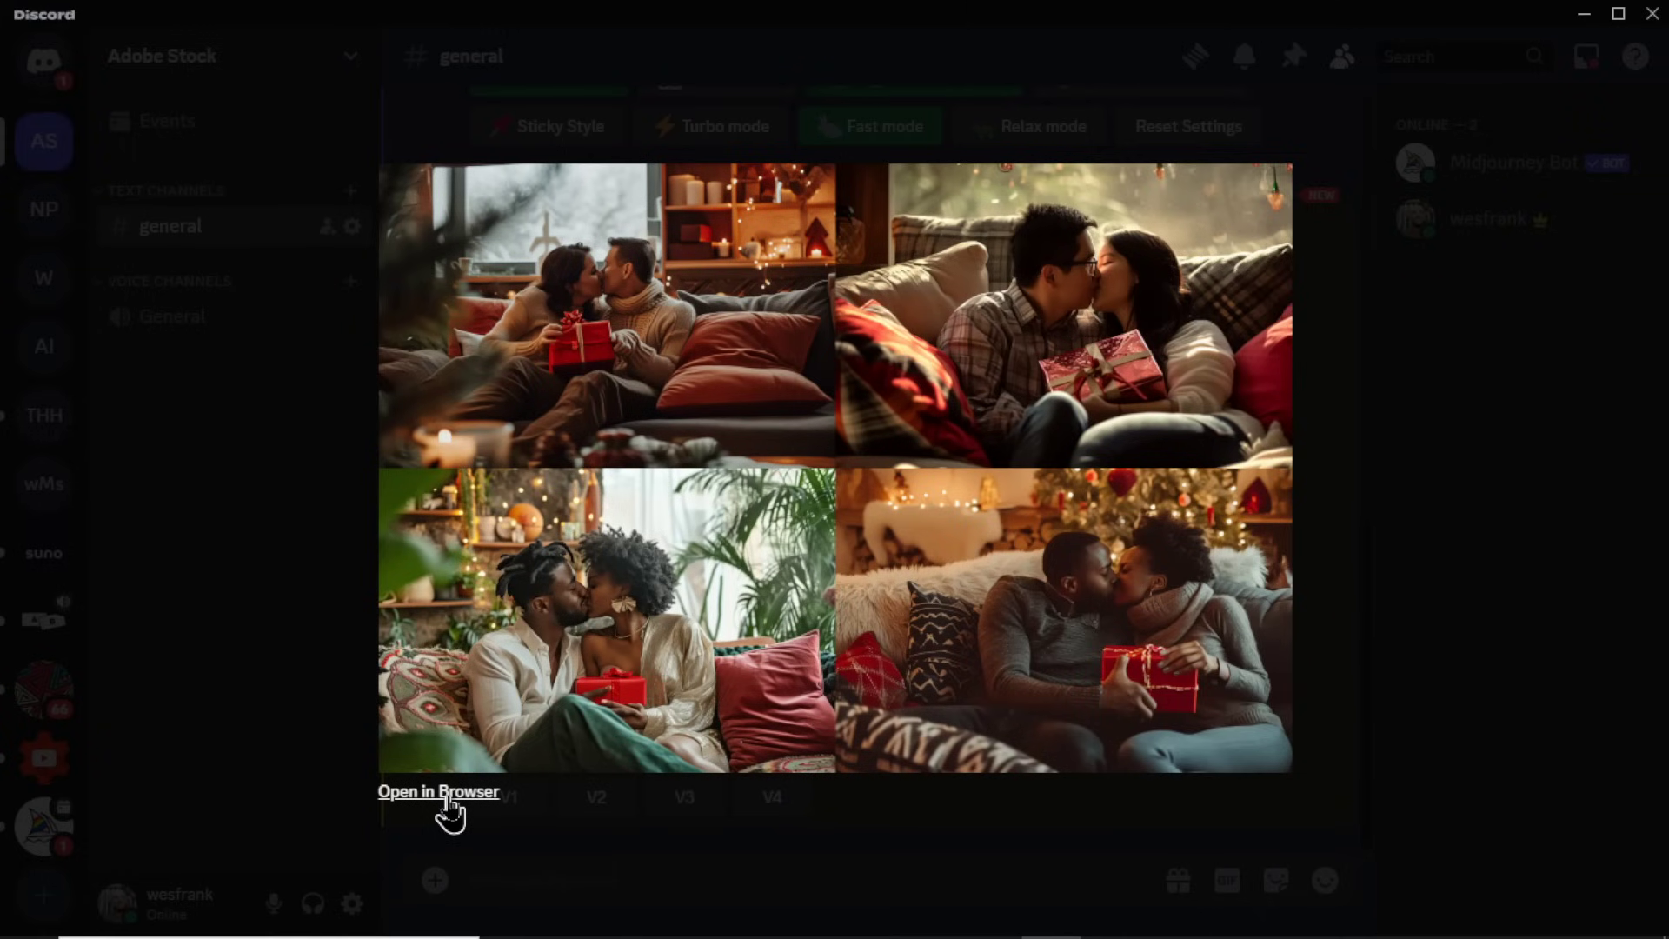
# - View the four-image couple grid in Edge and pan across each zoomed version
pyautogui.click(446, 793)
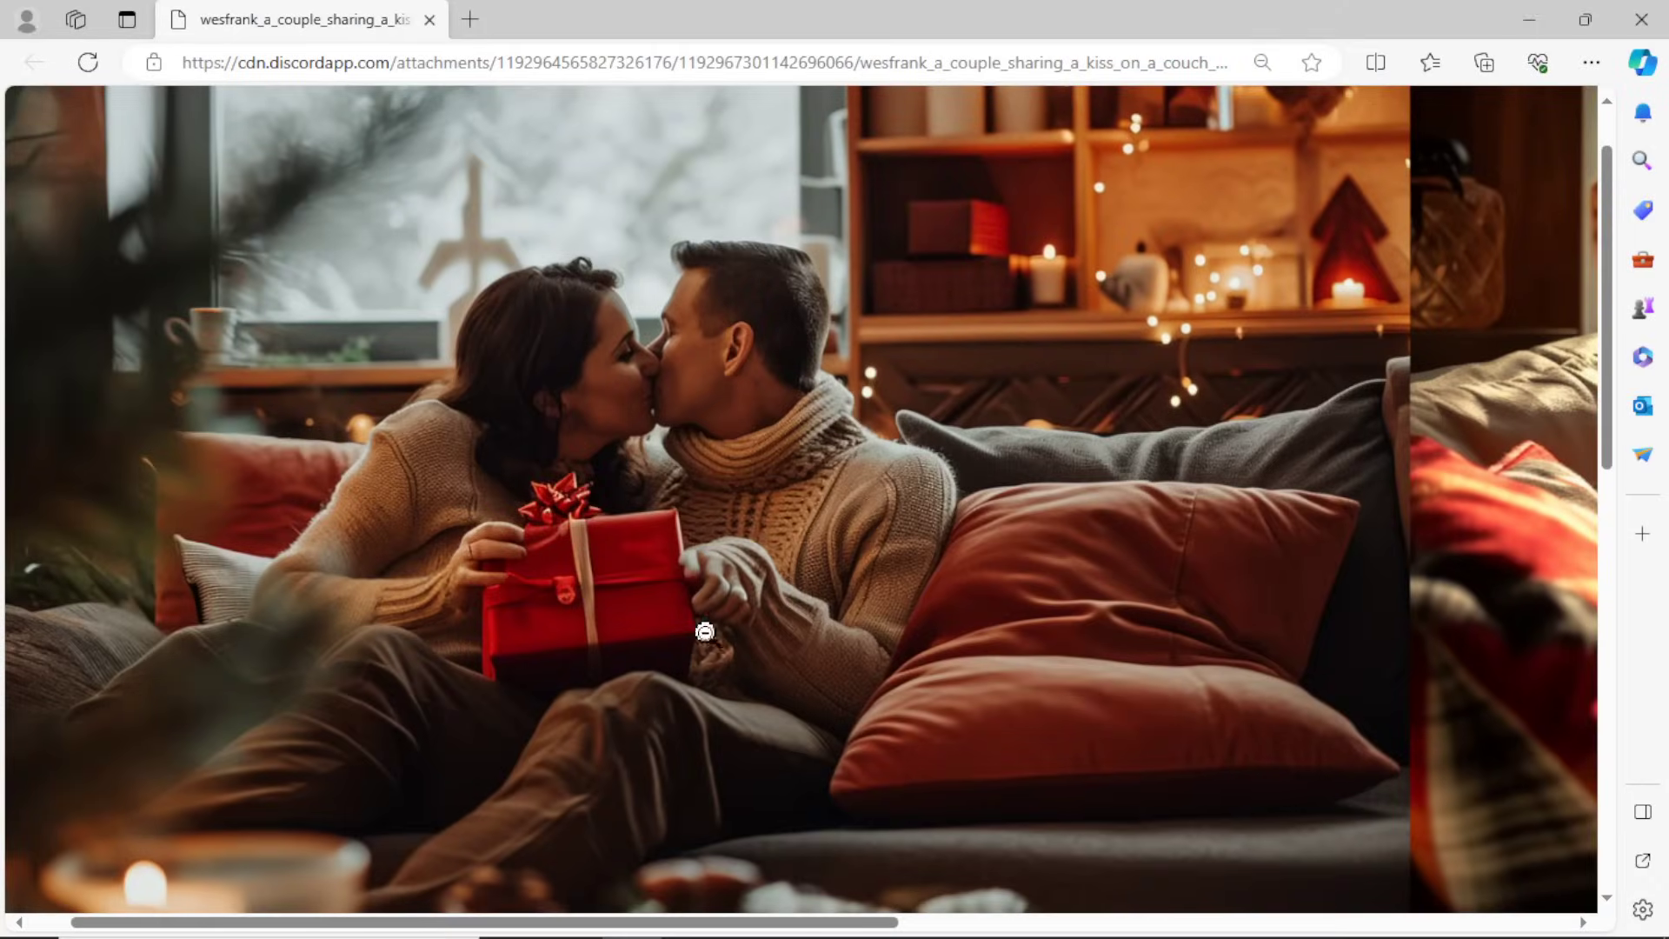
pyautogui.moveTo(752, 921); pyautogui.dragTo(713, 921)
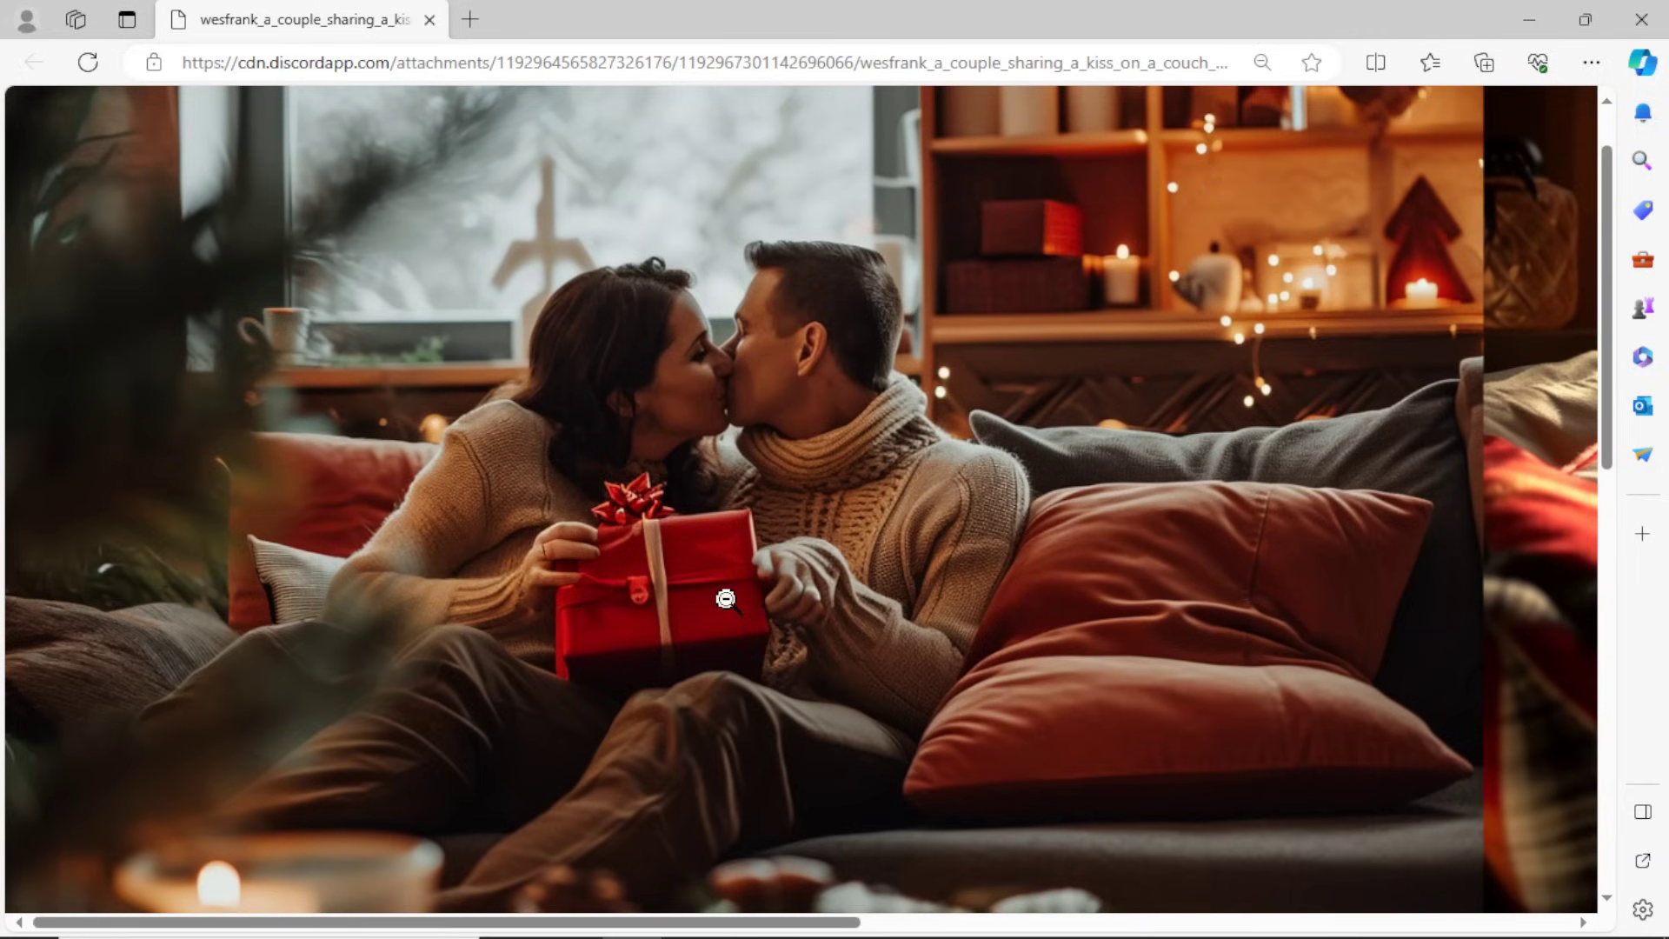
pyautogui.moveTo(826, 923); pyautogui.dragTo(1043, 919)
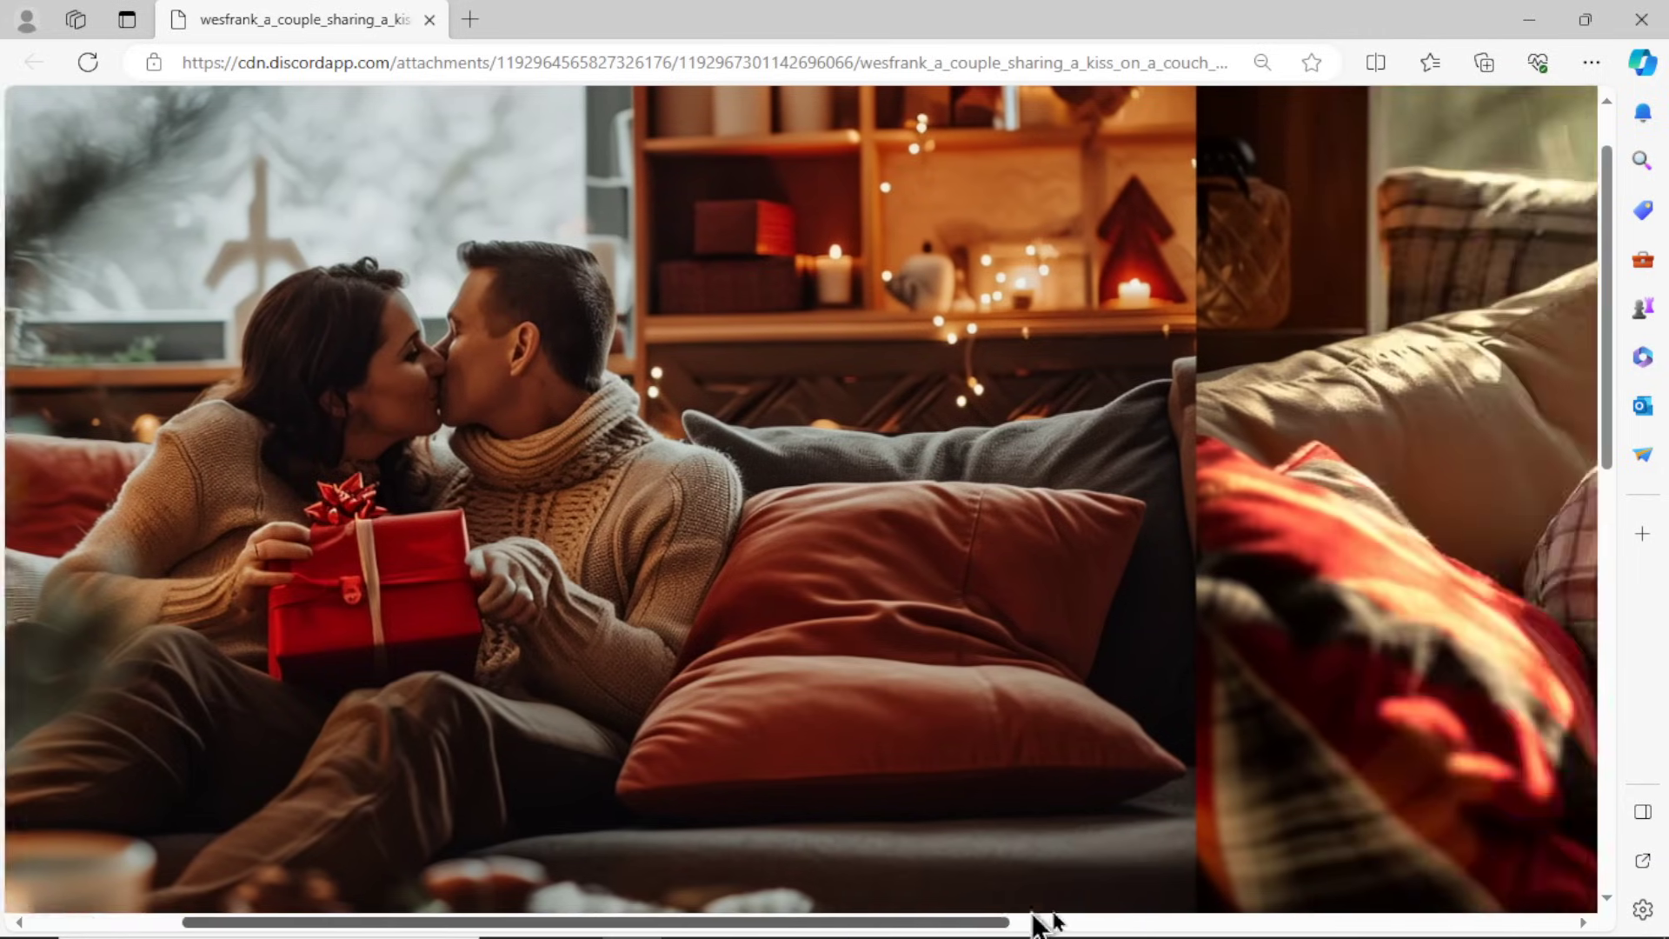
pyautogui.hscroll(10, 1241, 504)
pyautogui.scroll(2, 1097, 544)
pyautogui.scroll(-3, 1097, 544)
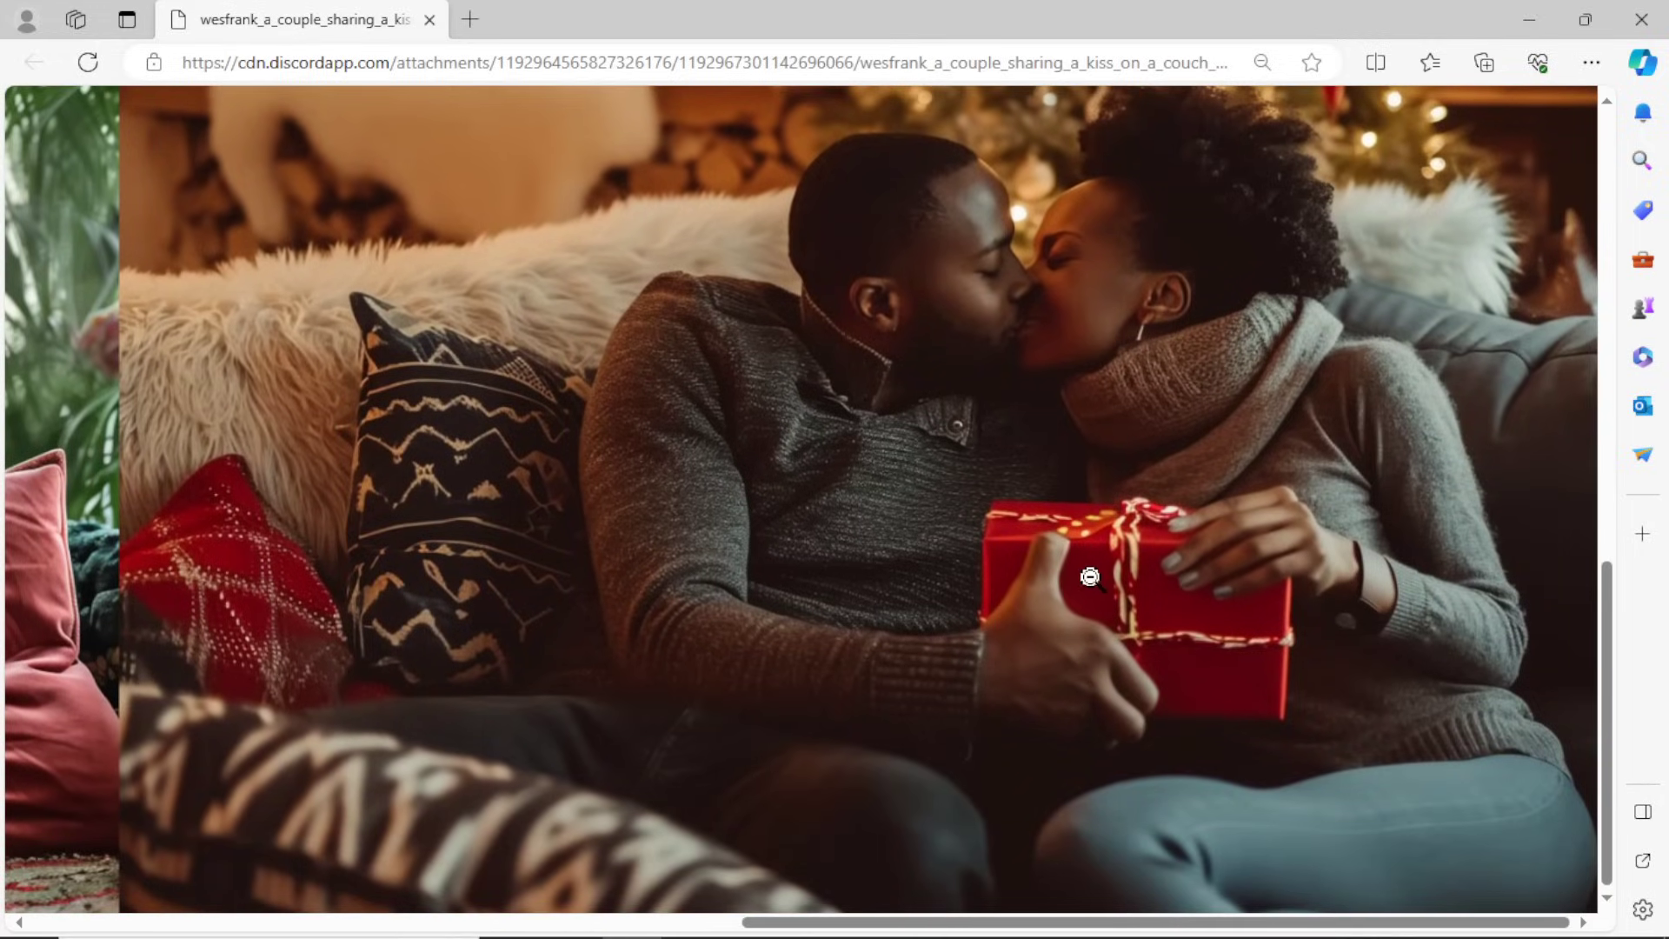
pyautogui.hscroll(-10, 1226, 782)
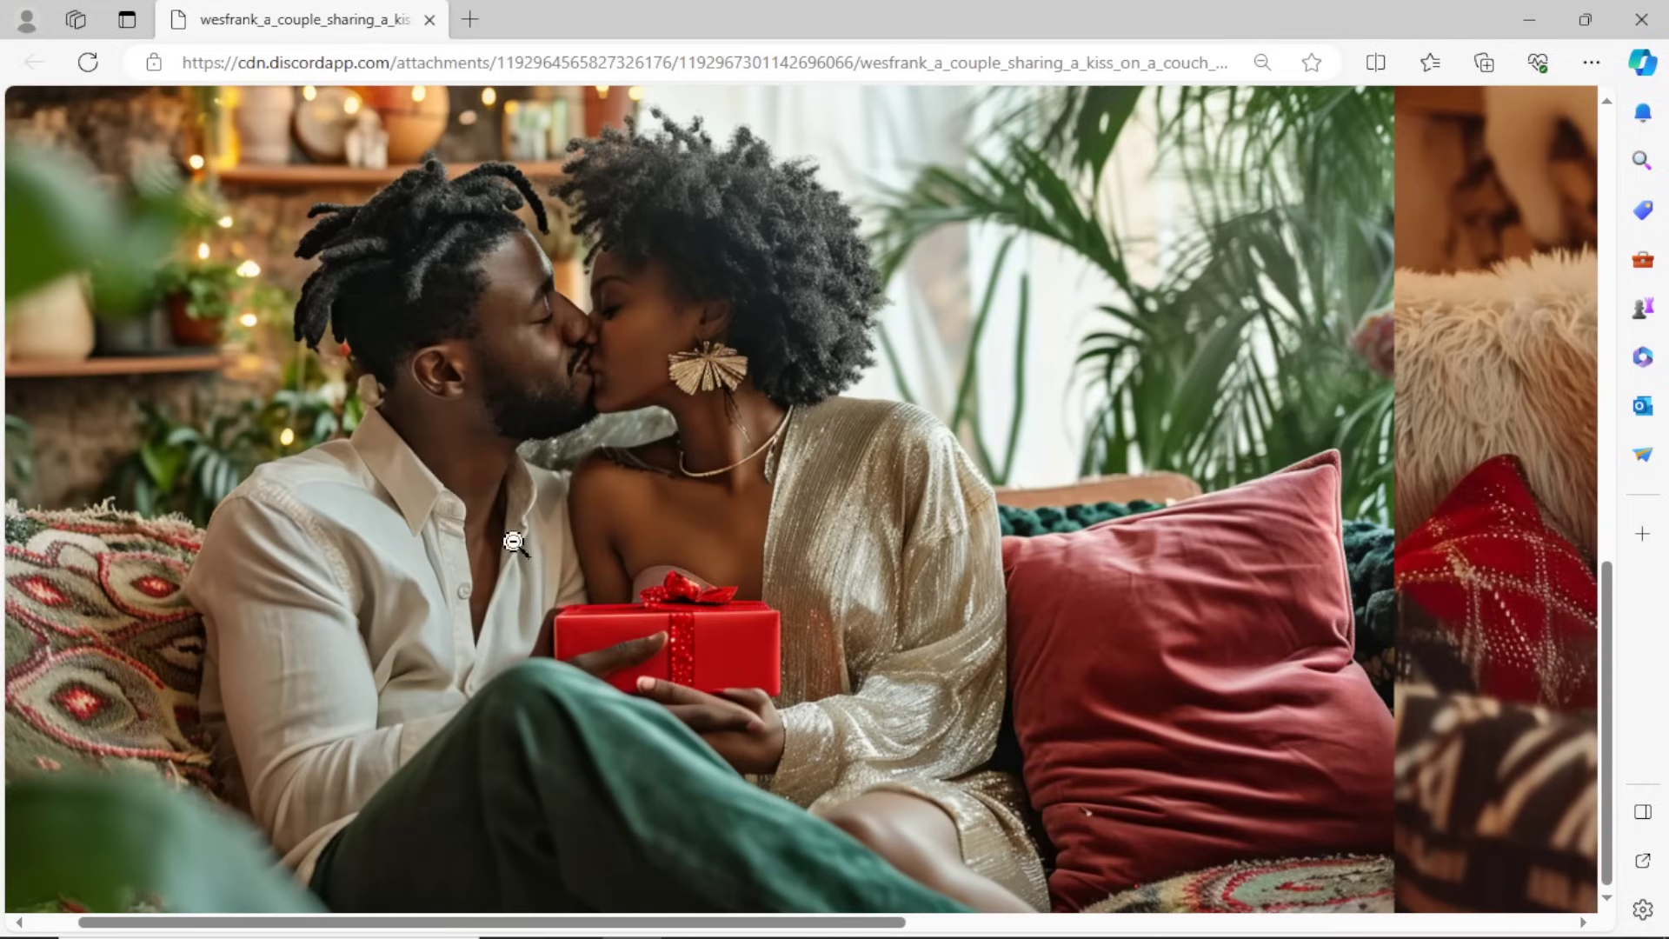
# - Fit the grid back to the window and return to the Midjourney Discord chat
pyautogui.click(1078, 606)
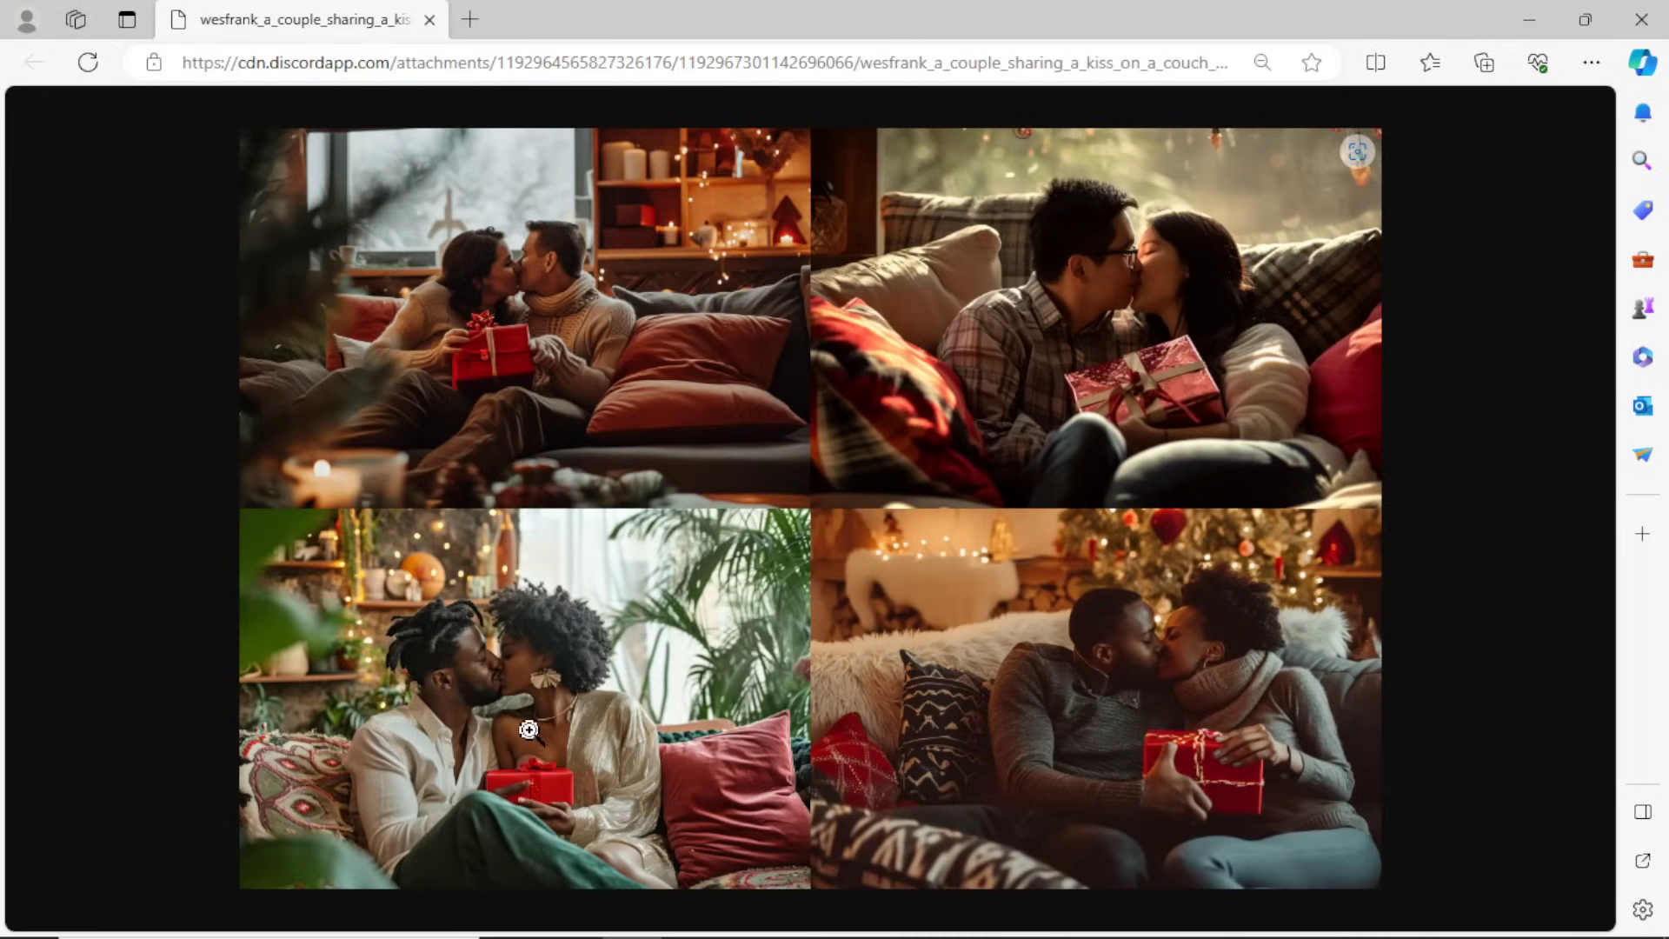
pyautogui.hotkey('alt', 'Tab')
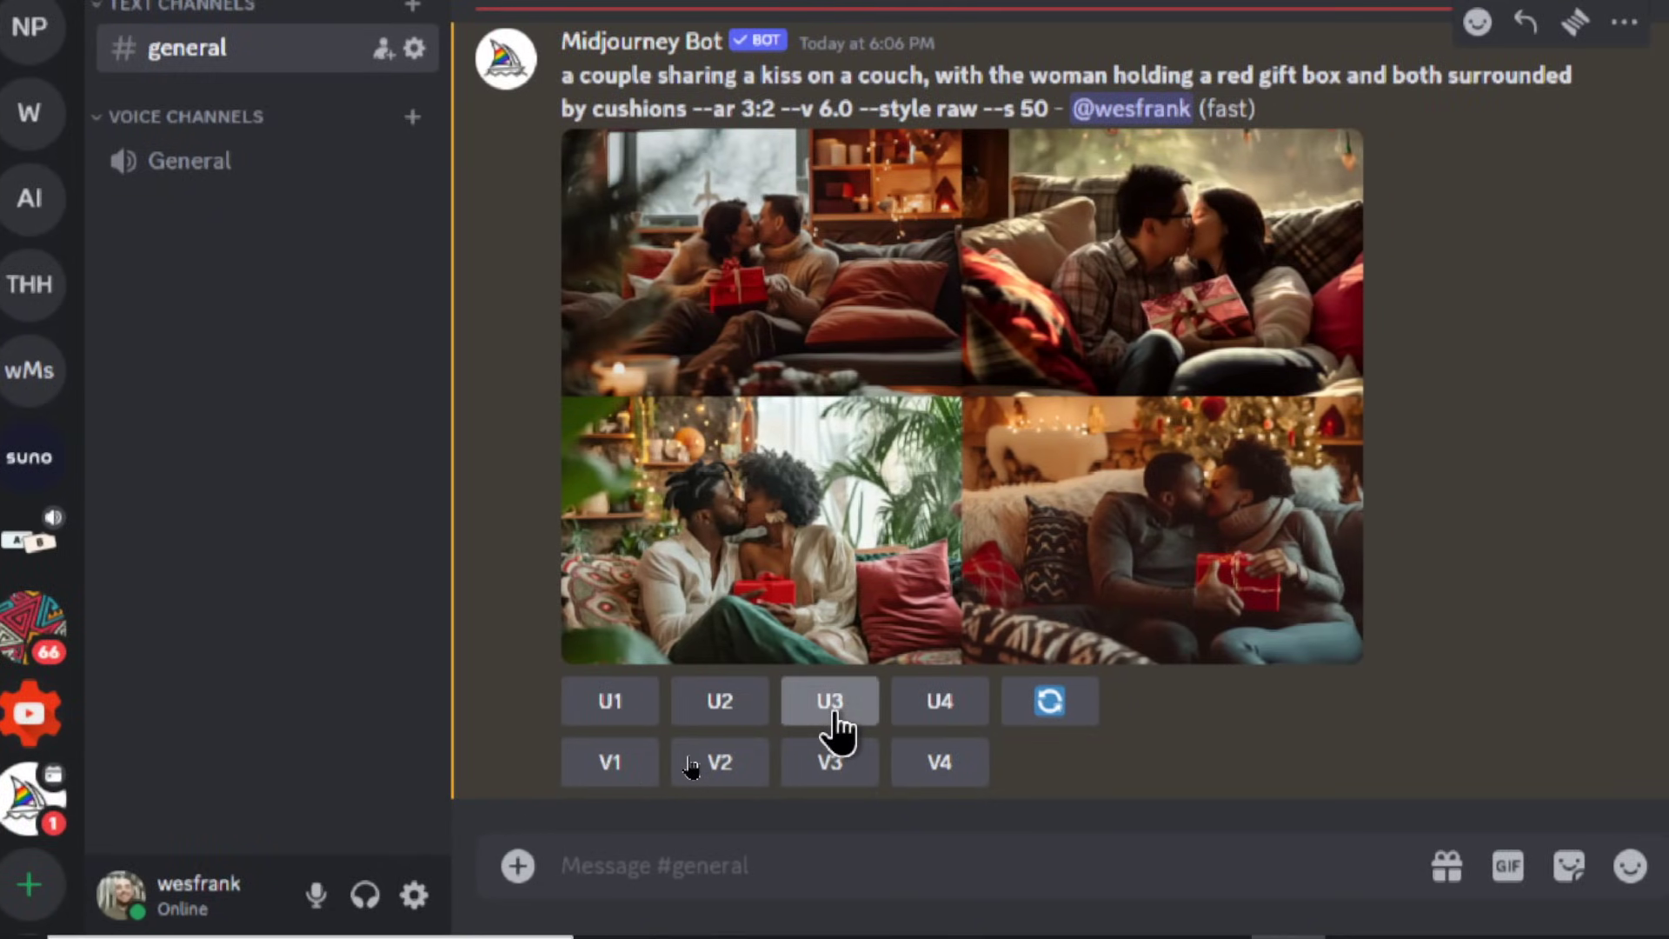
# - Upscale Image #3 of the couple grid with U3
pyautogui.click(833, 722)
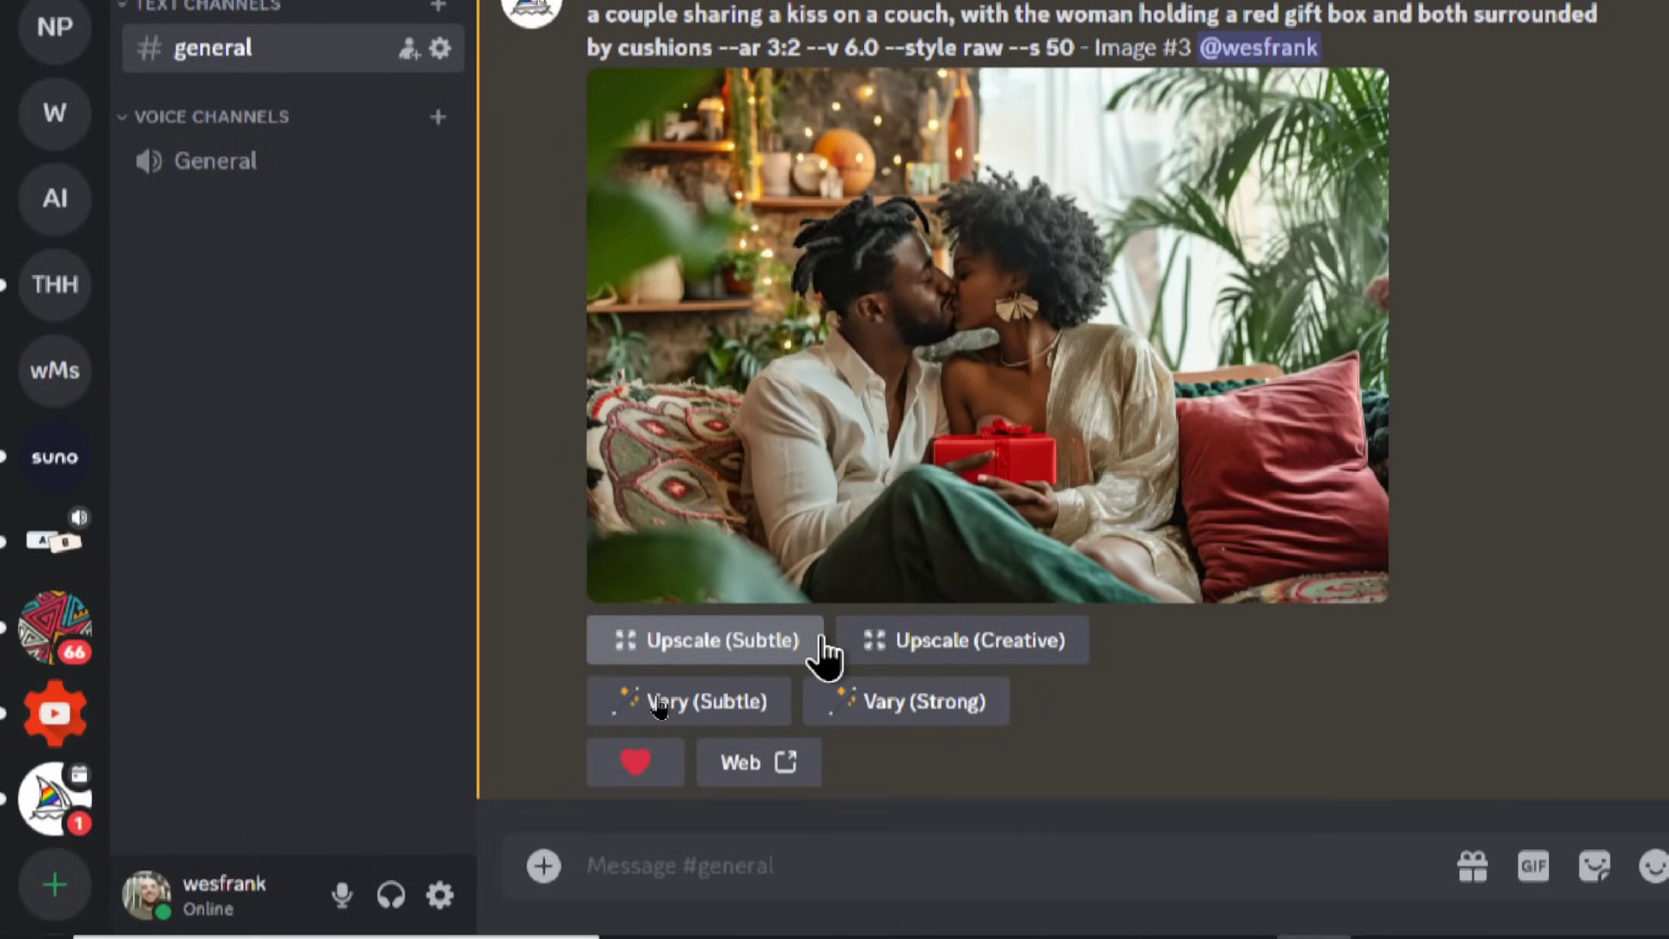
# - Apply an Upscaled (Subtle) upscale to Image #3
pyautogui.click(790, 652)
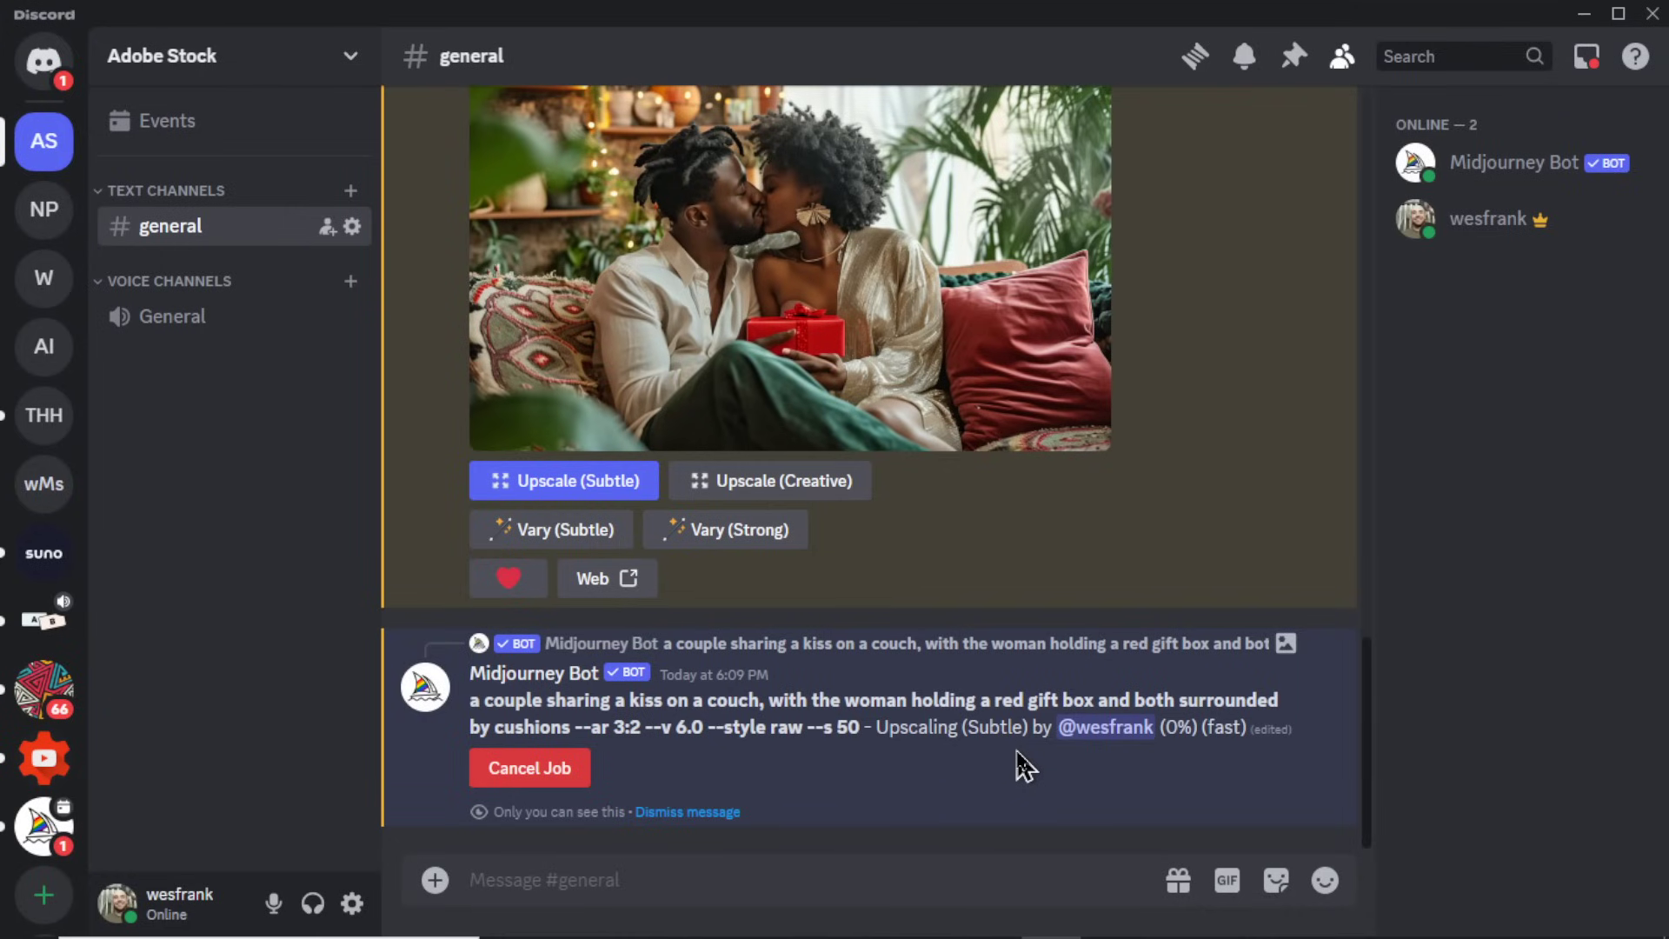
pyautogui.scroll(3, 900, 584)
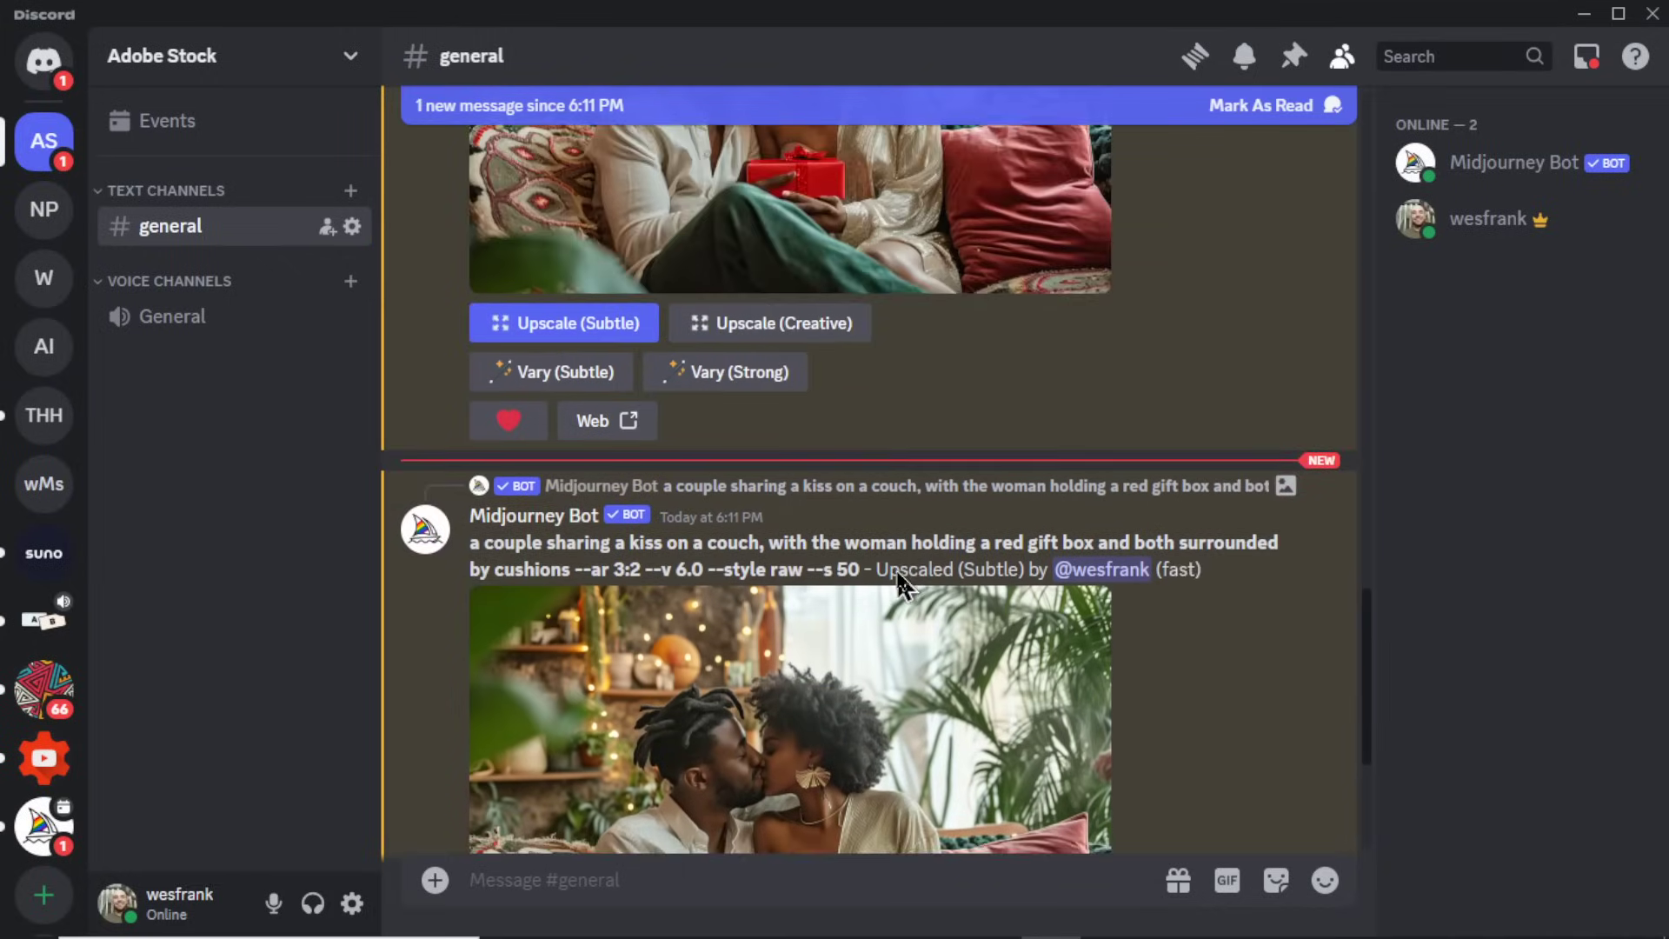
pyautogui.scroll(-3, 900, 584)
pyautogui.scroll(7, 913, 604)
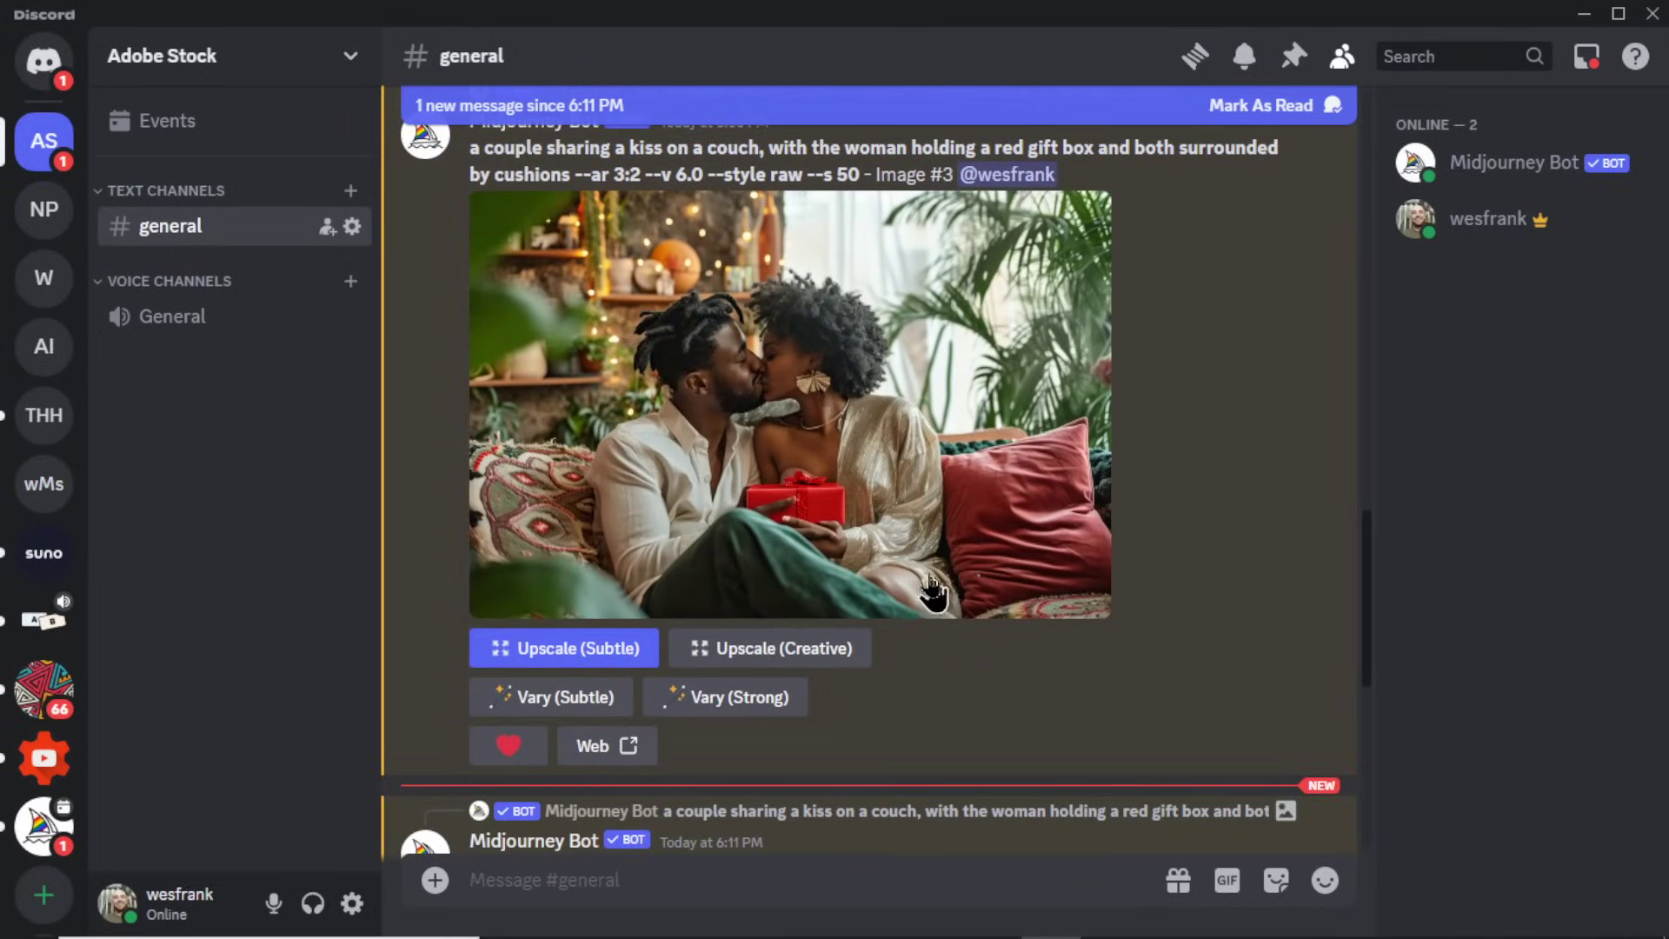
pyautogui.scroll(-7, 930, 591)
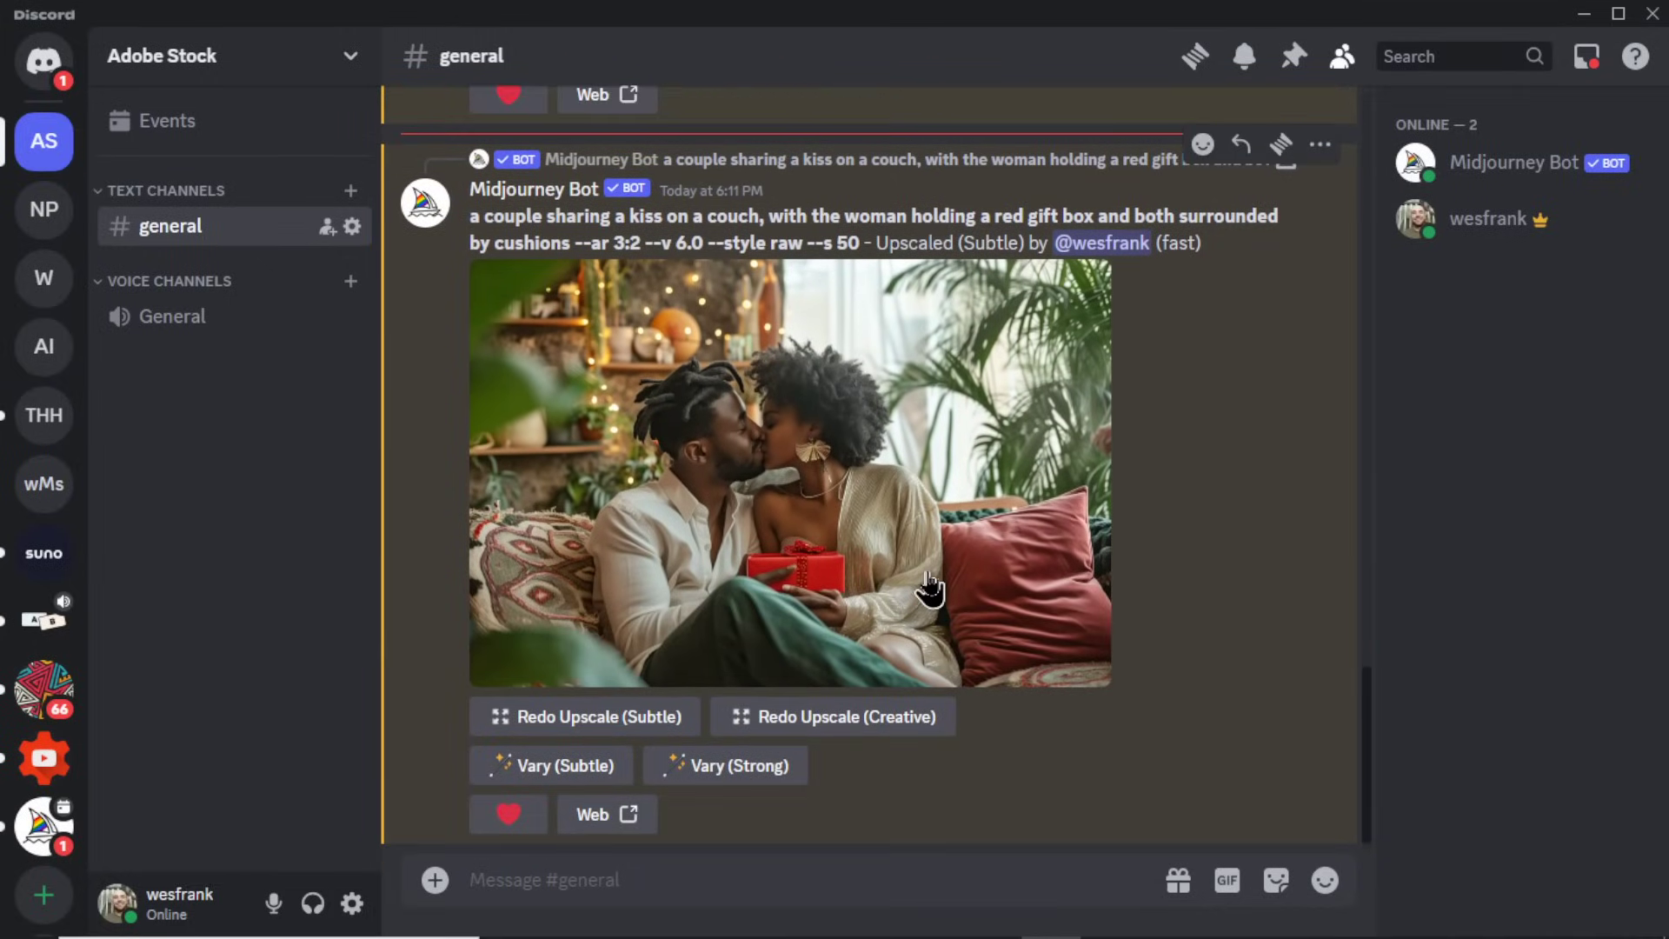
# - Save the enlarged upscaled couple image to the computer
pyautogui.click(820, 539)
pyautogui.rightClick(930, 427)
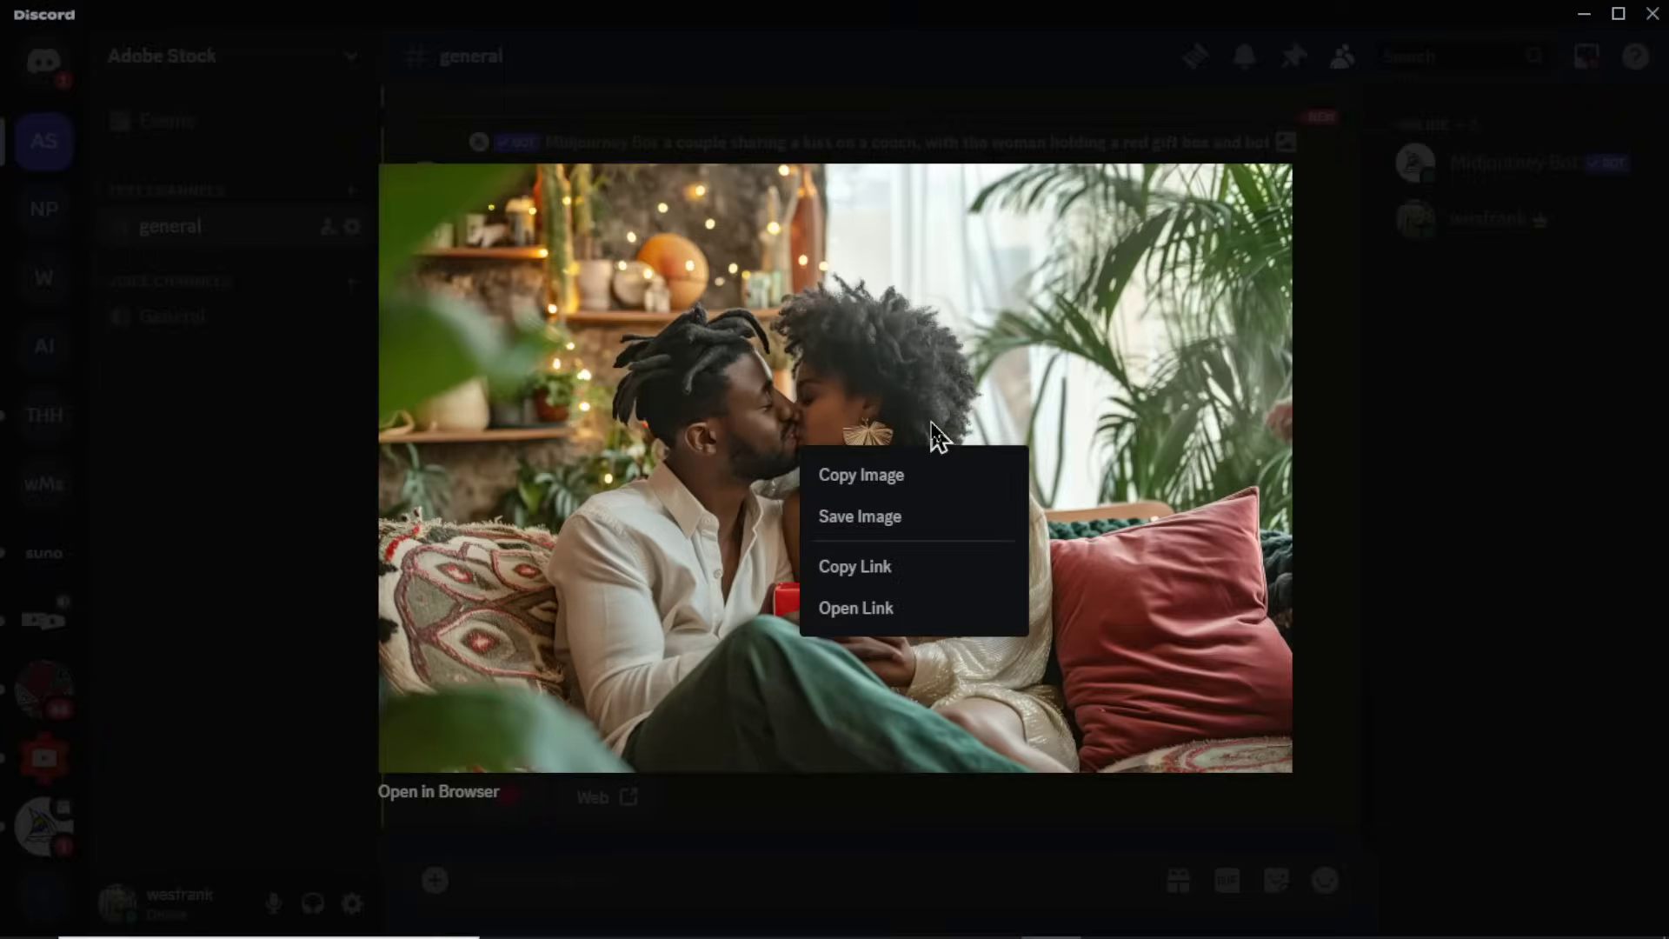
pyautogui.click(929, 521)
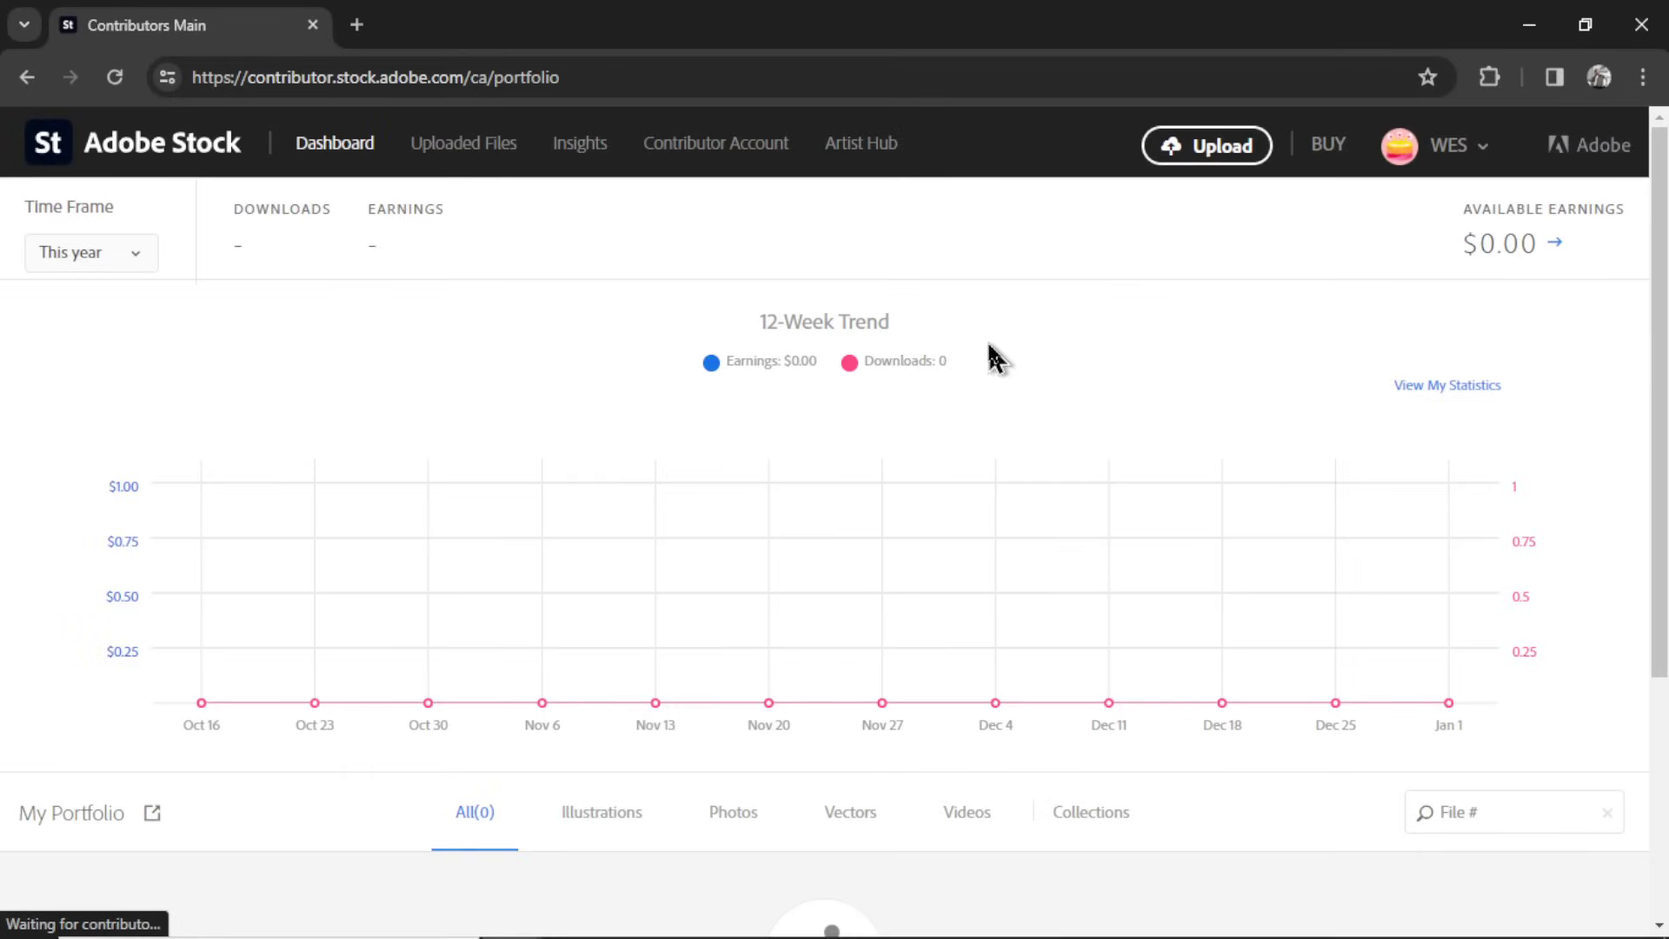
# - Upload the saved couple image to Adobe Stock as a Photo in the People category
pyautogui.click(1228, 154)
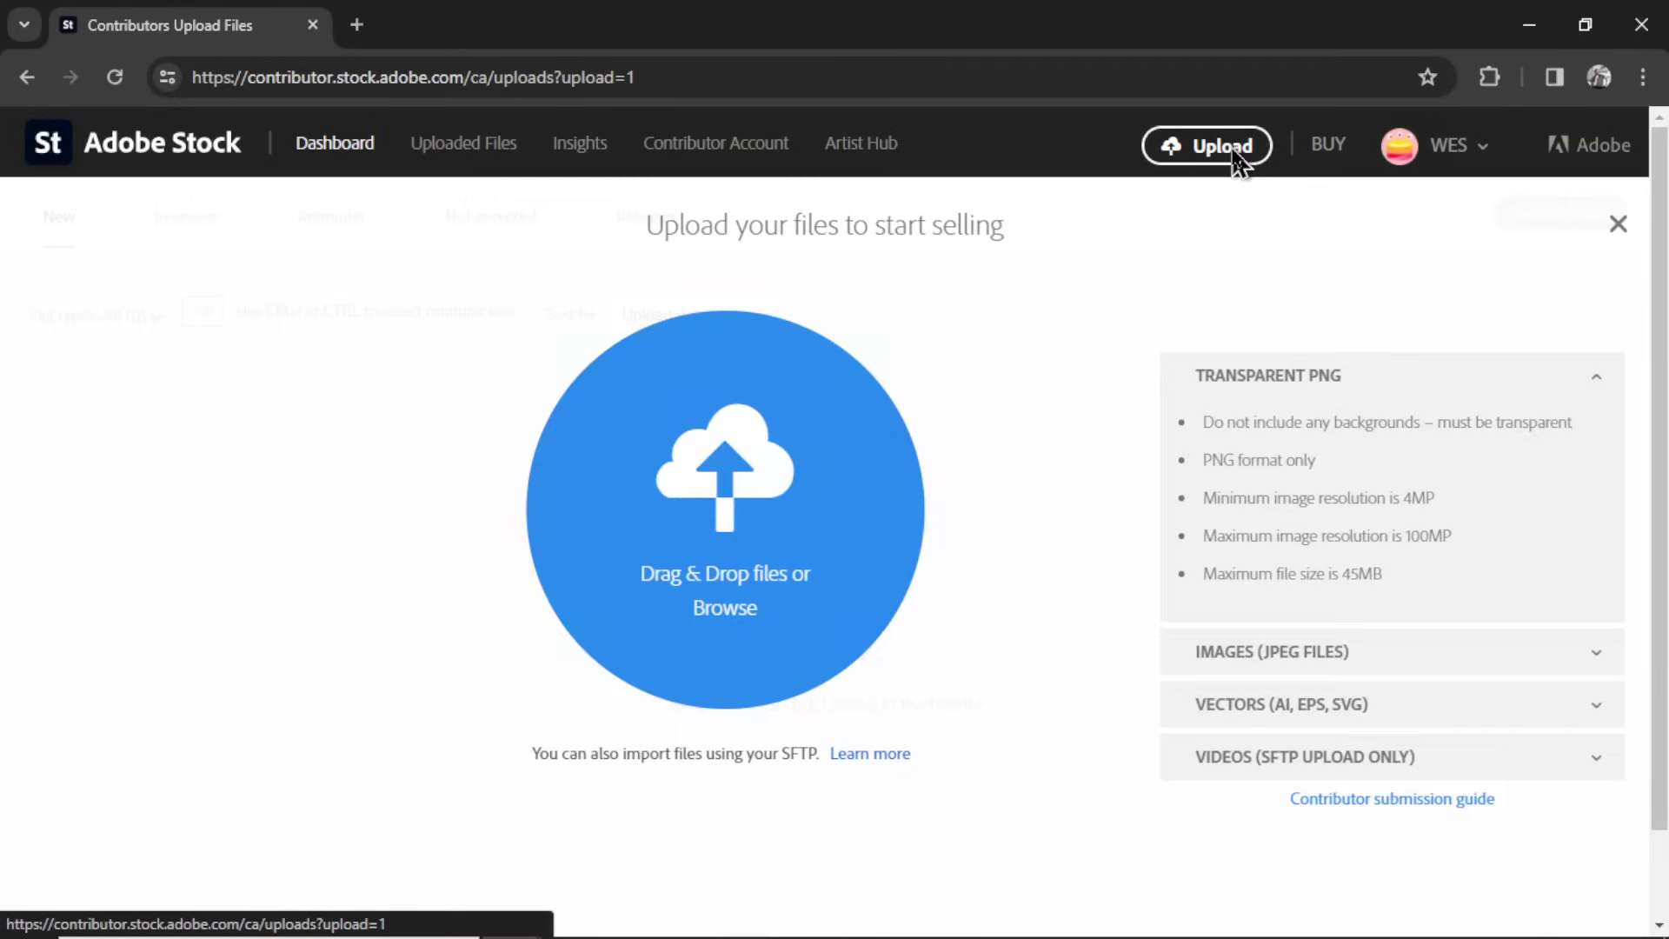
pyautogui.click(743, 623)
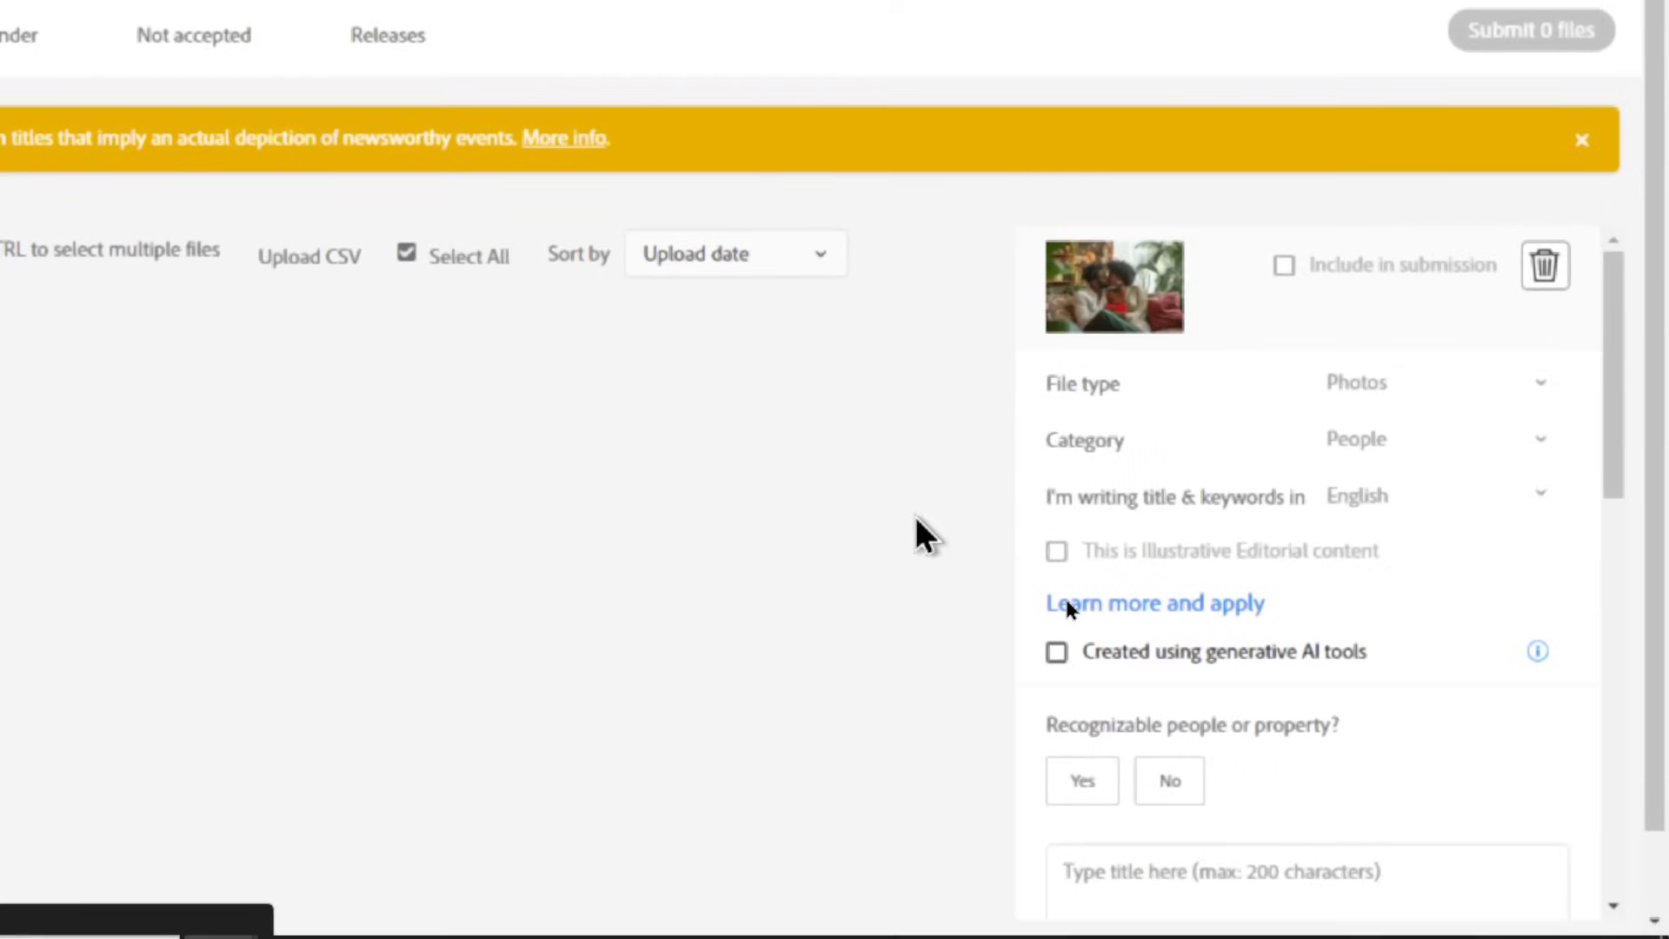
pyautogui.click(1469, 383)
pyautogui.click(1483, 478)
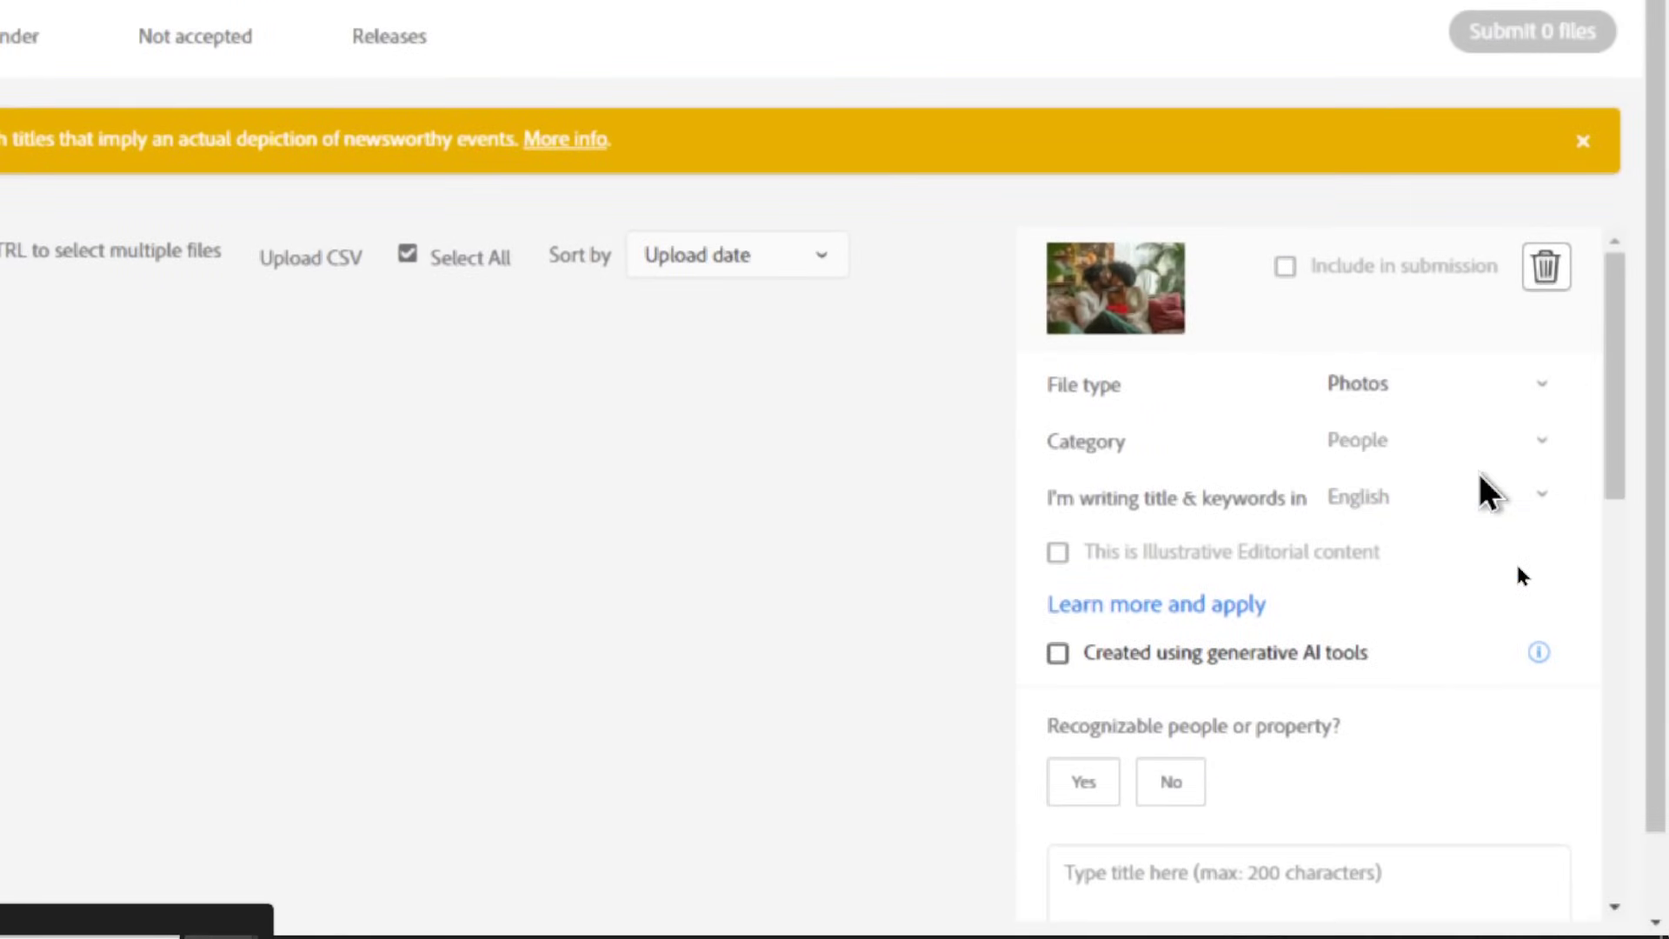
pyautogui.click(1484, 456)
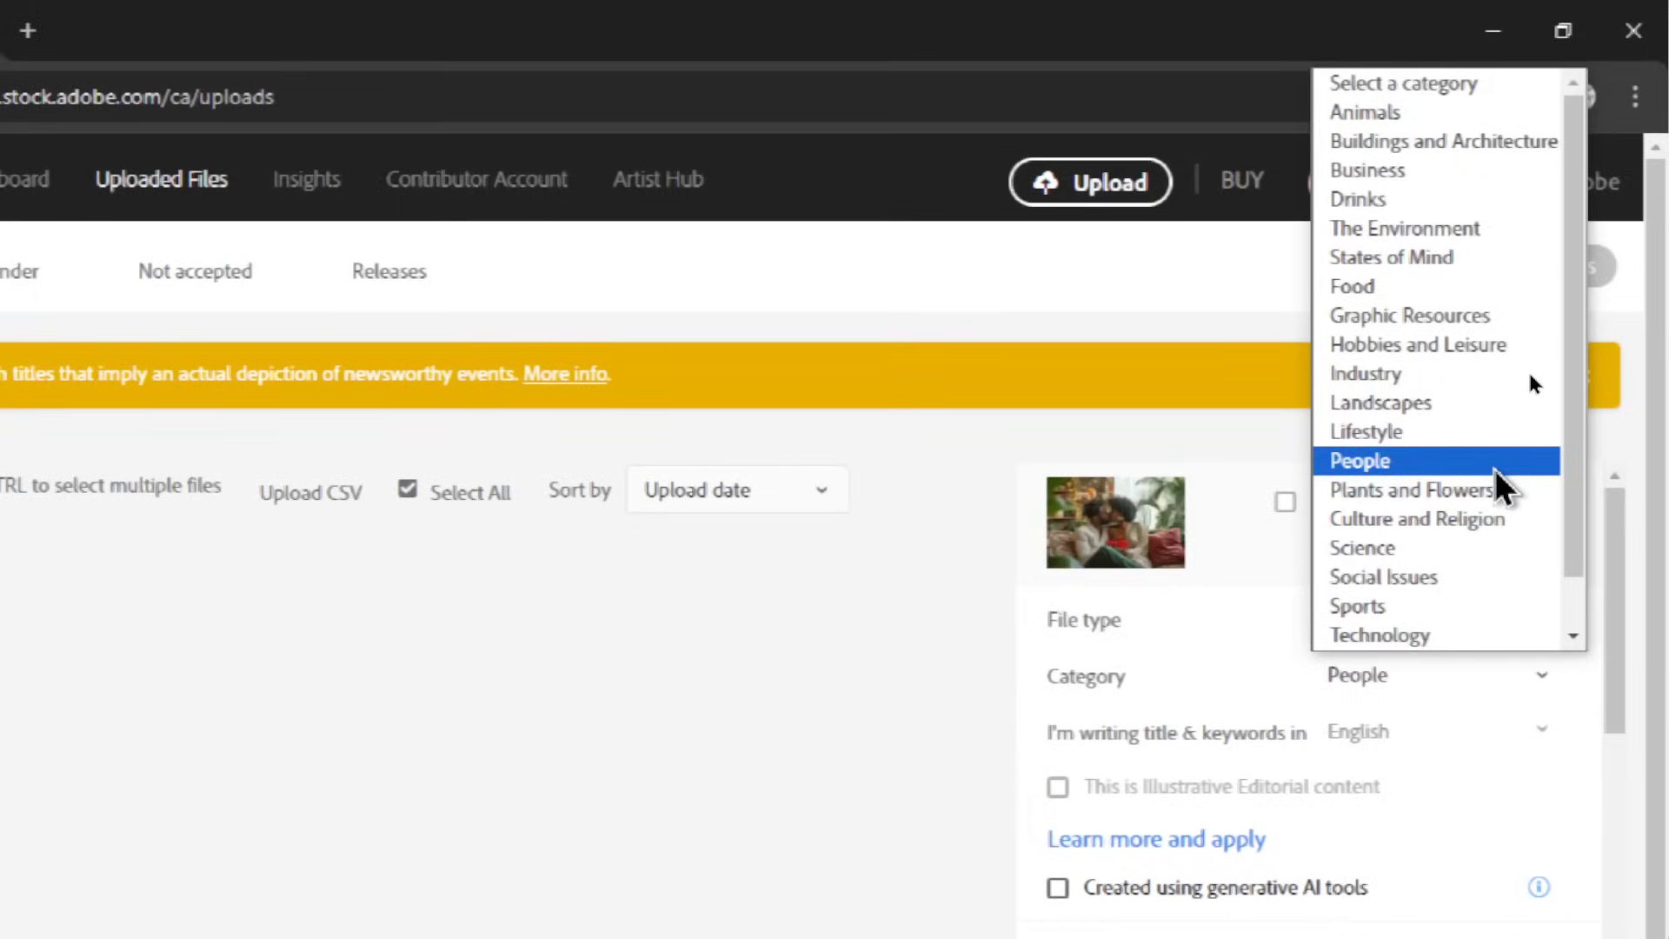
pyautogui.click(1495, 468)
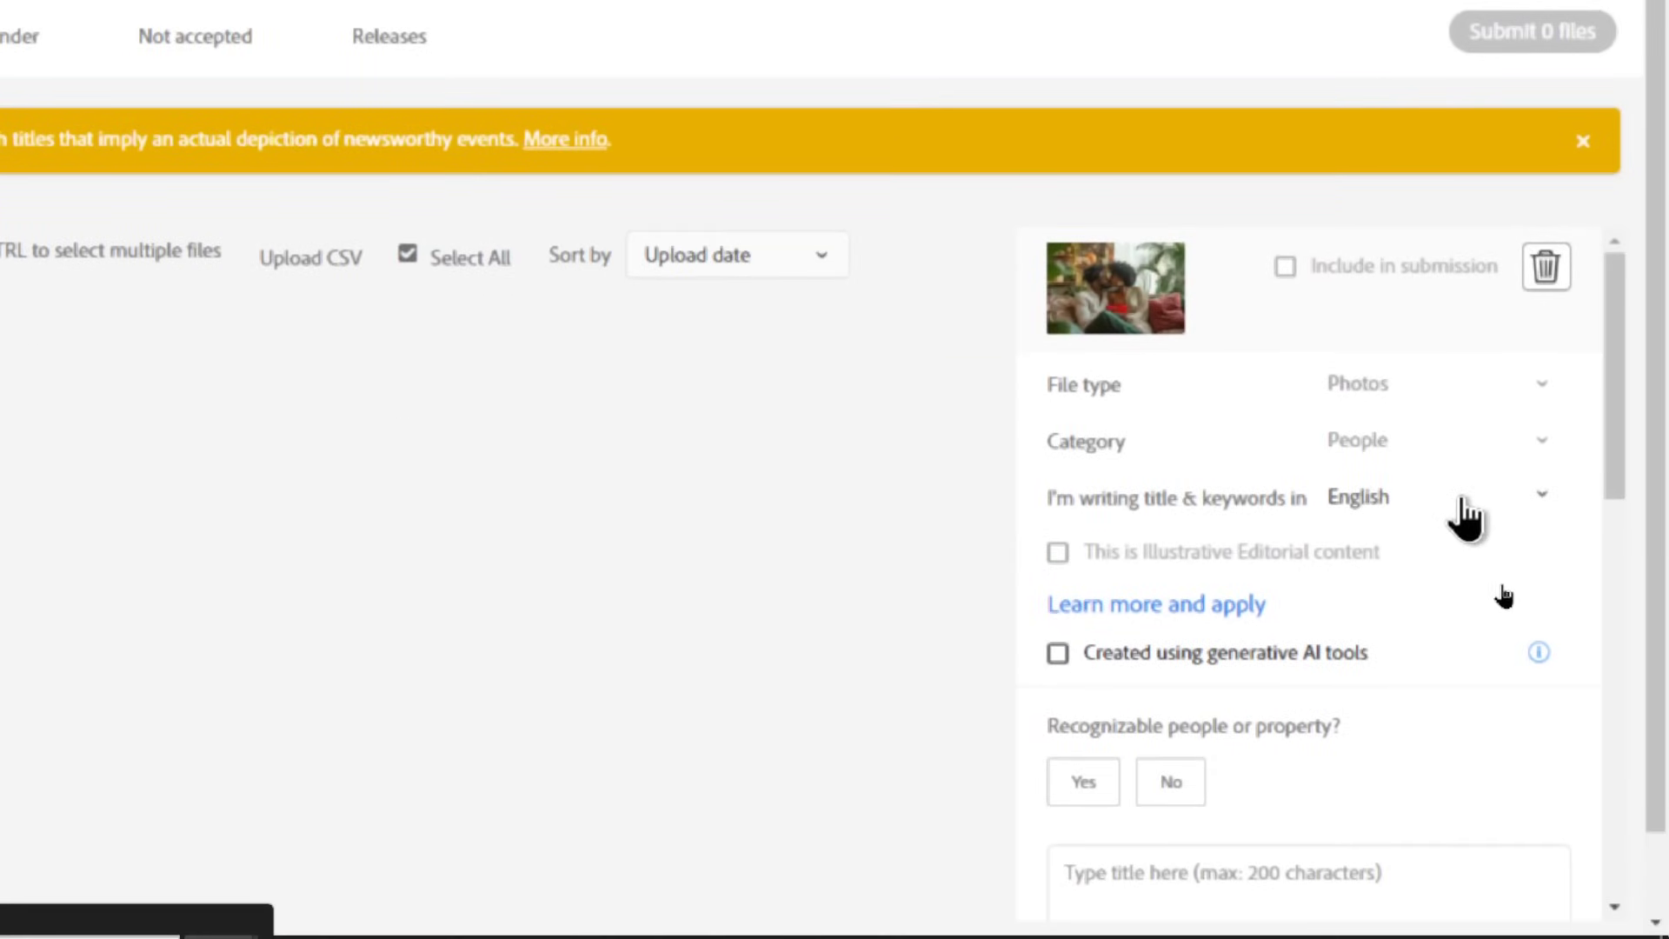
# - Mark the upload as generative-AI made with fictional people and property
pyautogui.scroll(-2, 1130, 513)
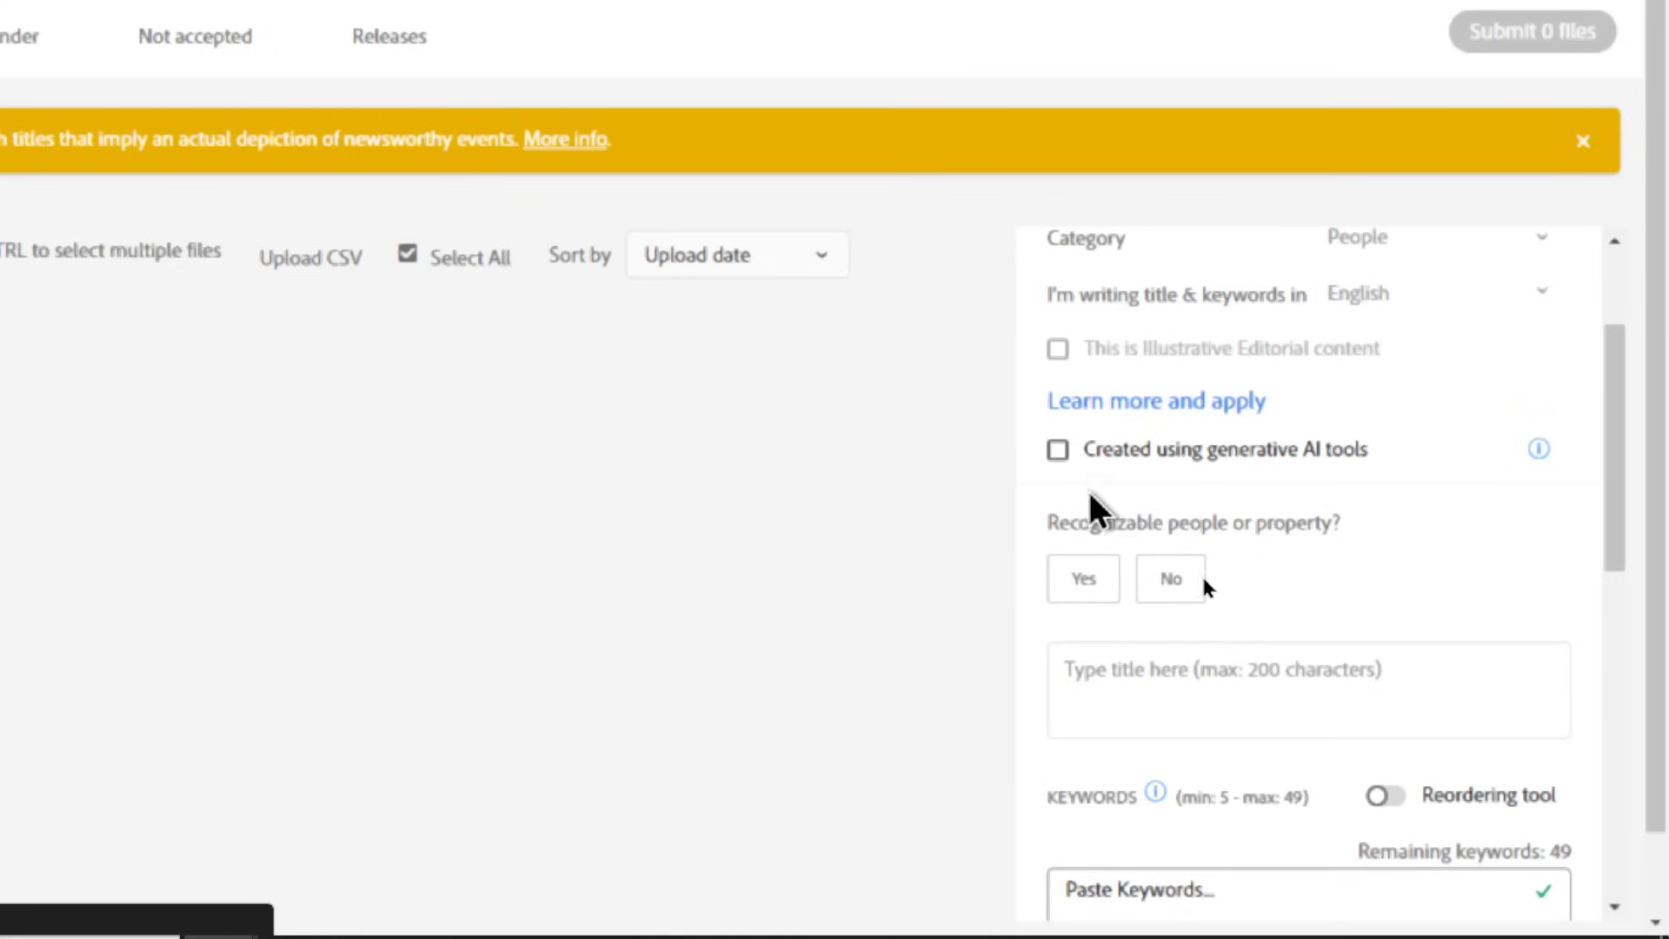
pyautogui.click(1058, 472)
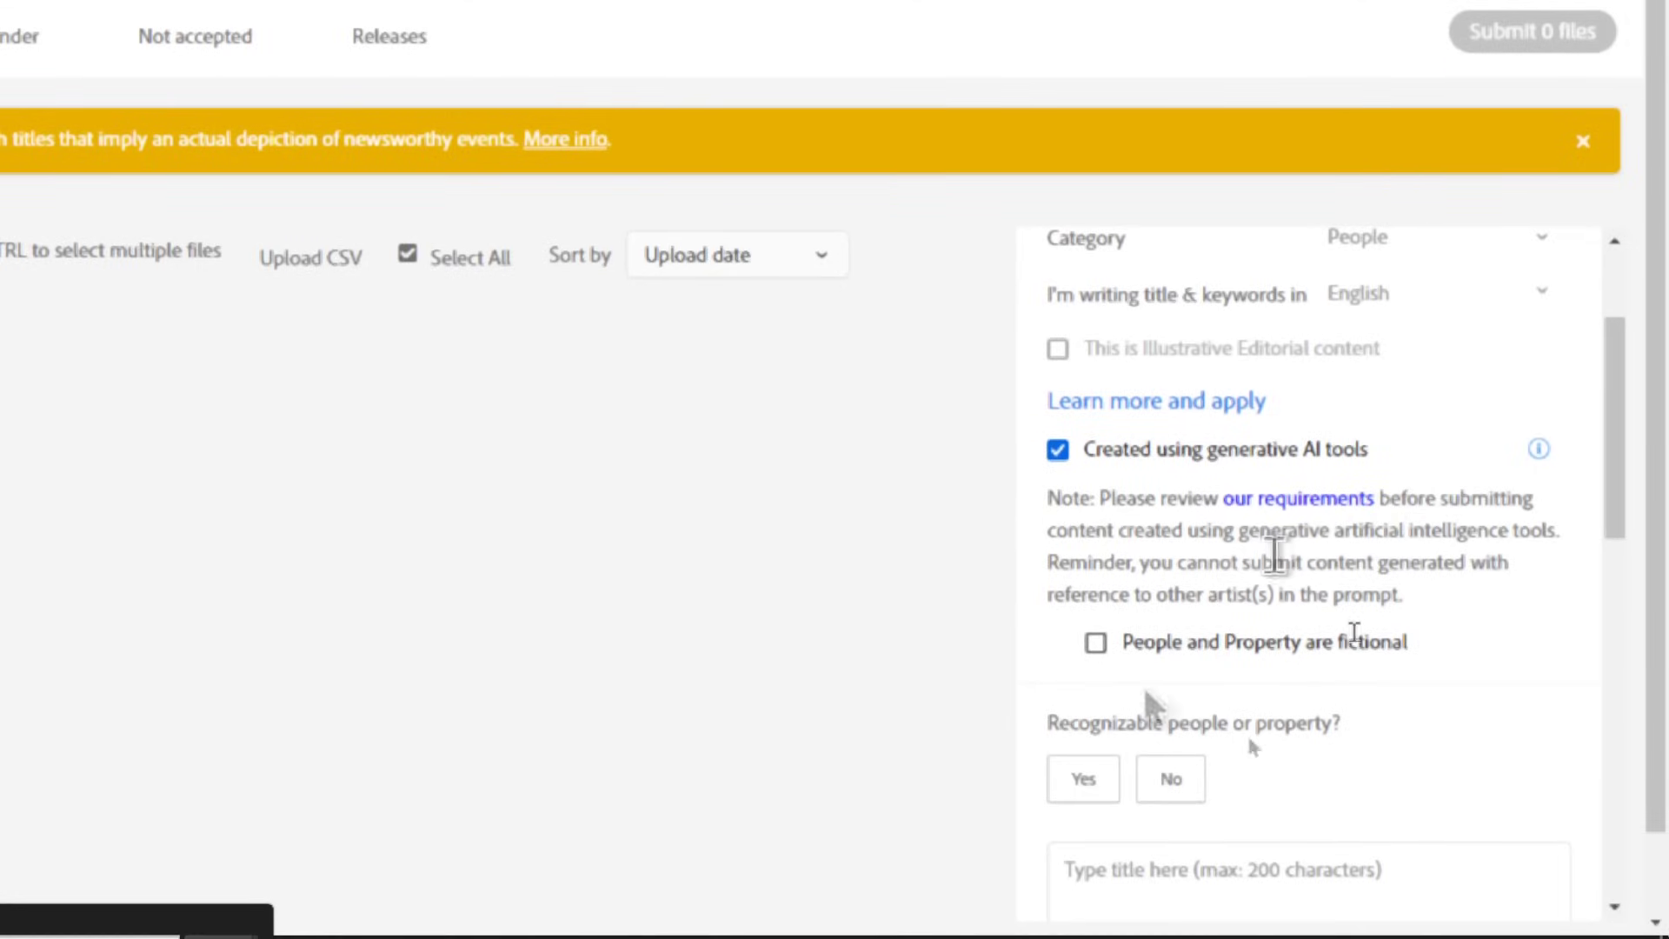
pyautogui.click(1095, 643)
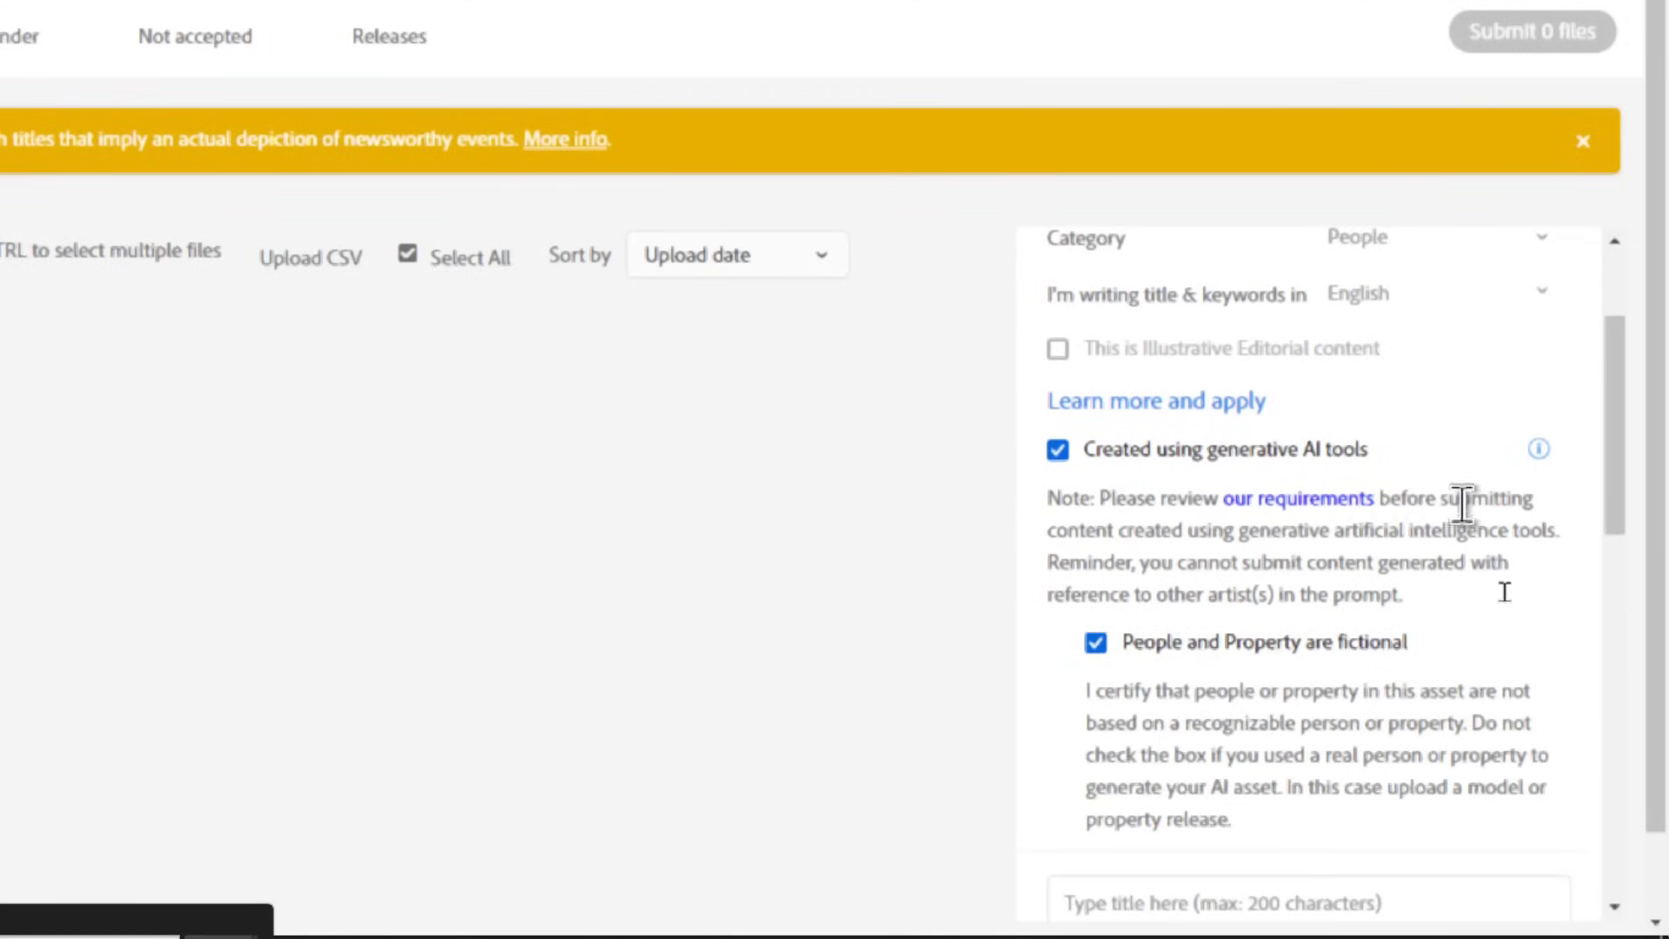
# - Paste the Midjourney couple-kissing-on-the-couch prompt into the upload's Title field
pyautogui.scroll(-4, 1403, 589)
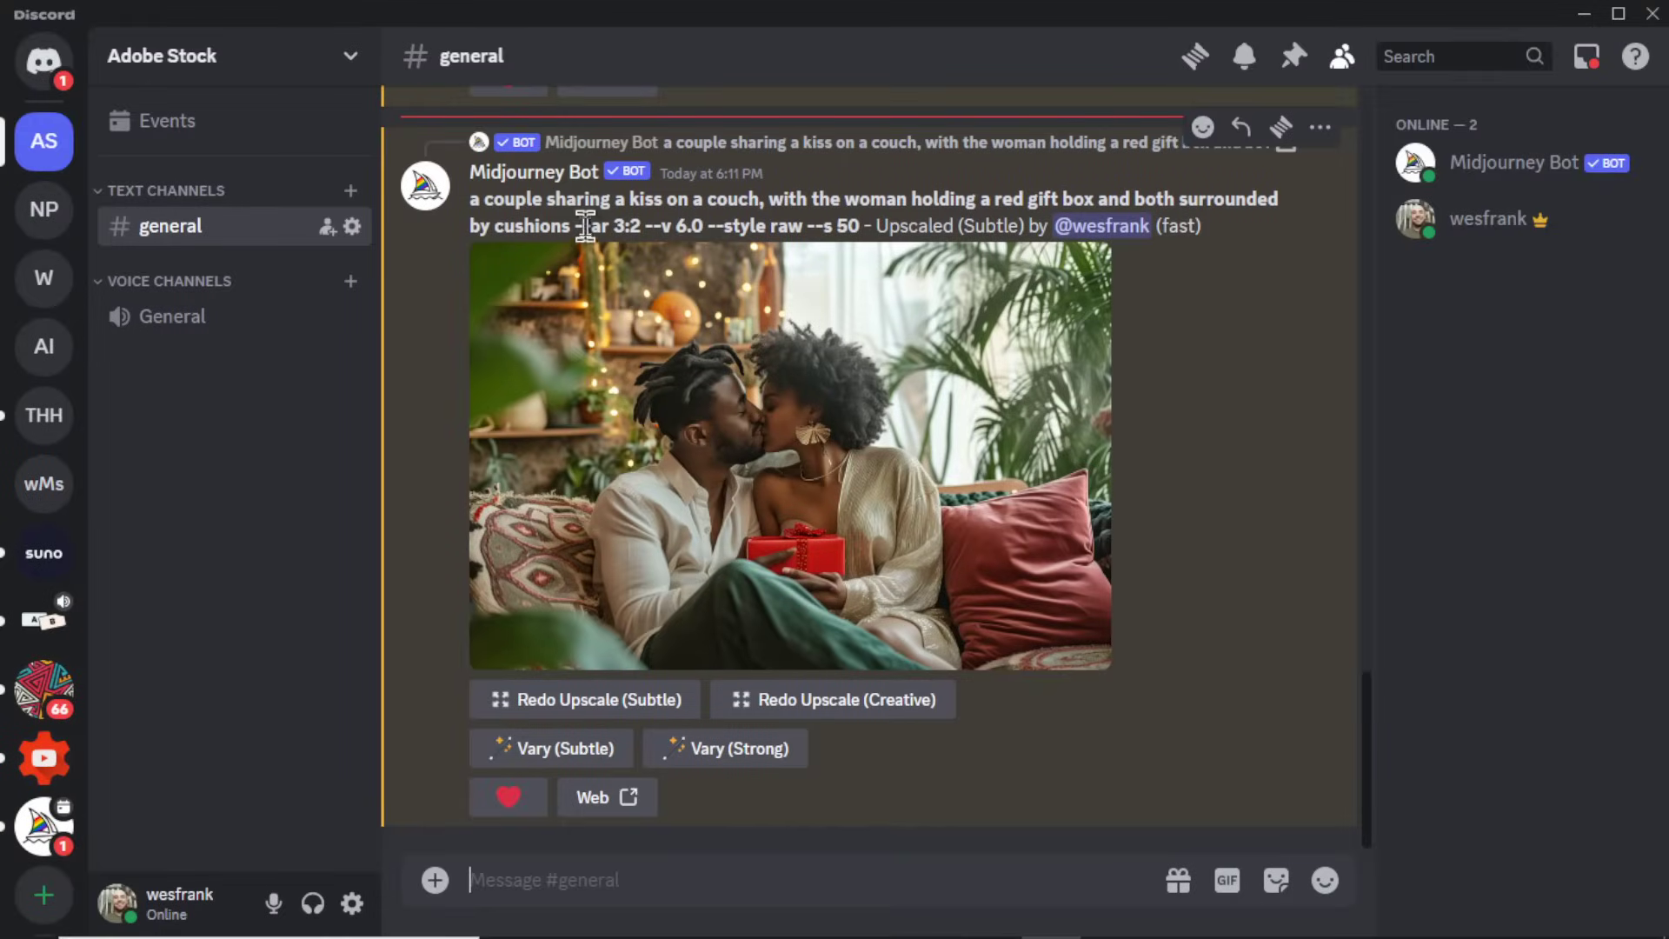
pyautogui.moveTo(573, 226); pyautogui.dragTo(474, 200)
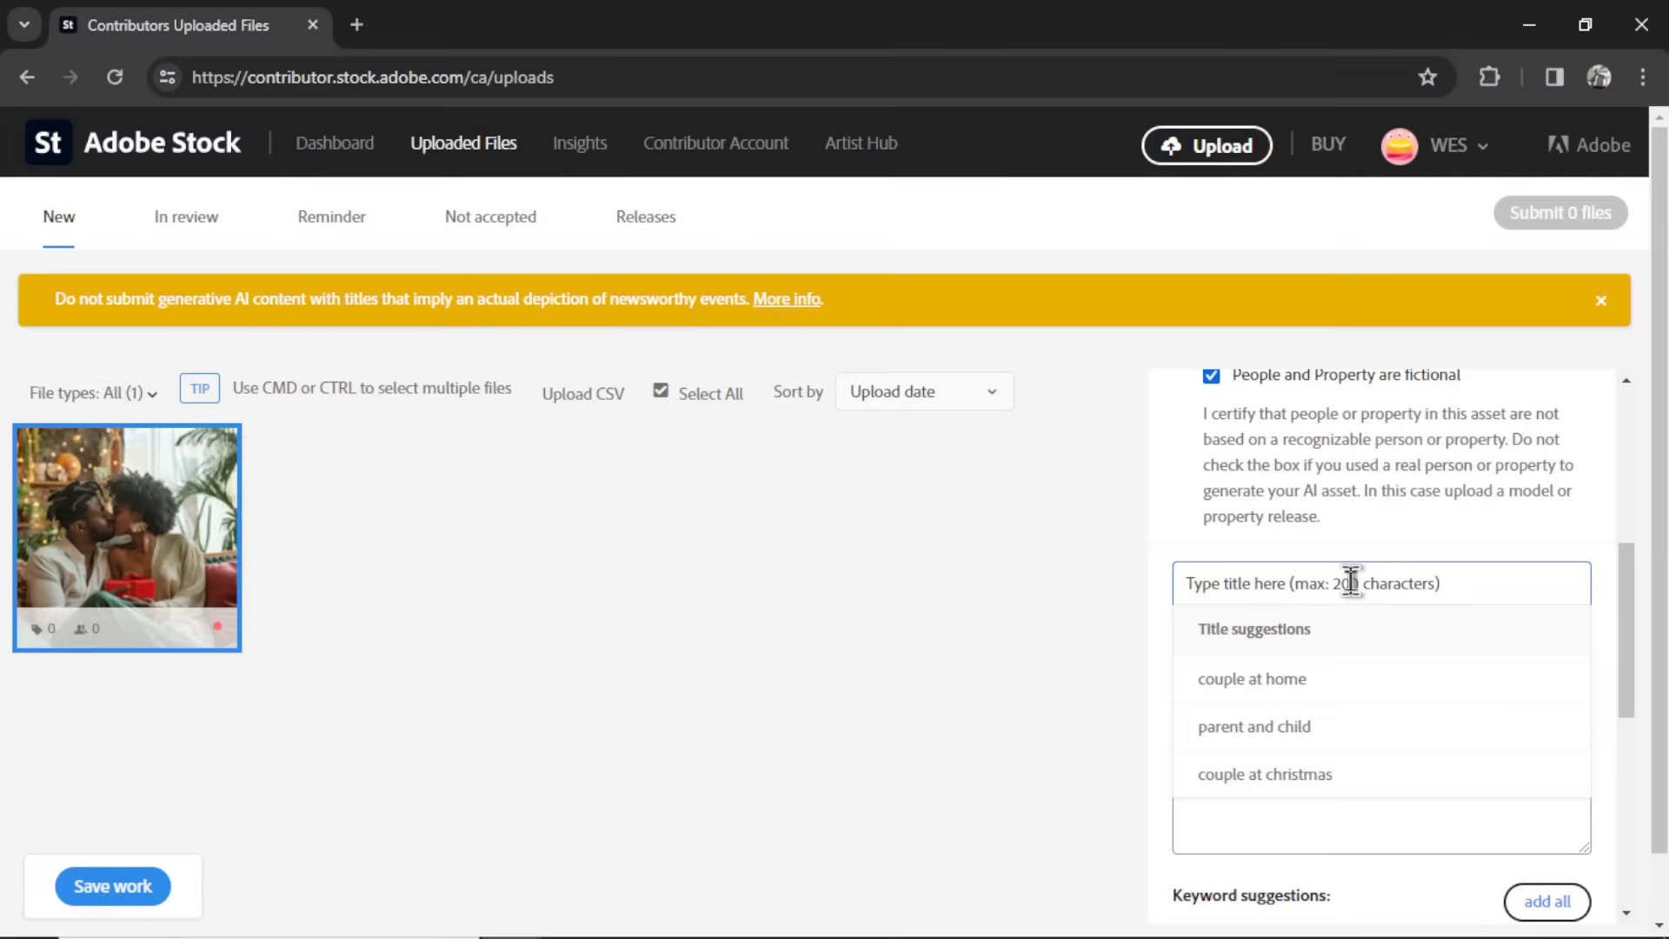
pyautogui.write('a couple sharing a kiss on a couch, with the woman holding a red gift box and both surrounded by cushions')
pyautogui.scroll(-3, 1241, 556)
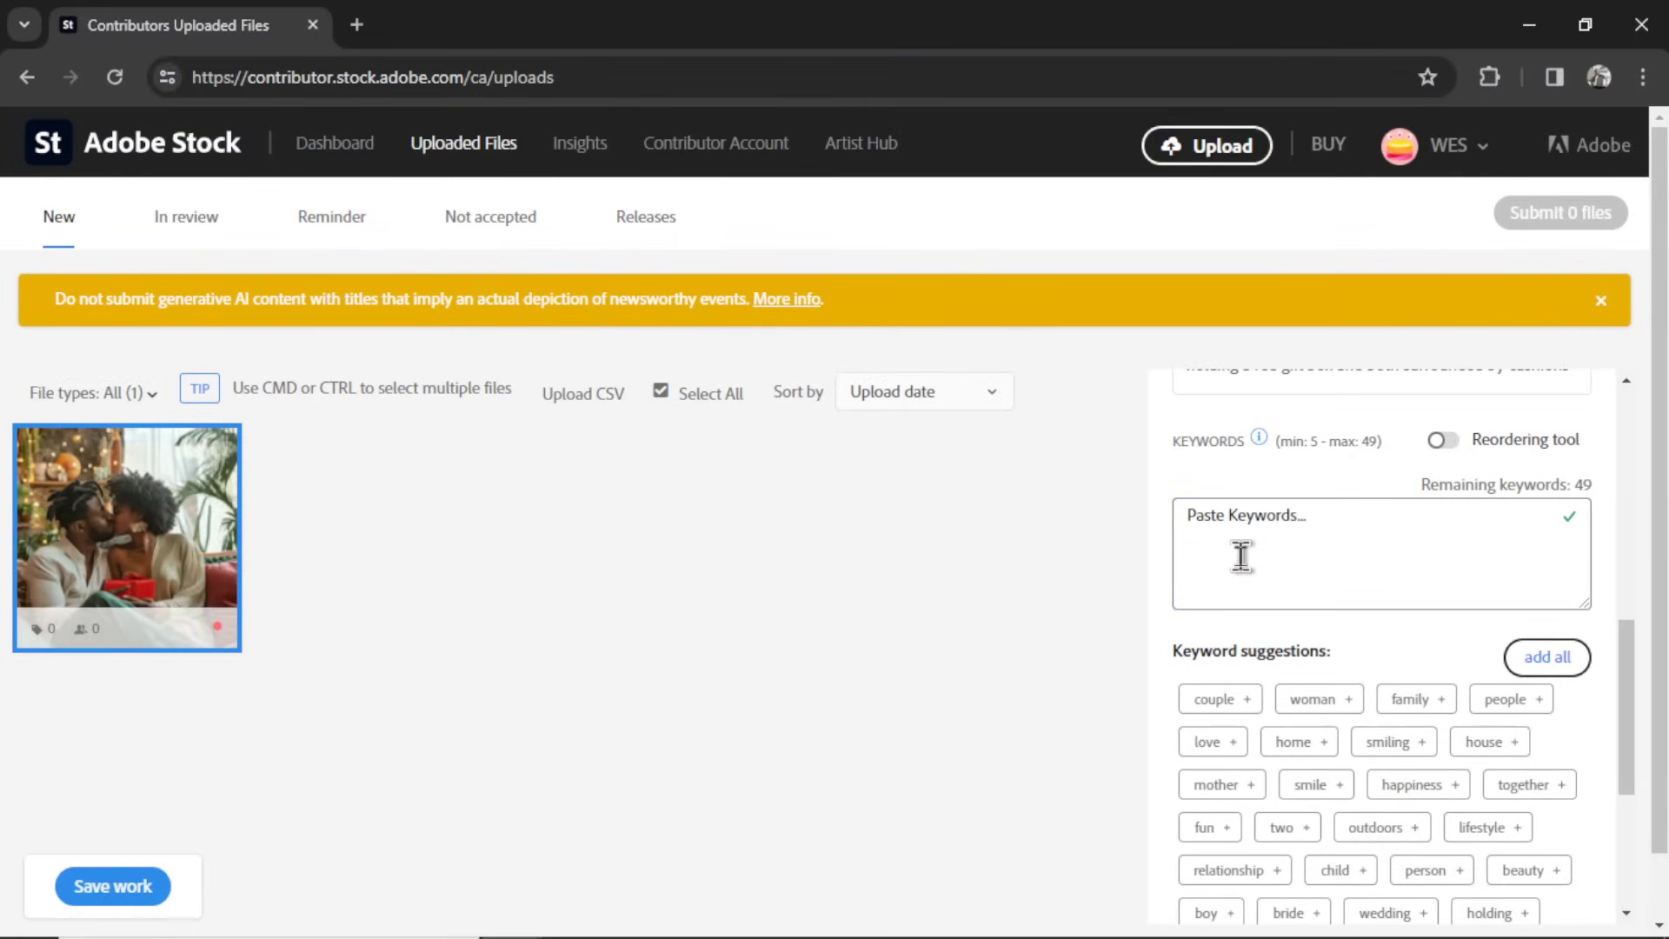
pyautogui.click(1375, 525)
pyautogui.scroll(-1, 1611, 493)
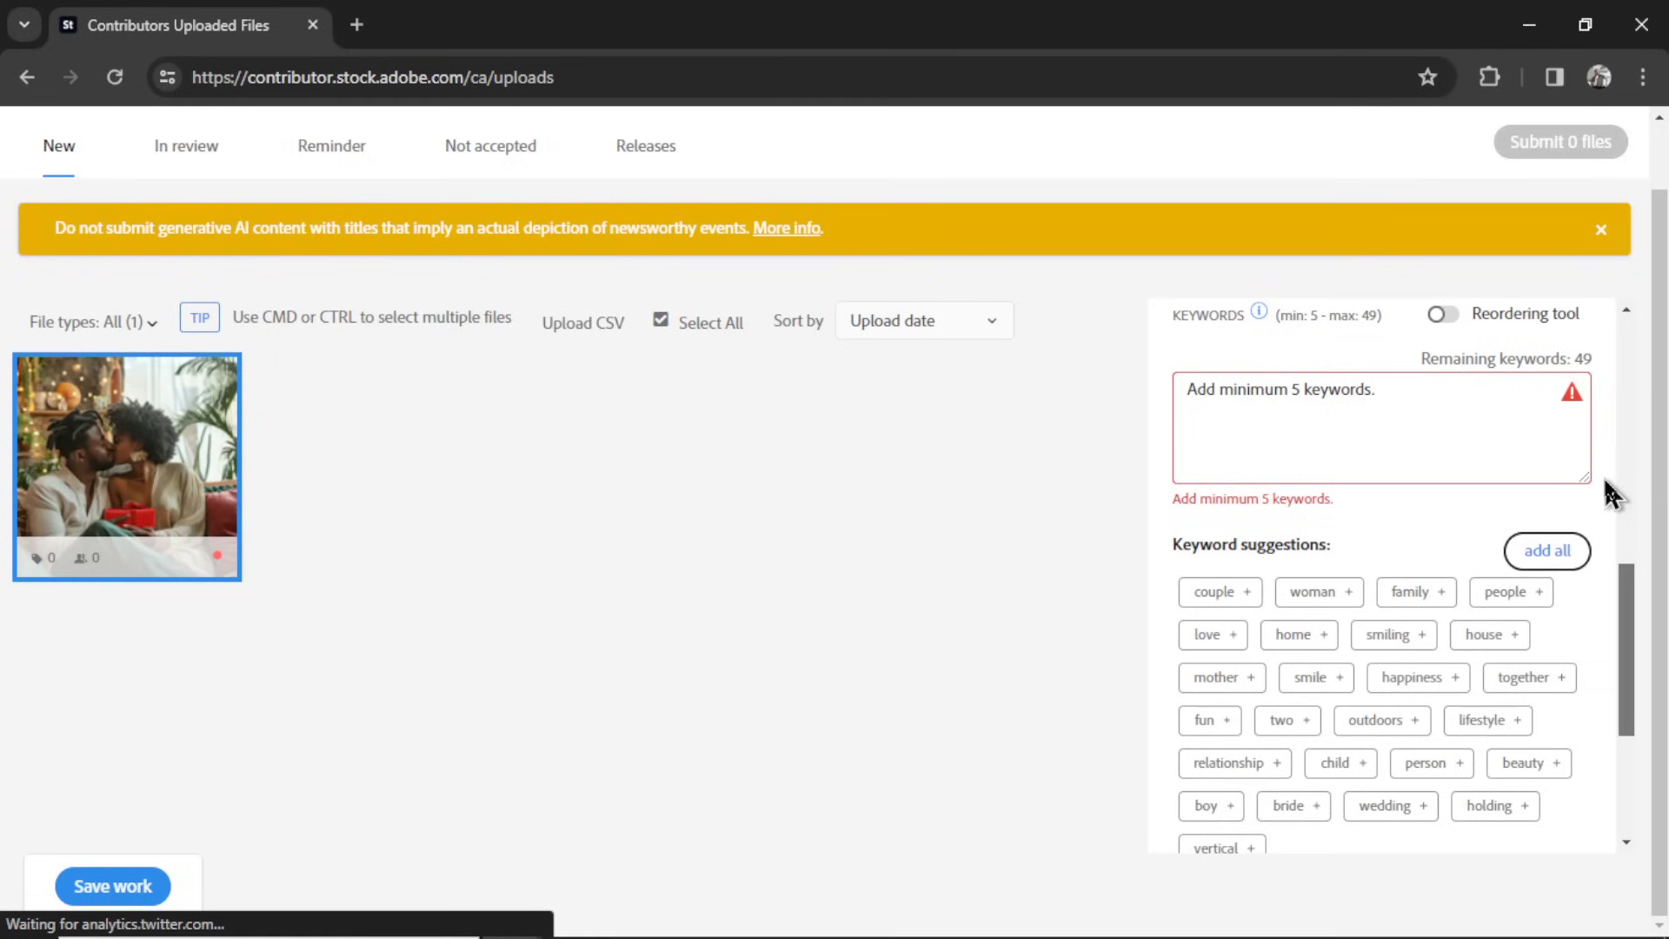
pyautogui.scroll(-1, 1613, 493)
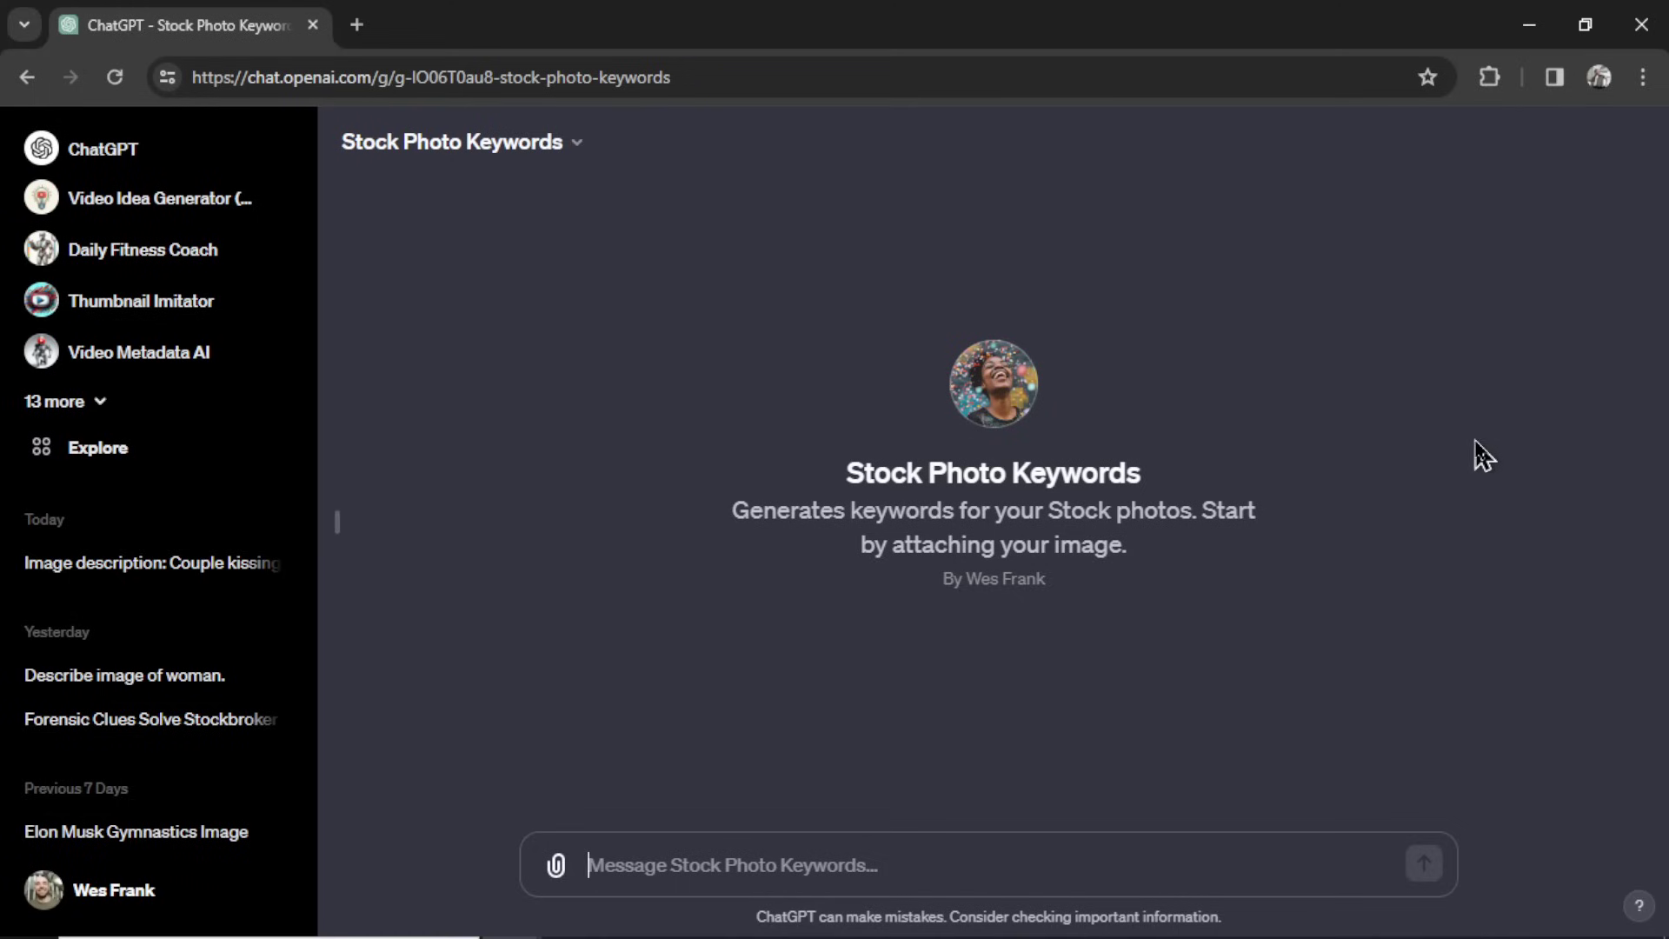
# - Send the saved couple photo to the Stock Photo Keywords GPT for a keyword list
pyautogui.click(557, 865)
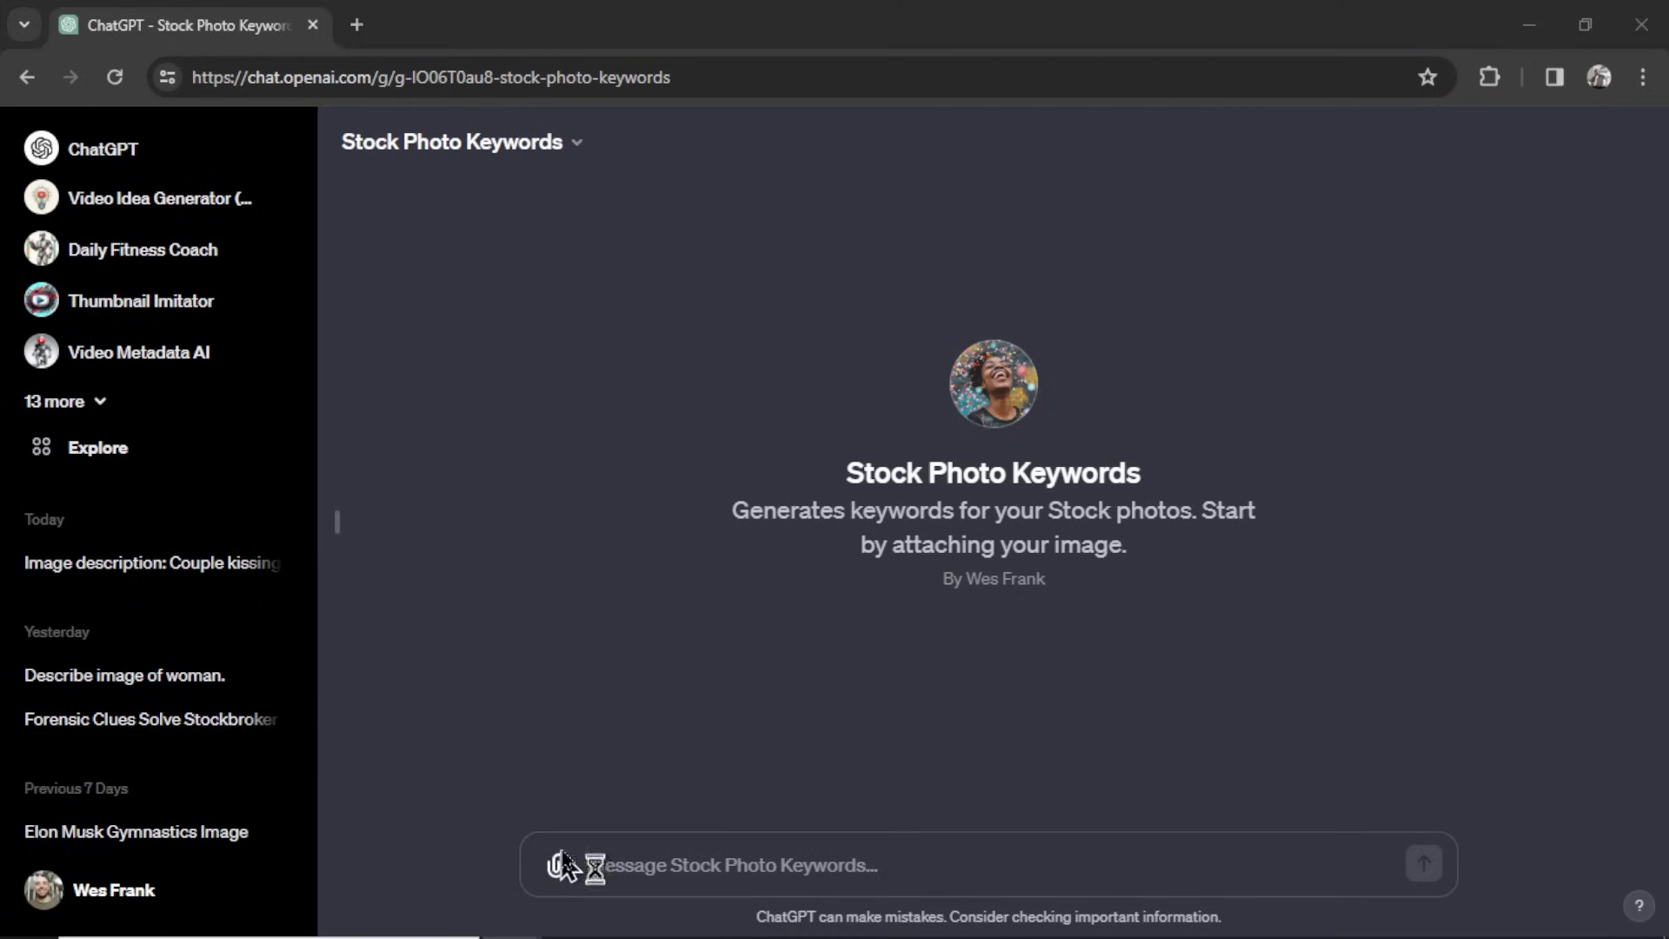
pyautogui.doubleClick(291, 259)
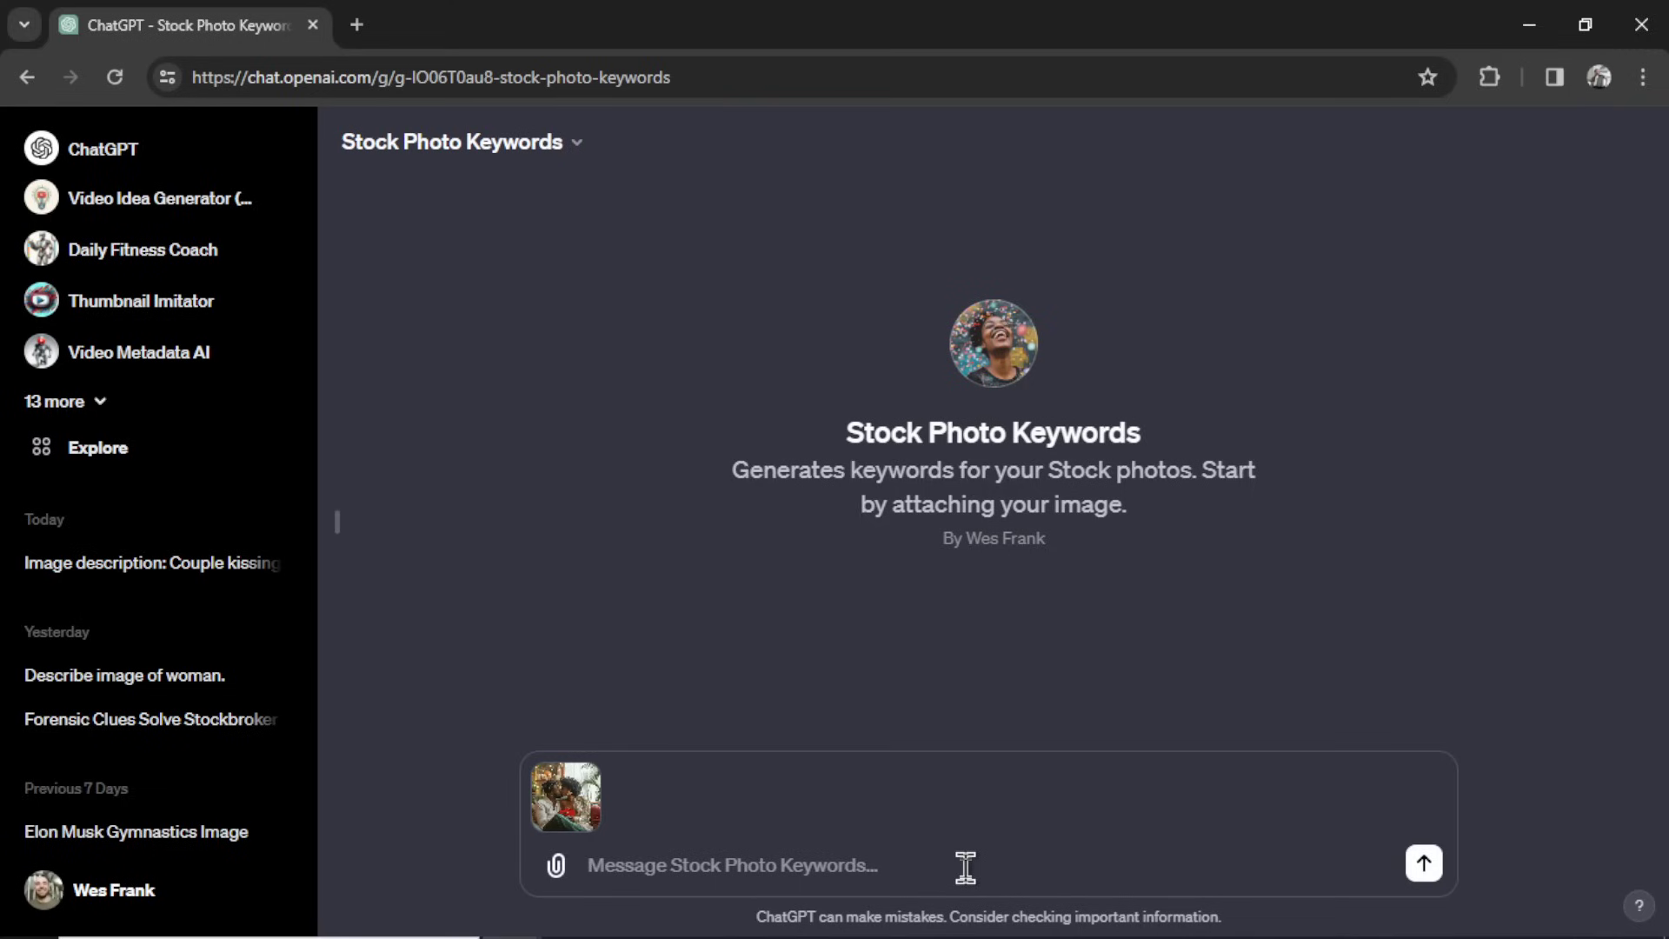
pyautogui.click(1424, 863)
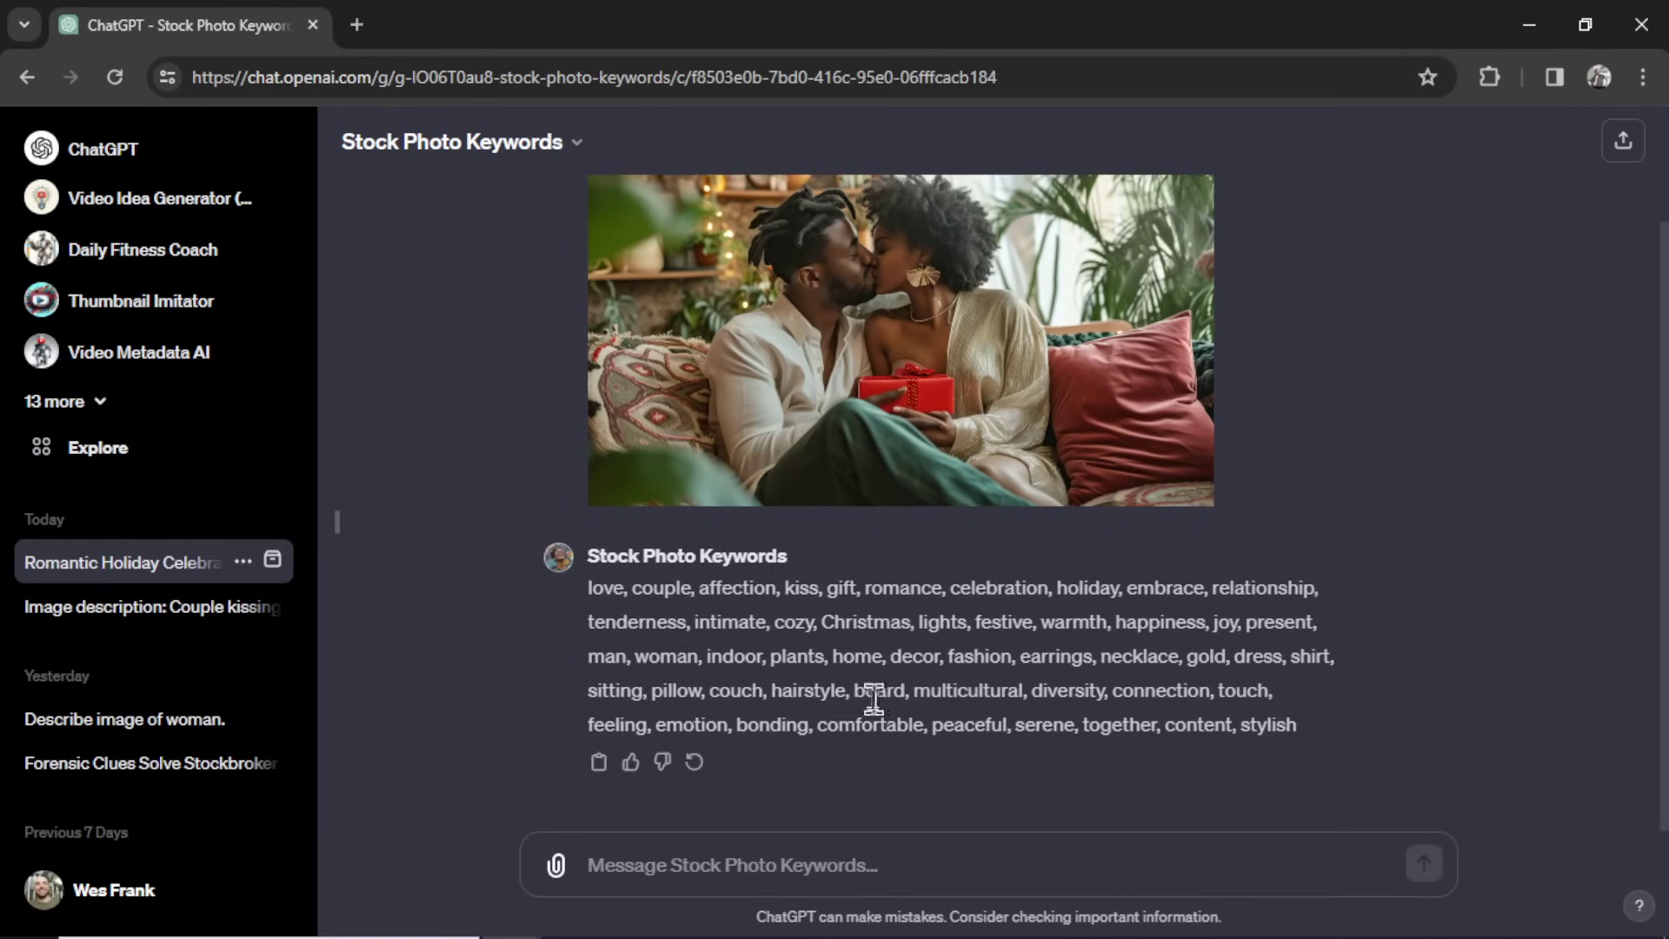
pyautogui.moveTo(826, 632); pyautogui.dragTo(917, 627)
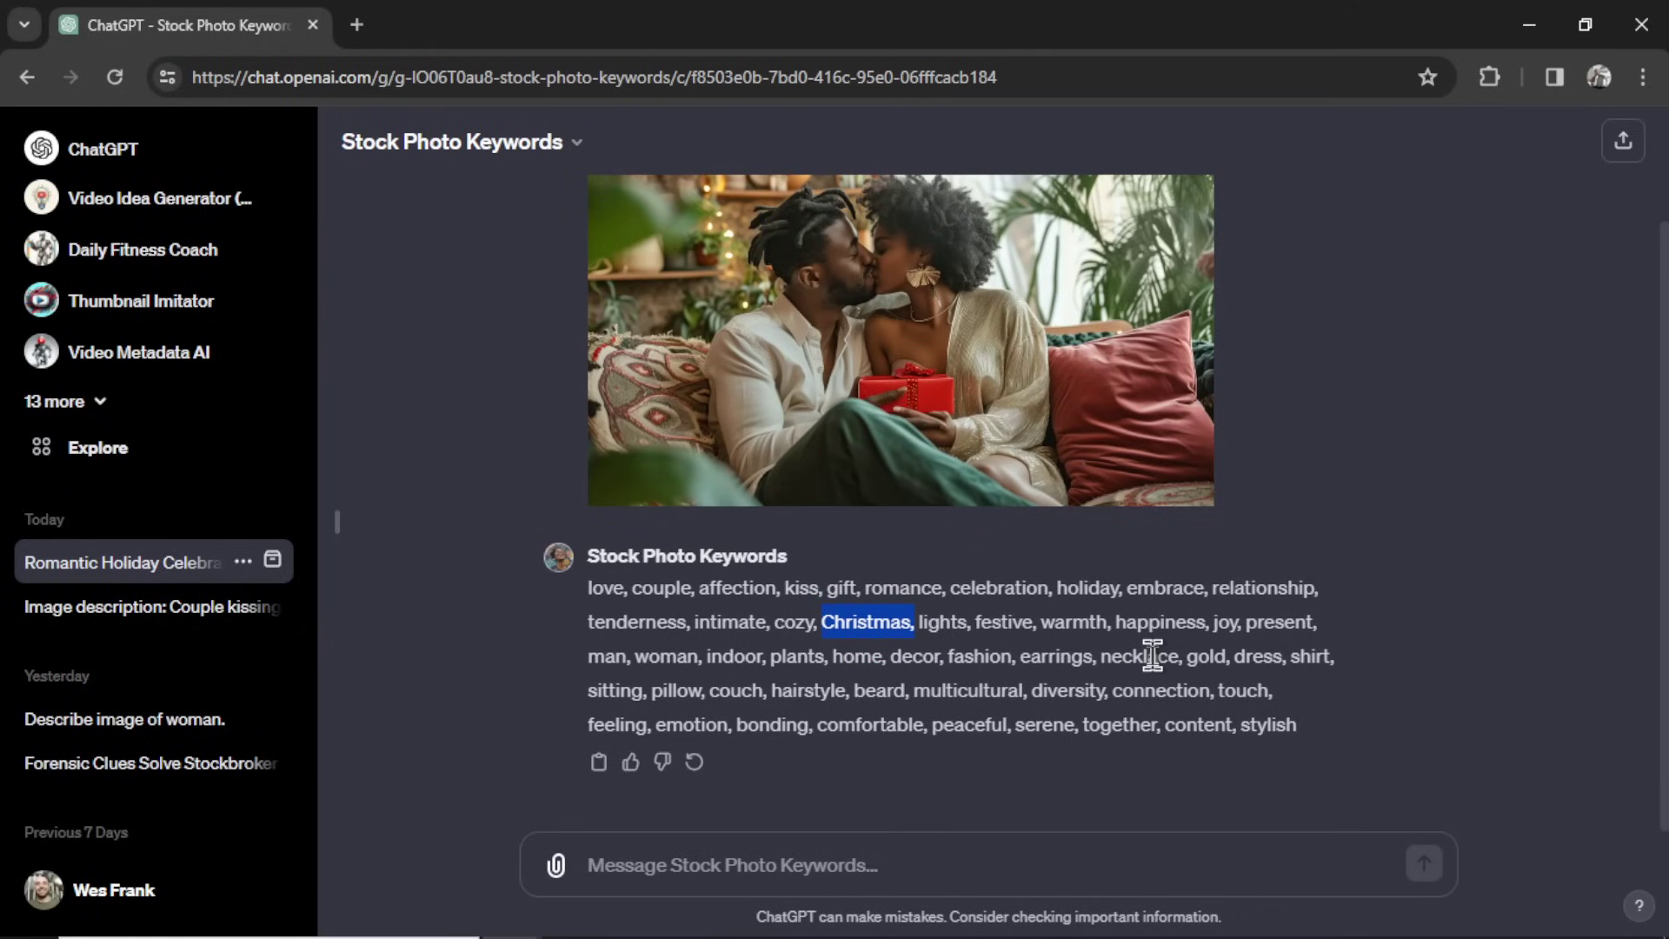
# - Paste the keywords, drop 'stylish' and replace 'Christmas' with 'Valentine's Day'
pyautogui.click(598, 762)
pyautogui.hotkey('alt', 'Tab')
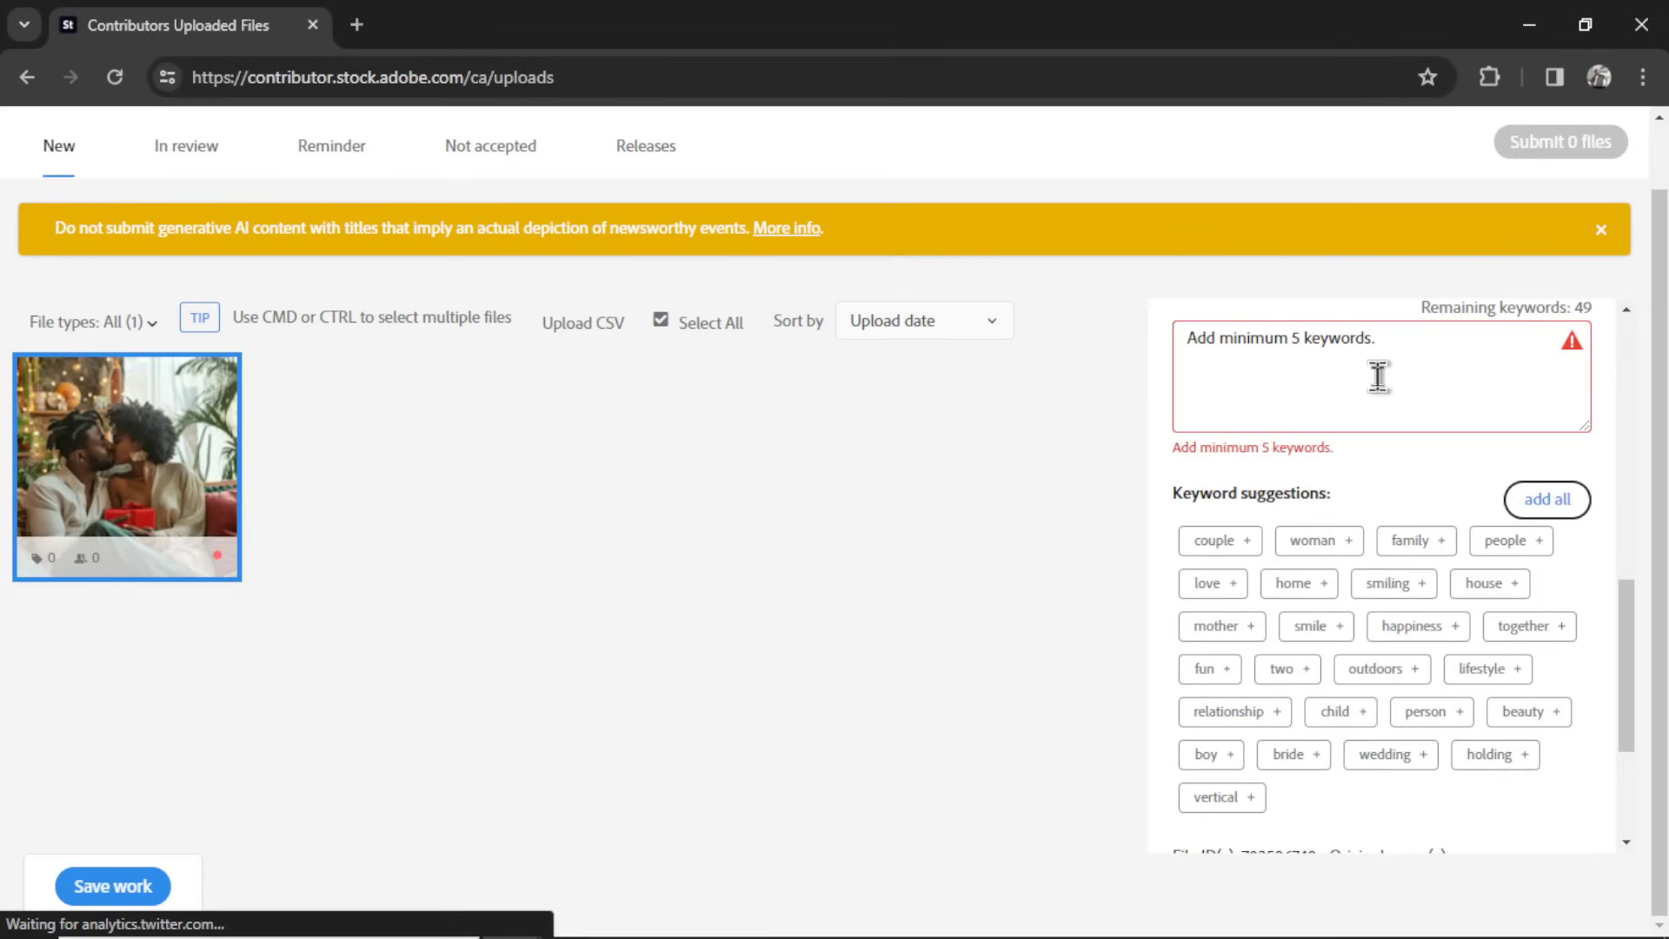
pyautogui.click(1386, 376)
pyautogui.hotkey('ctrl', 'v')
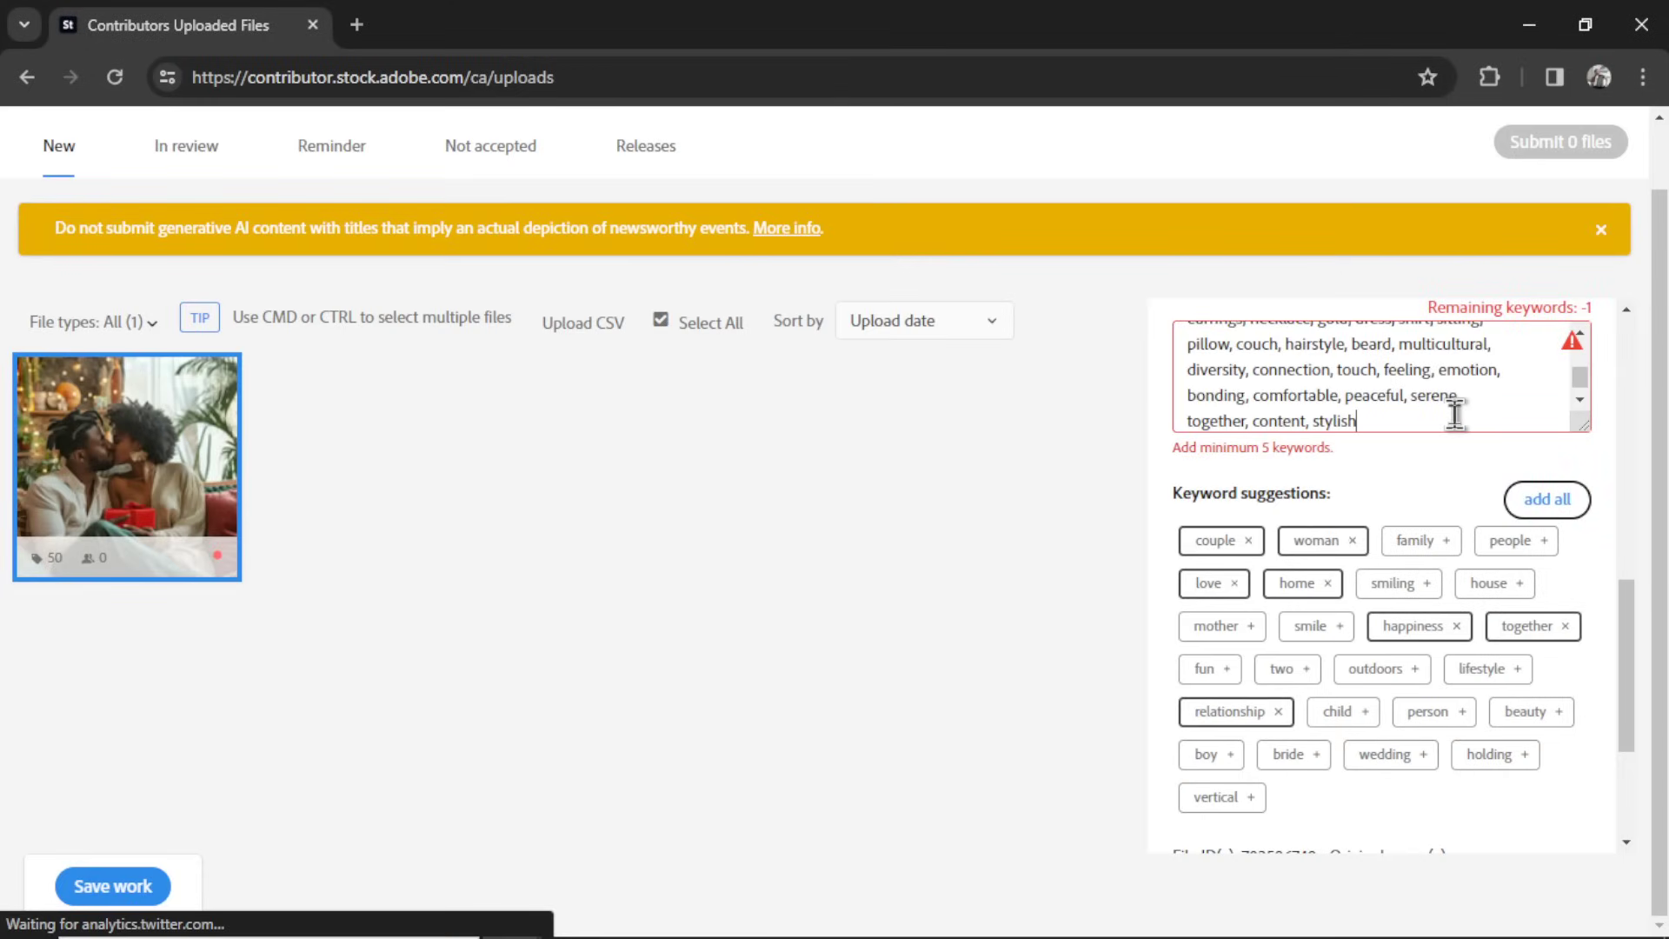
pyautogui.press('BackSpace')
pyautogui.press('BackSpace')
pyautogui.press('BackSpace')
pyautogui.press('BackSpace')
pyautogui.press('BackSpace')
pyautogui.press('BackSpace')
pyautogui.press('BackSpace')
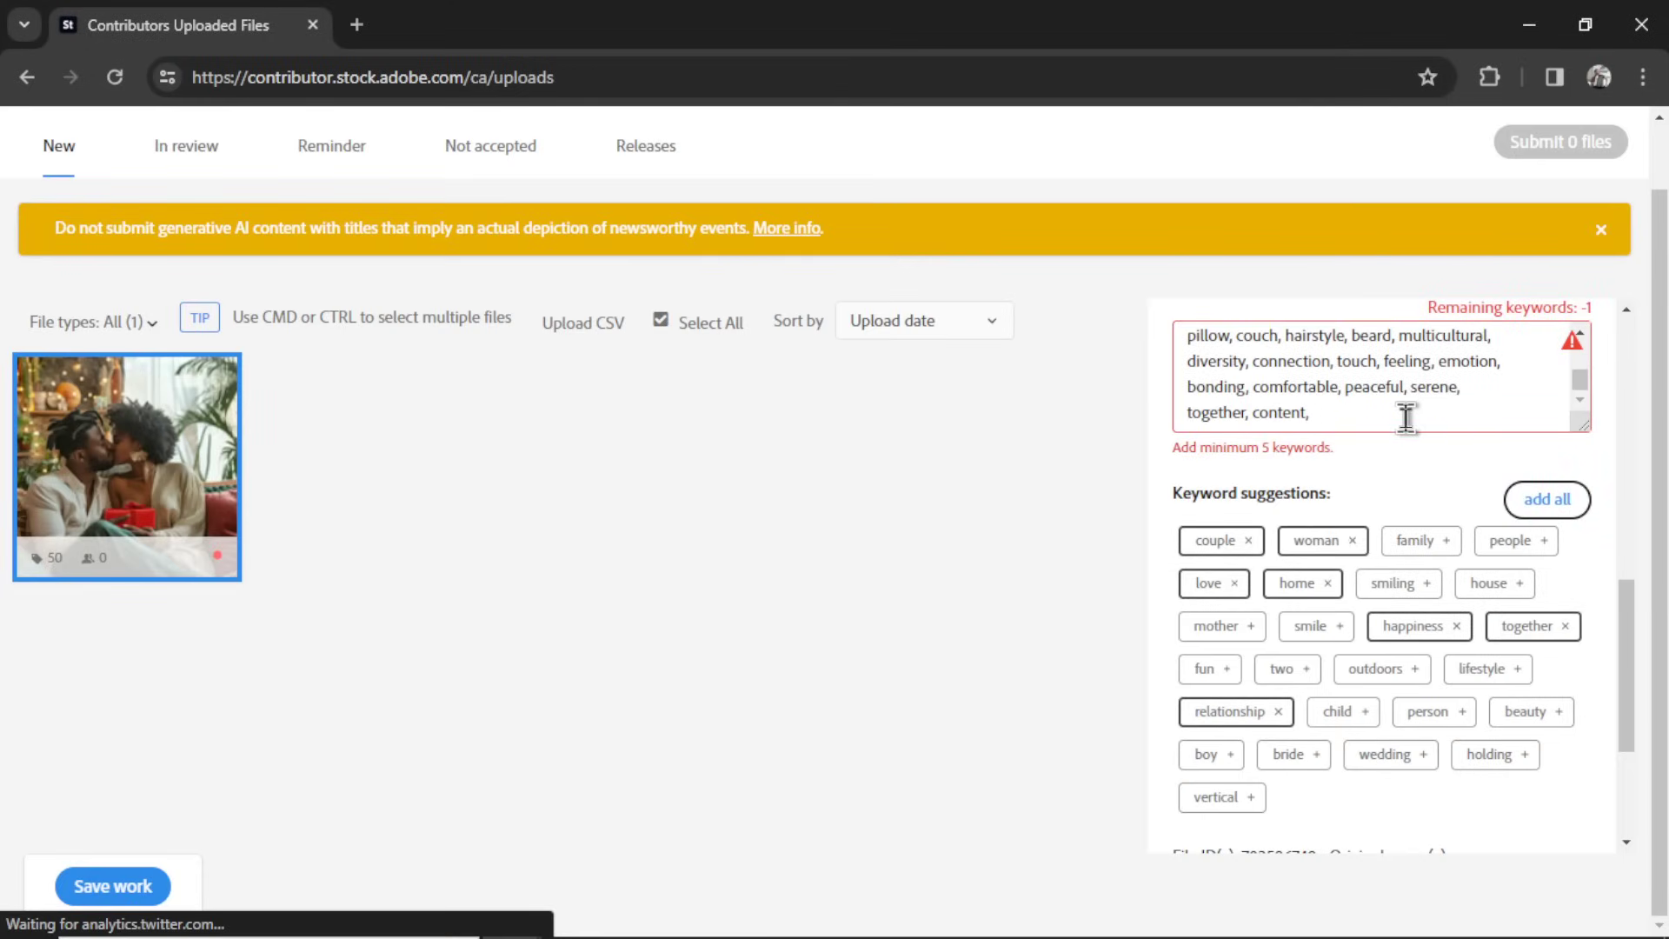
pyautogui.click(1436, 546)
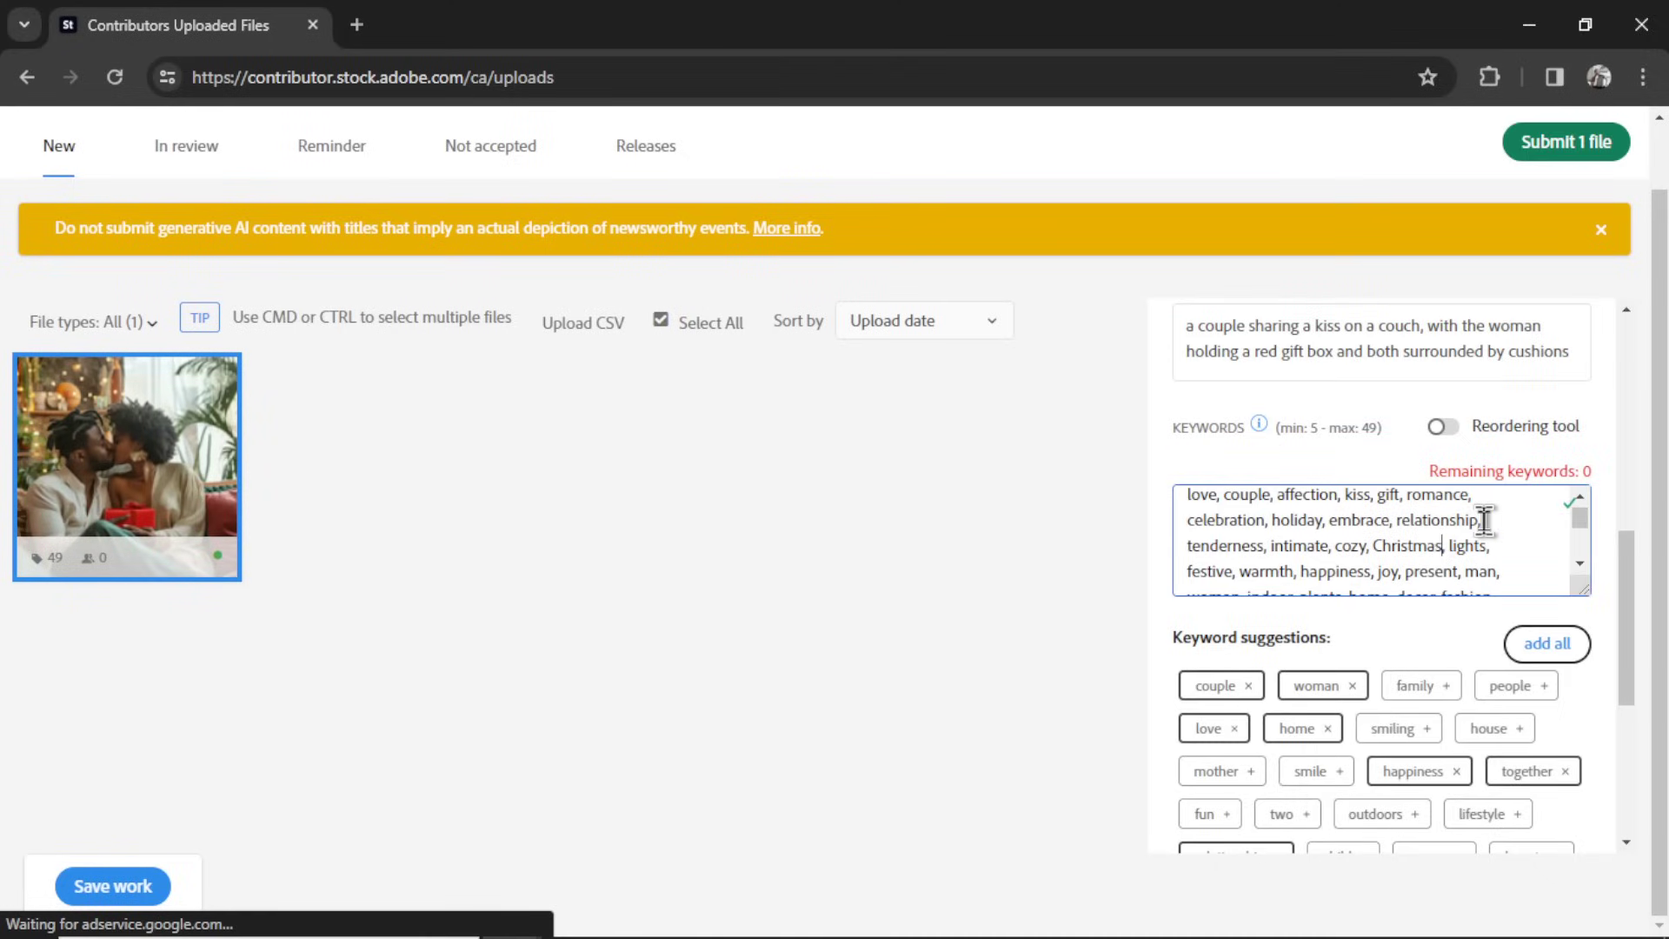
pyautogui.press('Delete')
pyautogui.press('BackSpace')
pyautogui.press('BackSpace')
pyautogui.press('BackSpace')
pyautogui.press('BackSpace')
pyautogui.press('BackSpace')
pyautogui.press('BackSpace')
pyautogui.press('BackSpace')
pyautogui.press('BackSpace')
pyautogui.write("Valentine's Day")
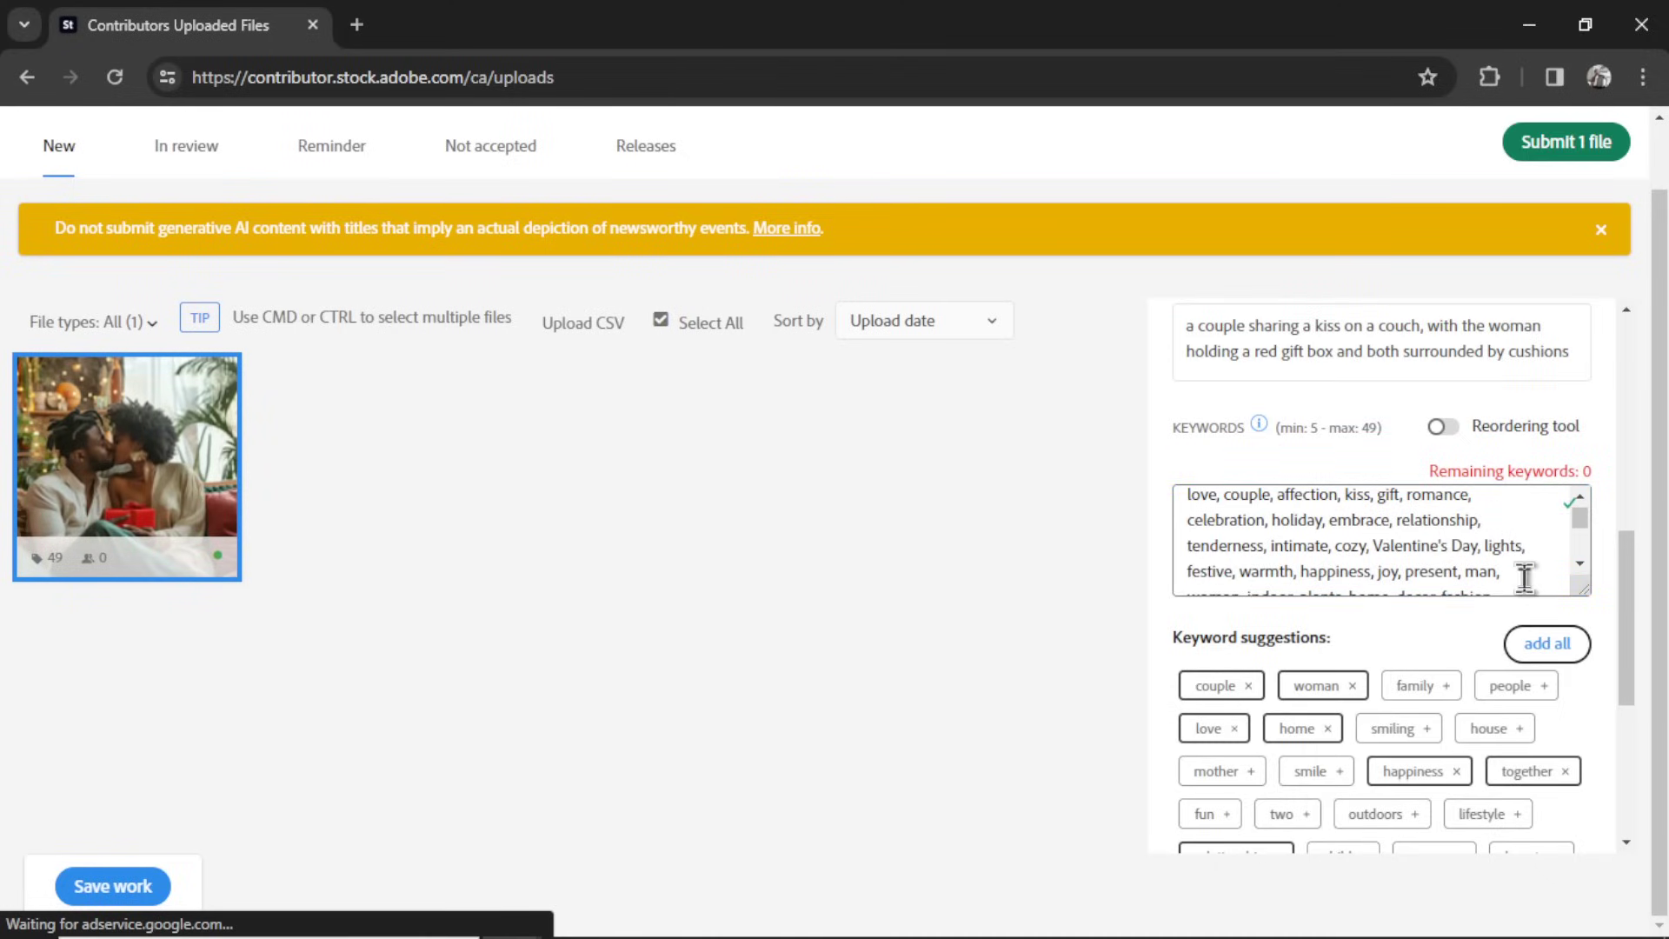
pyautogui.scroll(-5, 1521, 574)
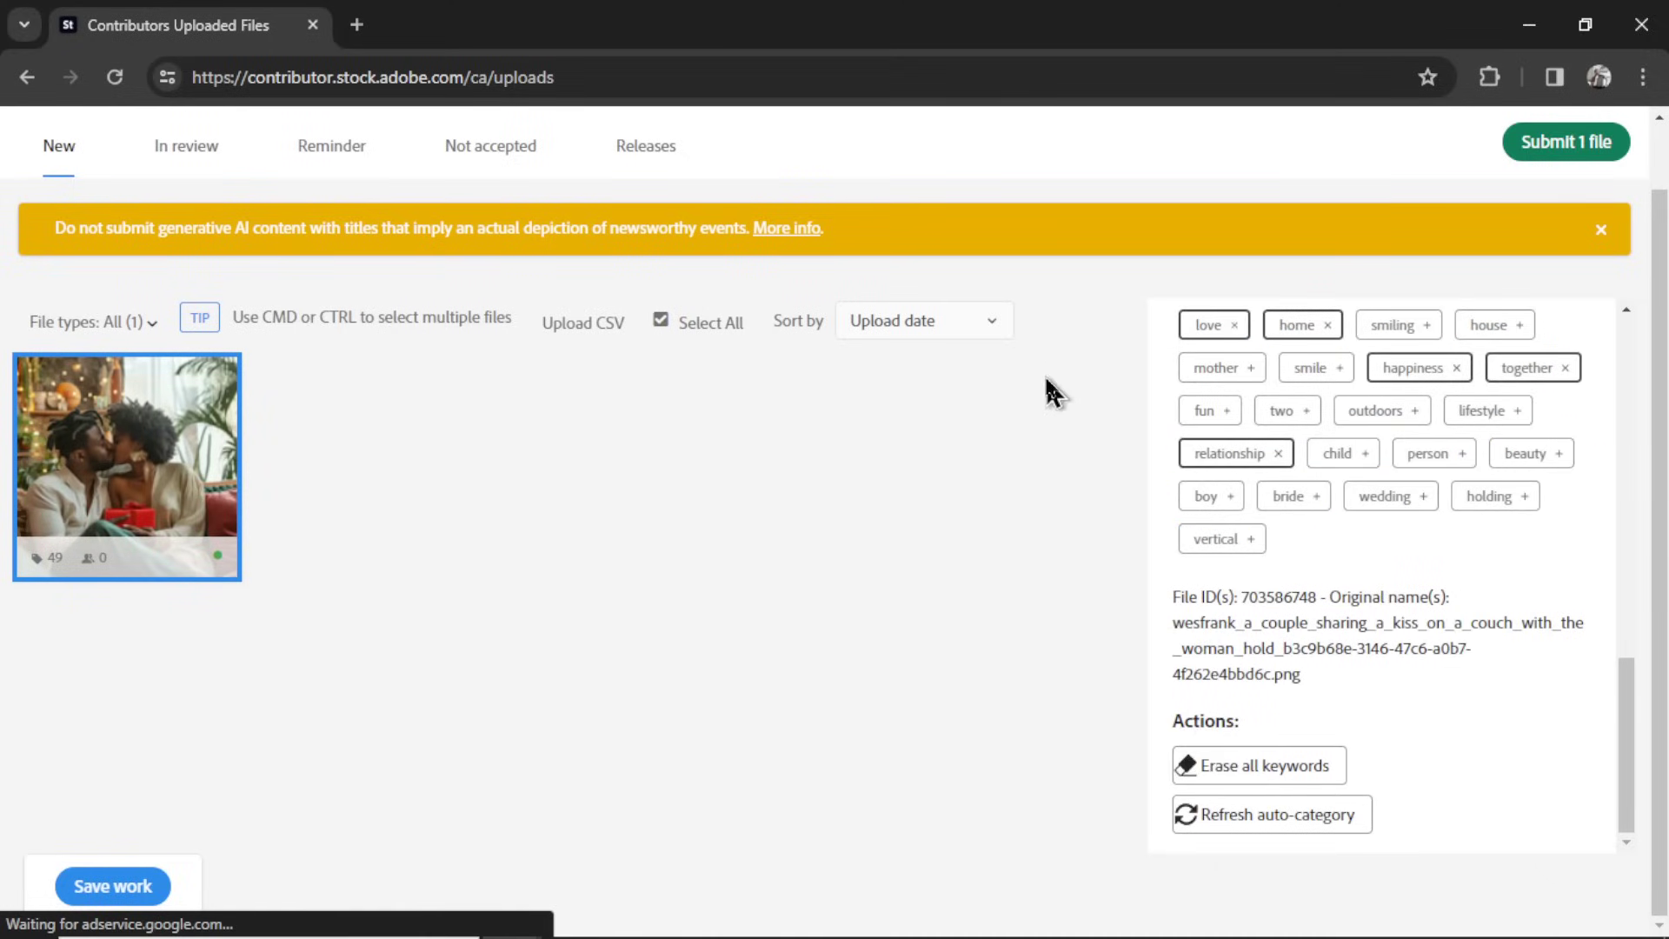
# - Submit the file for review, accepting both acknowledgements and the terms
pyautogui.click(1589, 153)
pyautogui.click(517, 365)
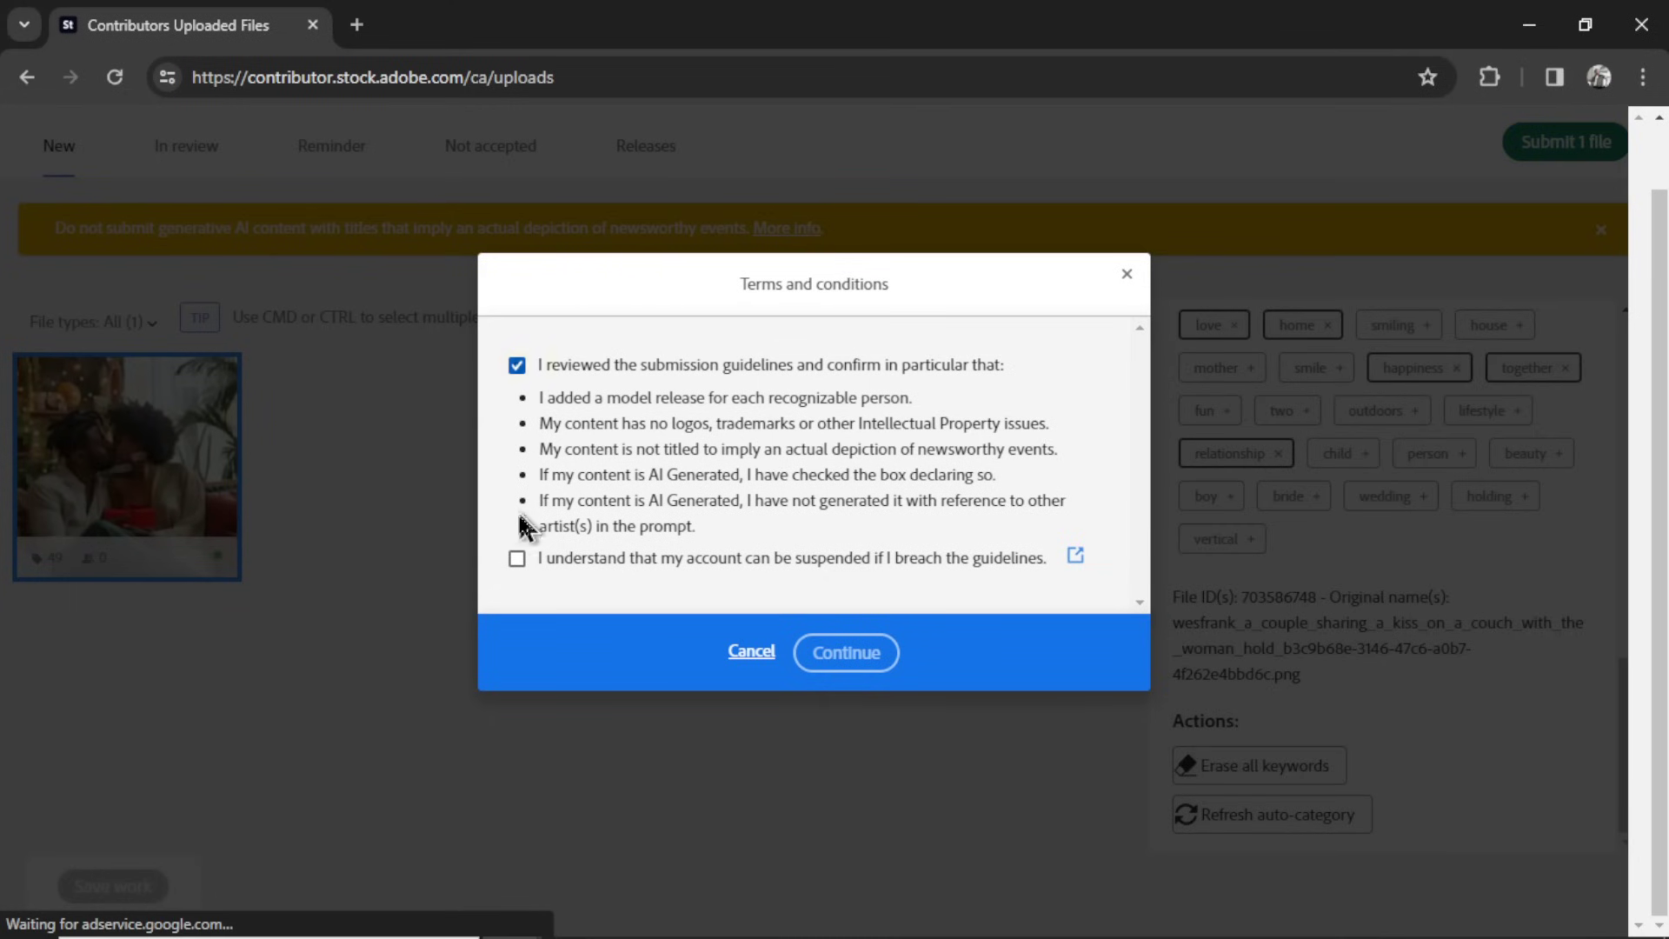
pyautogui.click(516, 558)
pyautogui.click(854, 659)
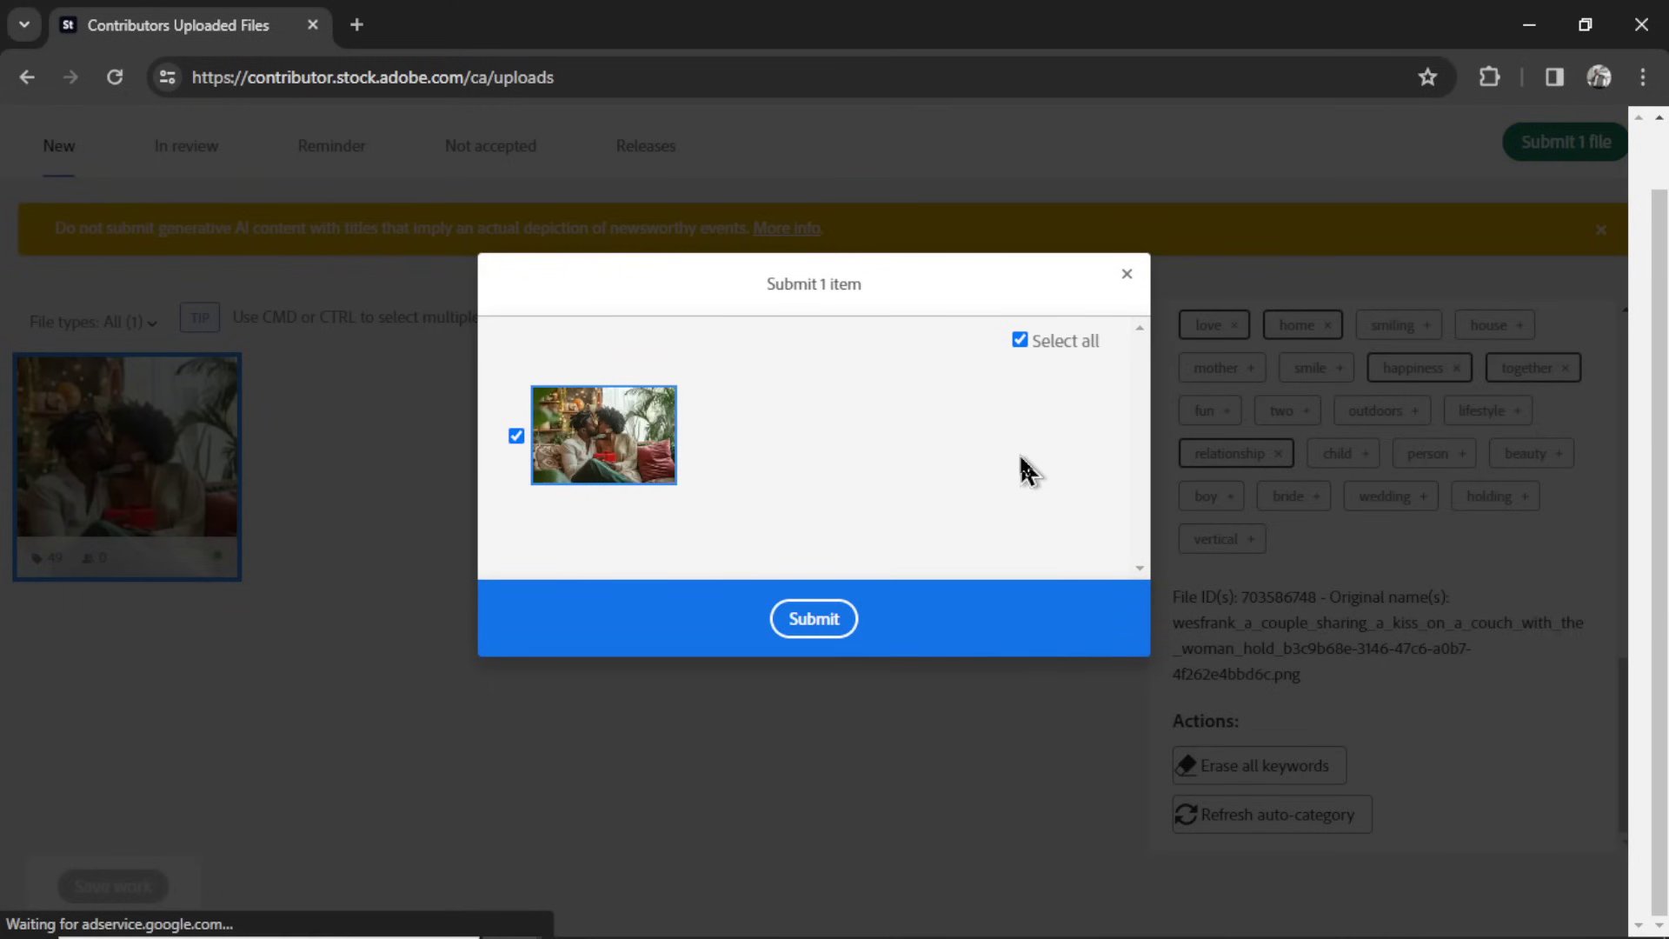
pyautogui.click(813, 618)
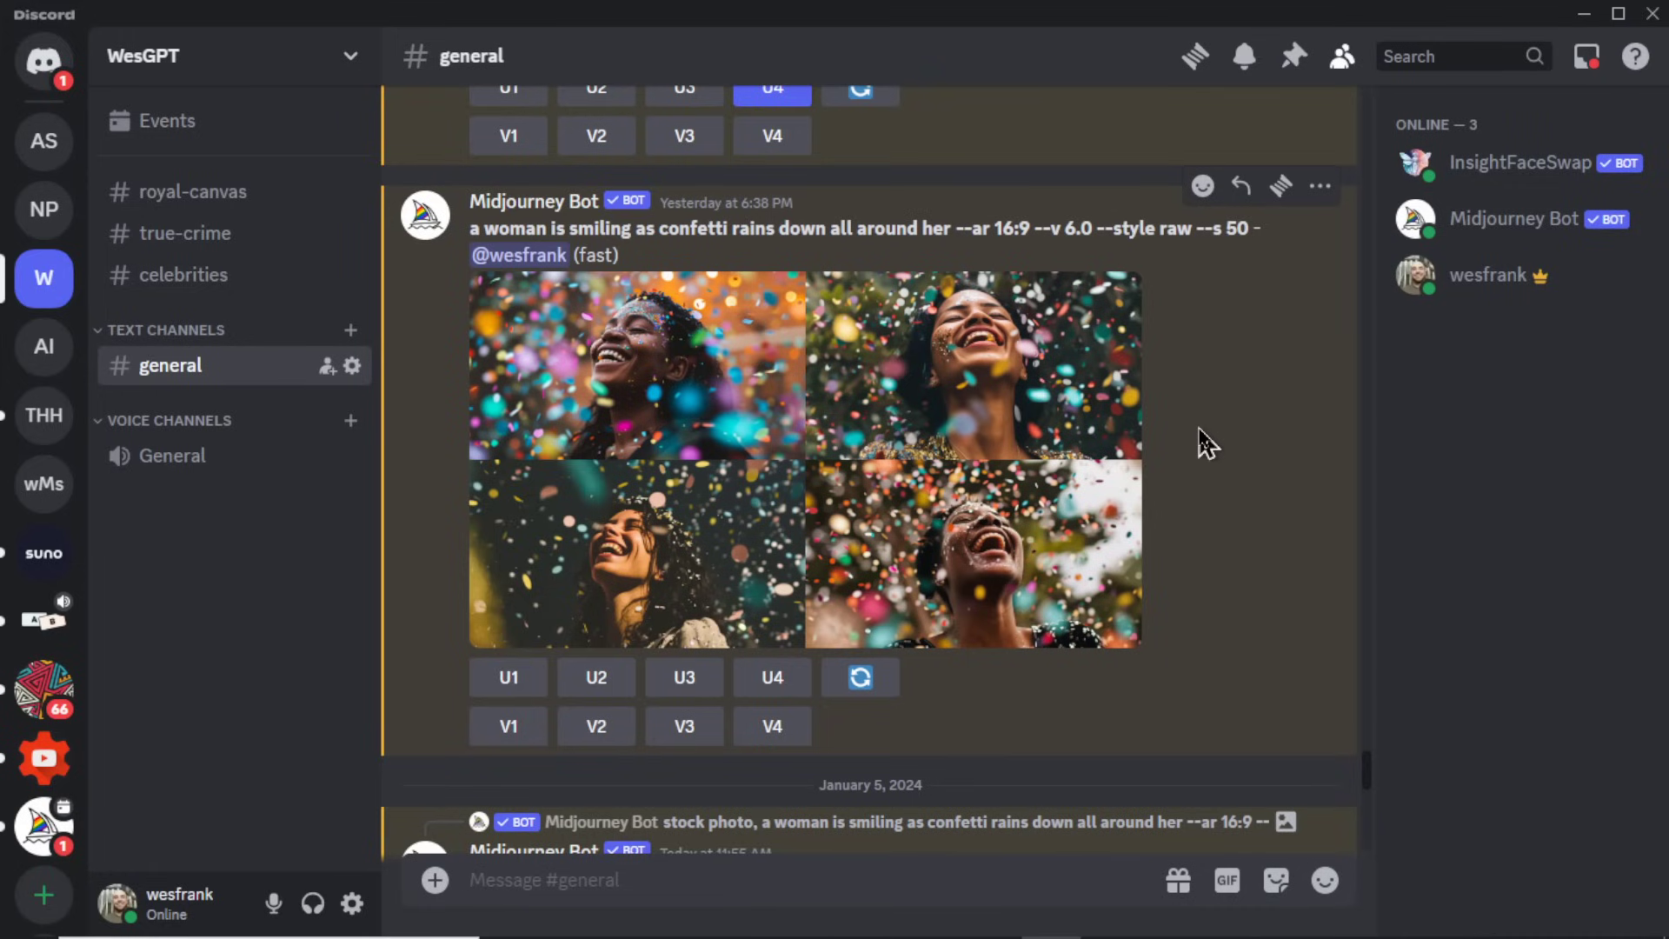
# - Scroll down the Midjourney chat toward the upscaled couple image
pyautogui.scroll(-10, 1195, 522)
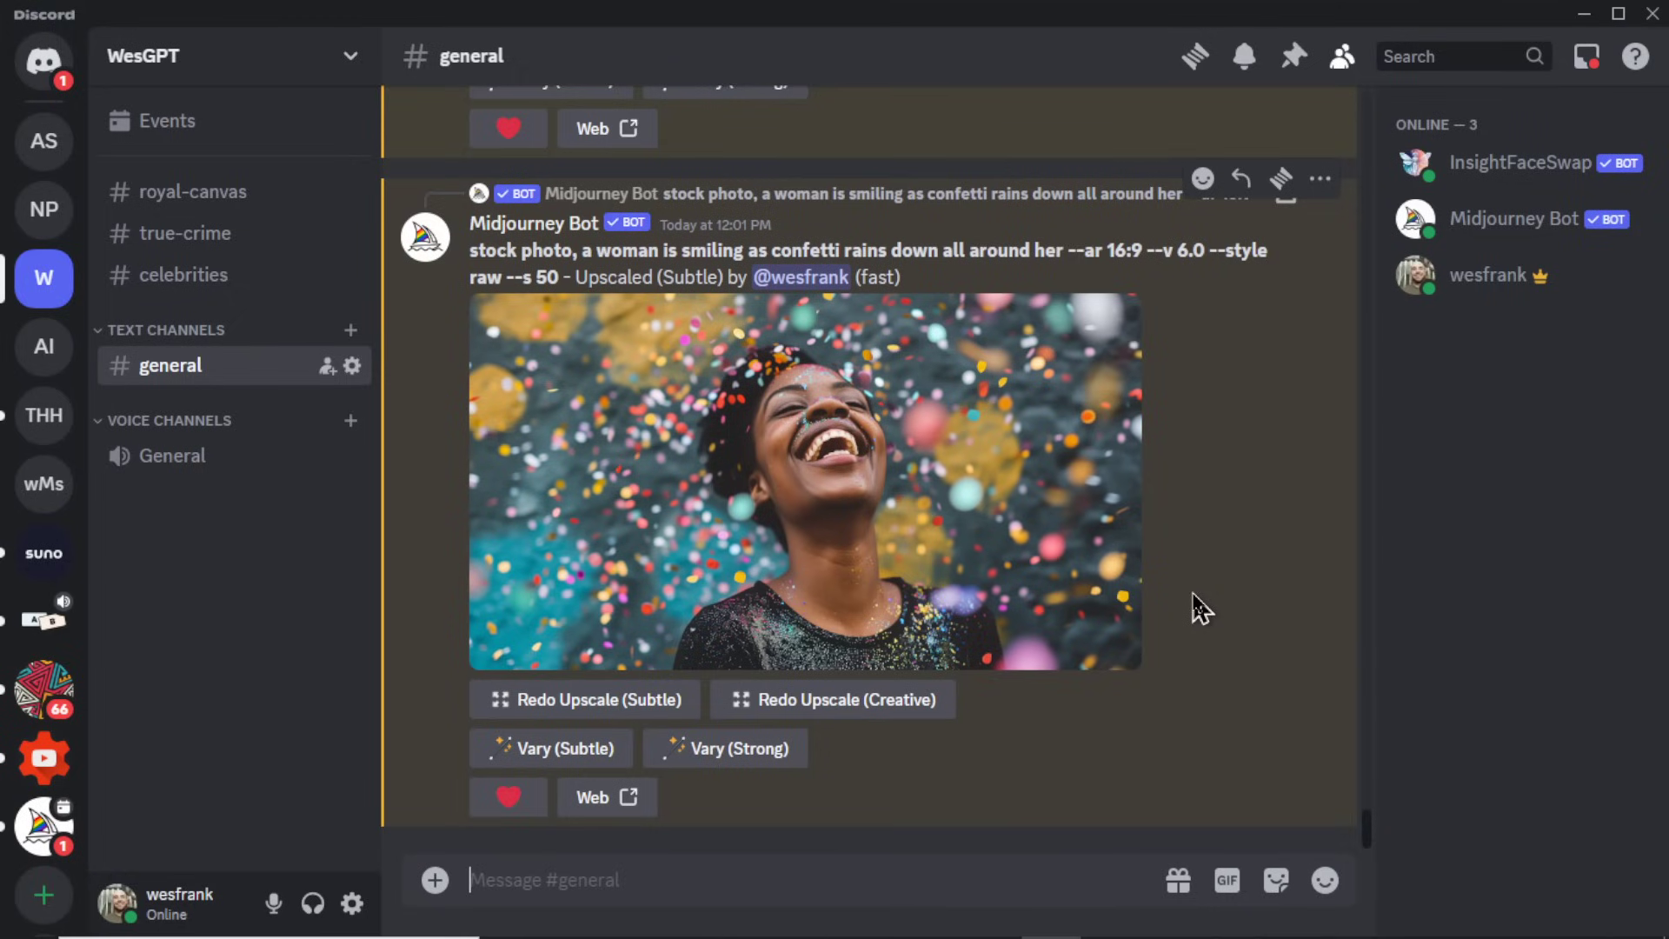